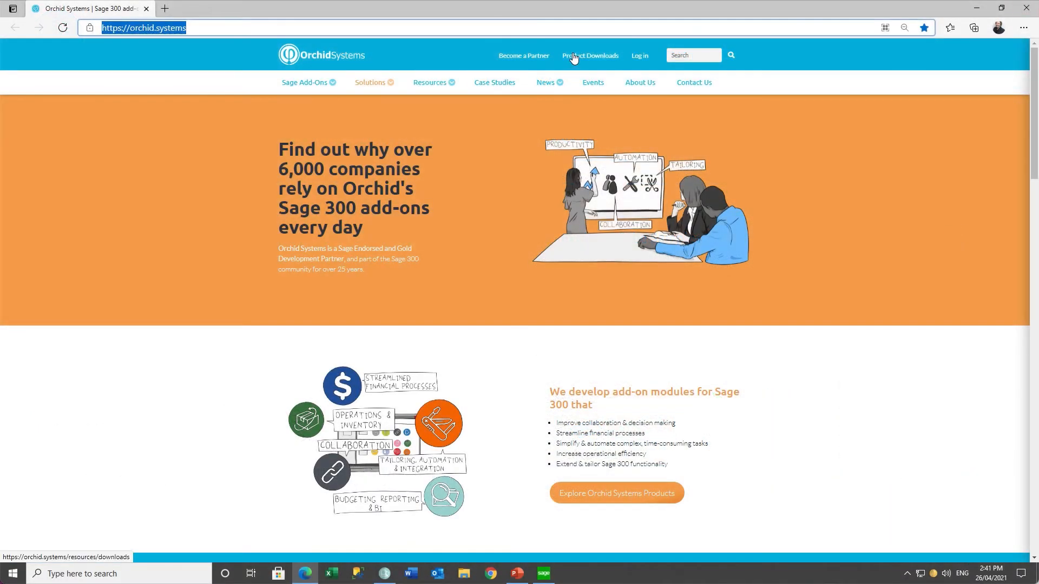
Go to Product Downloads > Info-Explorer and open the download registration form
click(574, 58)
click(335, 431)
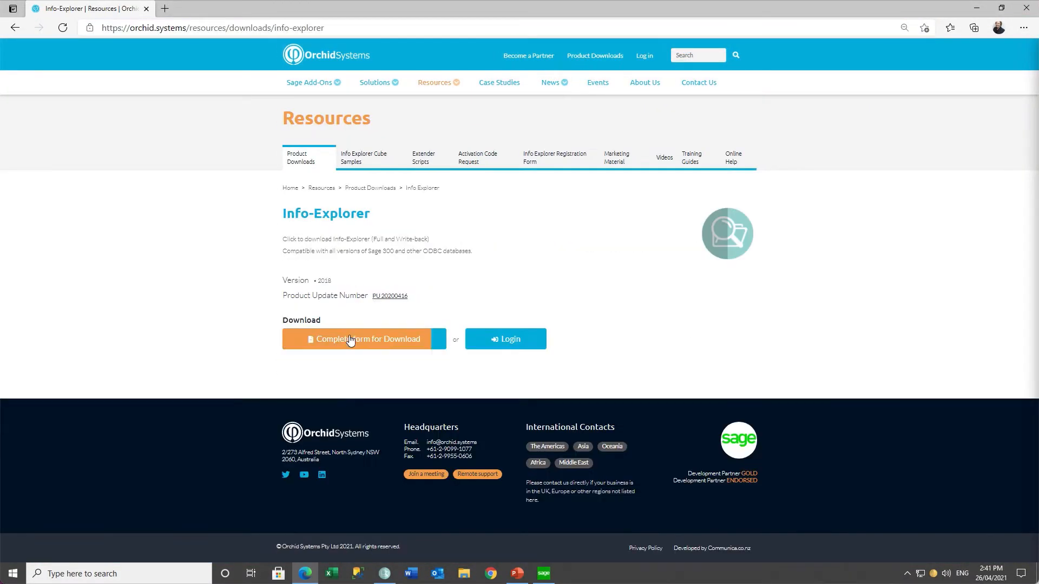
click(350, 339)
Fill in the contact's first and last name, company, address, phone number and e-mail
click(493, 138)
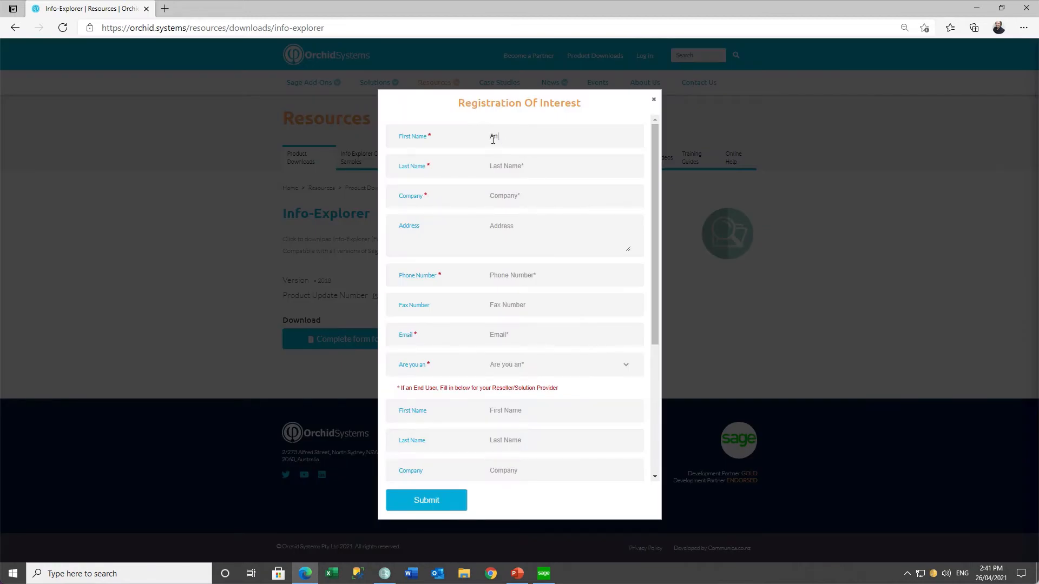
key(Tab)
key(Tab)
text(Orchid Systems)
key(Tab)
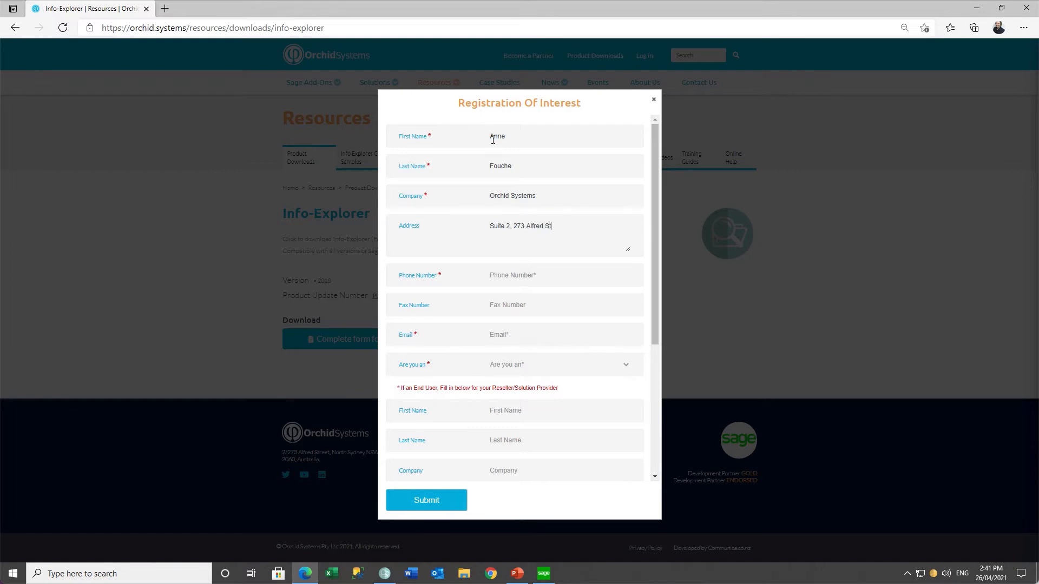
key(Tab)
key(Tab)
key(Tab)
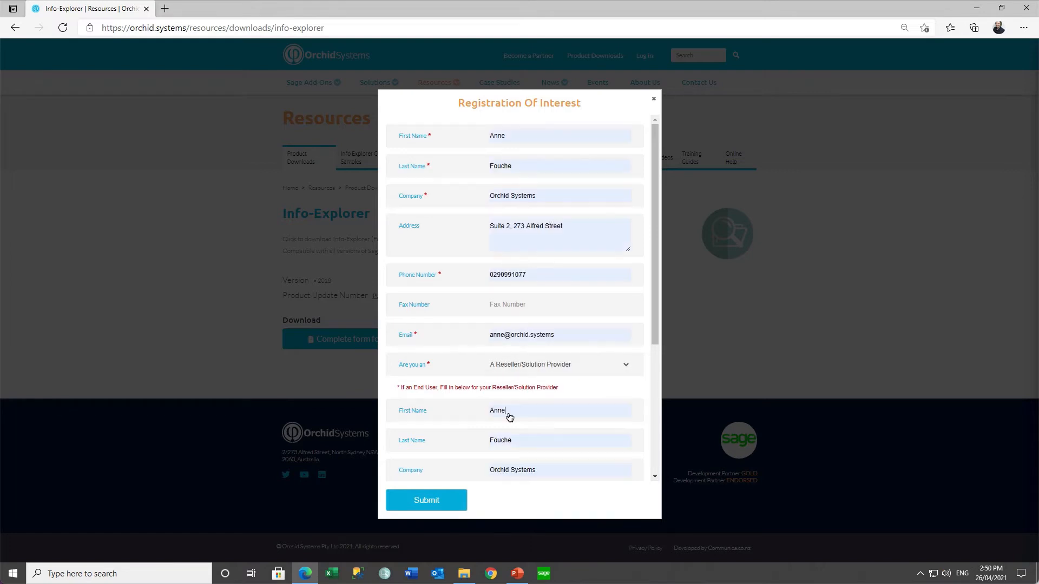
Enter the Accpac ID, pass the reCAPTCHA, submit, and show the downloaded installer
drag(655, 311, 655, 423)
click(491, 362)
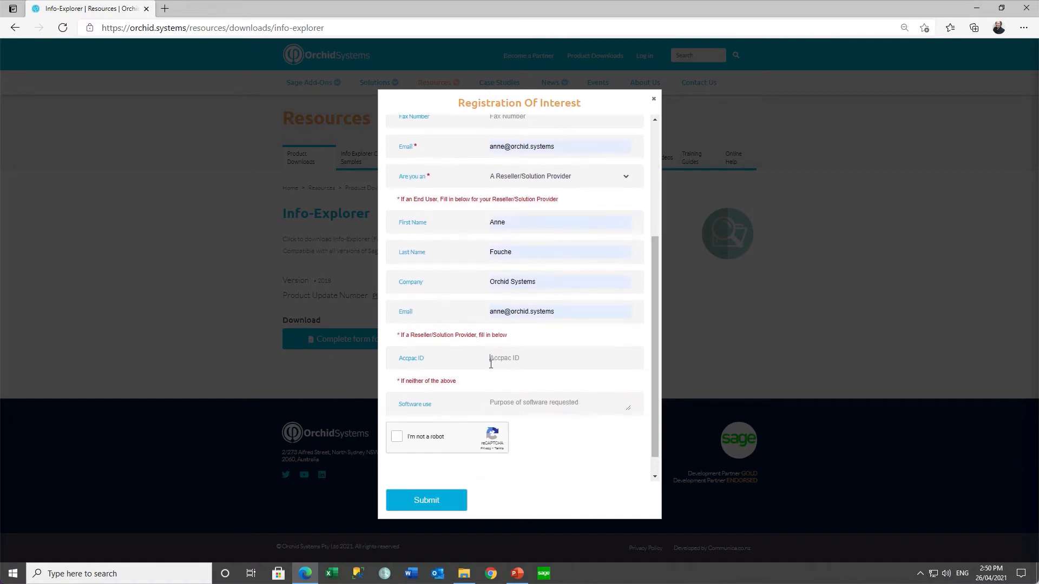
text(aaaaaa)
click(396, 437)
click(433, 501)
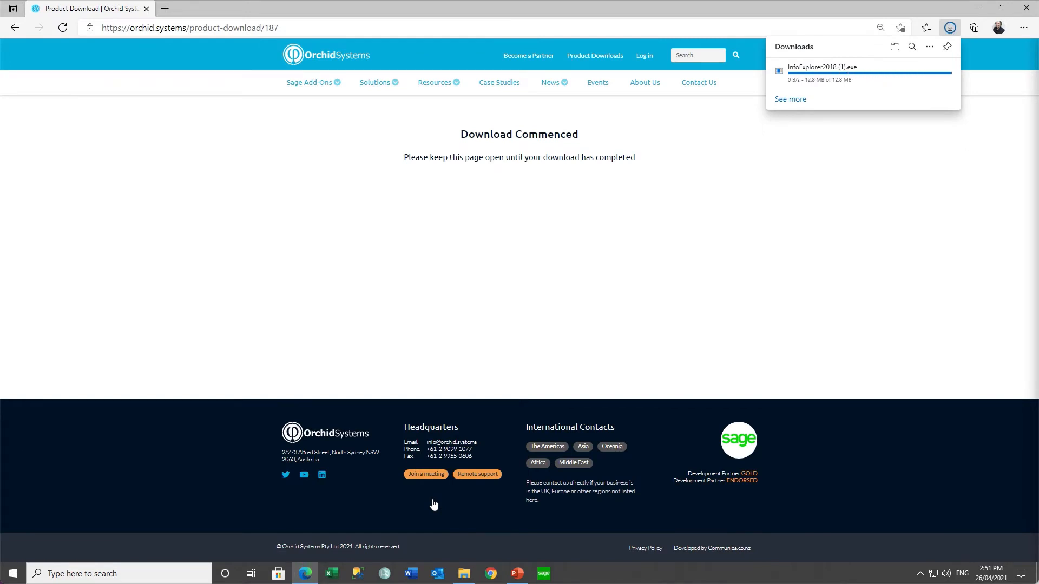
click(895, 47)
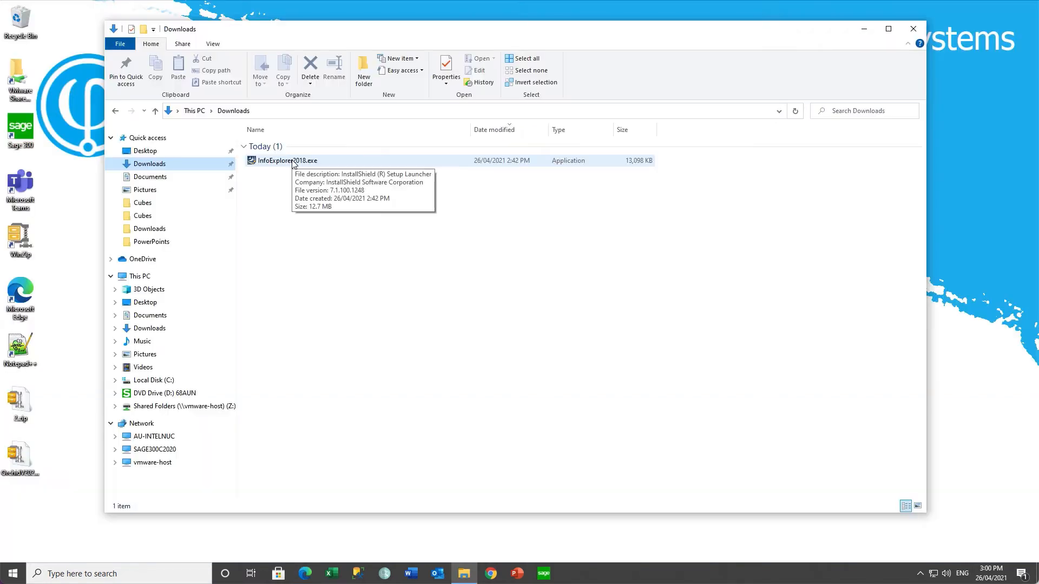
Run InfoExplorer2018.exe, accept the licence and install with the default folder
double_click(293, 163)
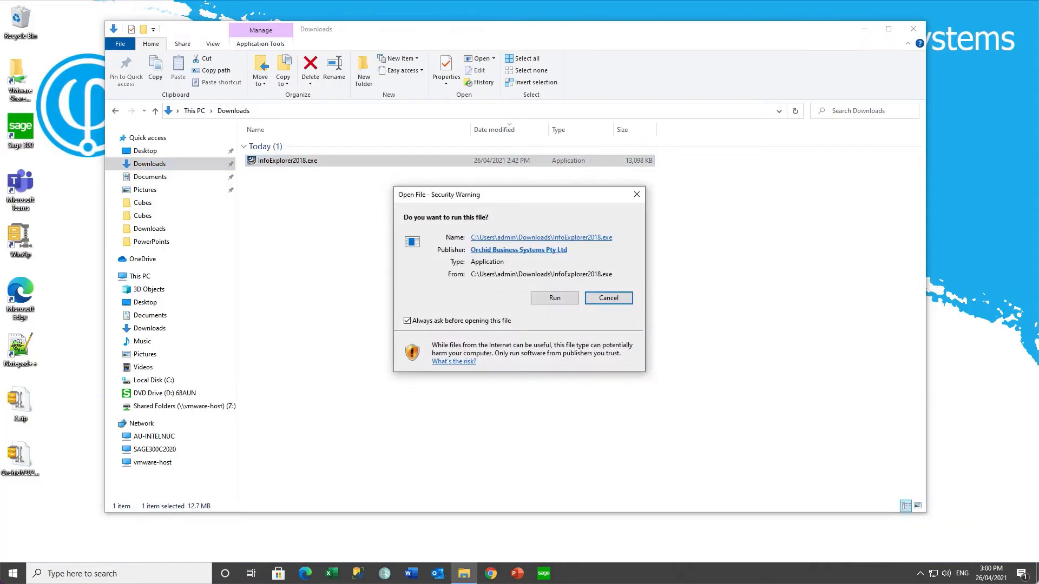
click(553, 298)
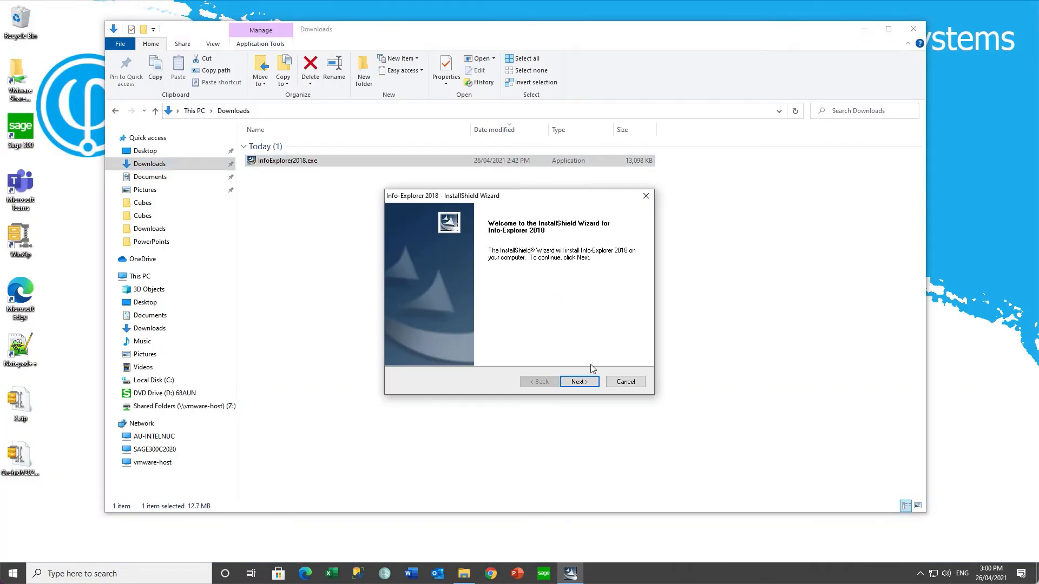
click(579, 382)
click(418, 343)
click(579, 381)
click(579, 381)
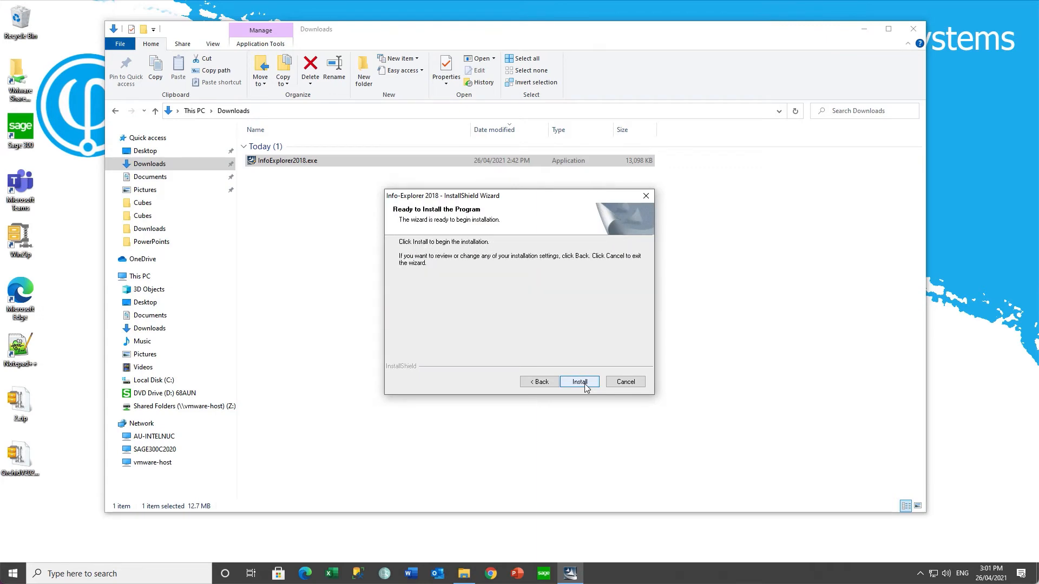
click(580, 382)
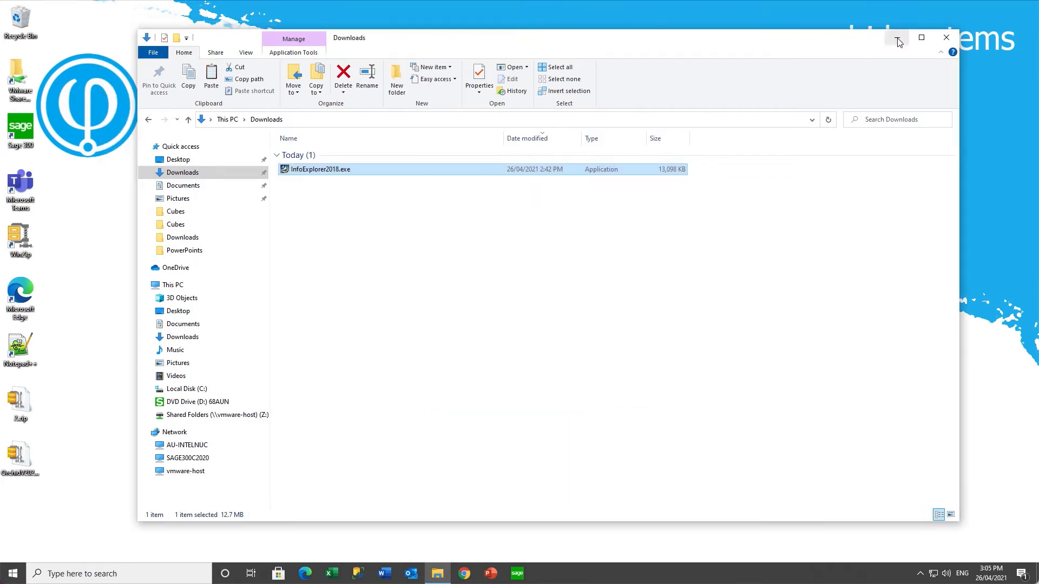
Close Downloads, launch Info-Explorer, and pin it to Start and the taskbar
click(912, 30)
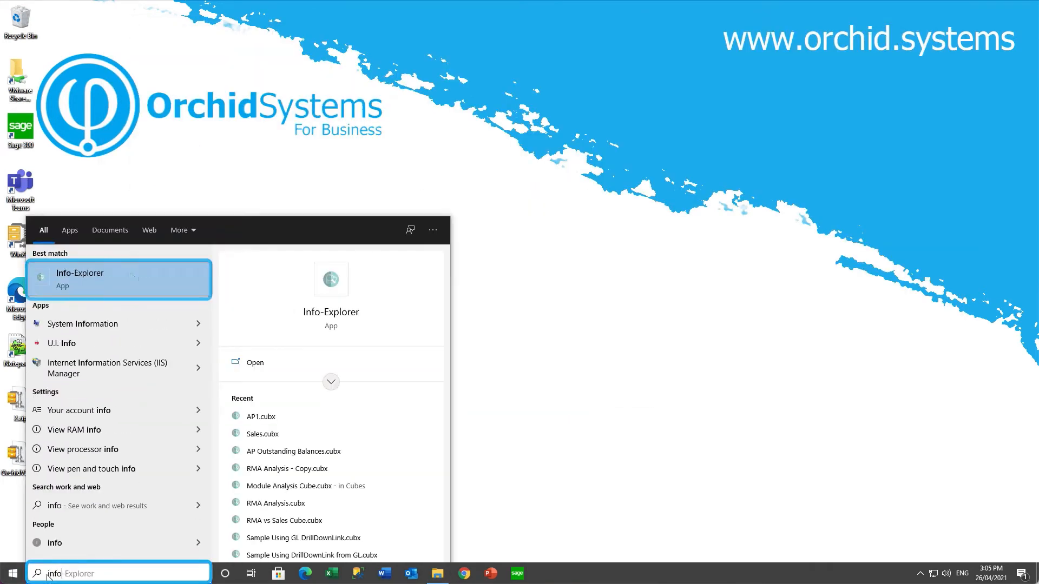
click(109, 281)
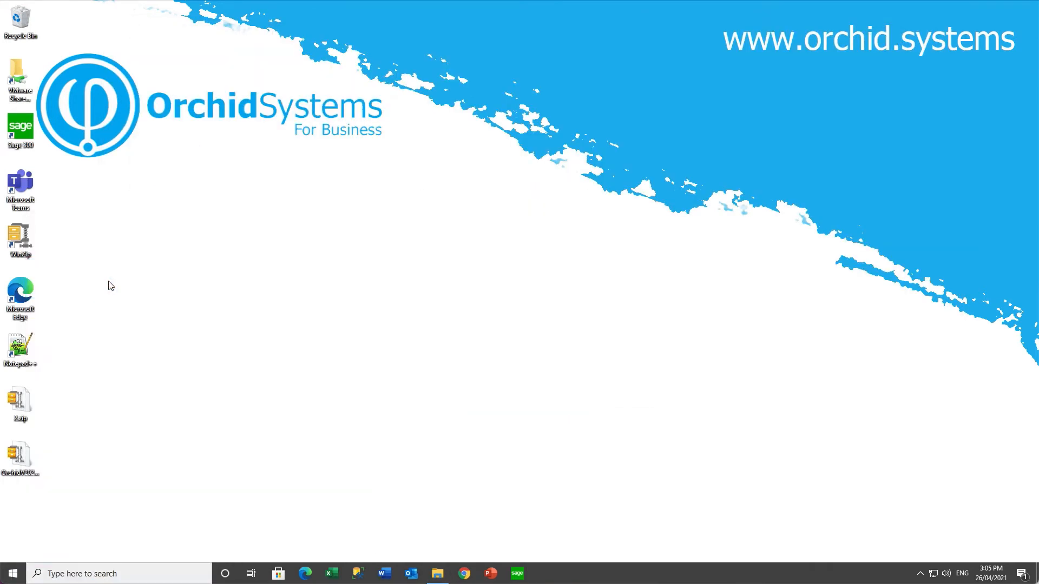
click(13, 573)
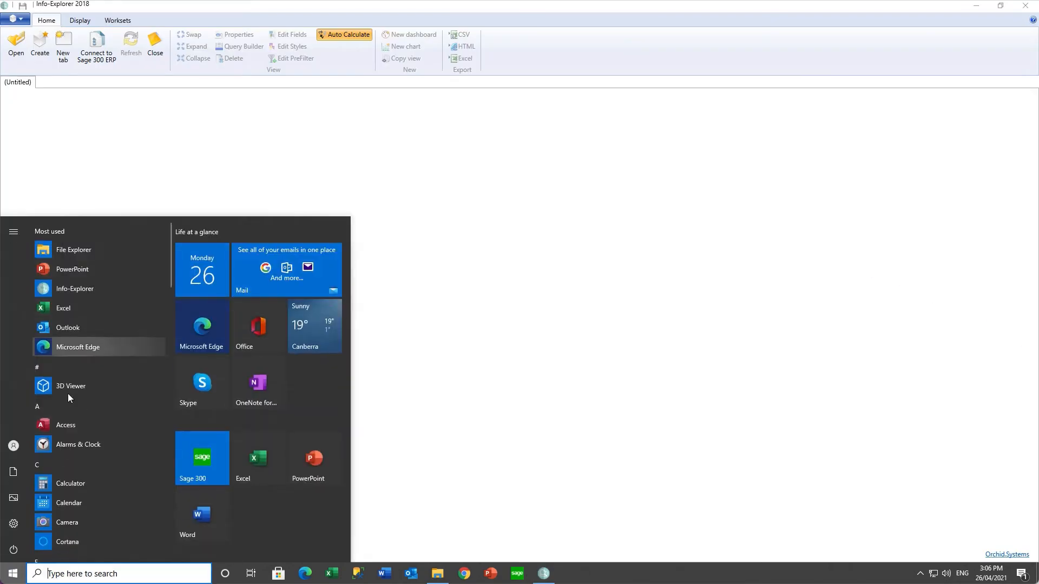
right_click(69, 290)
click(139, 16)
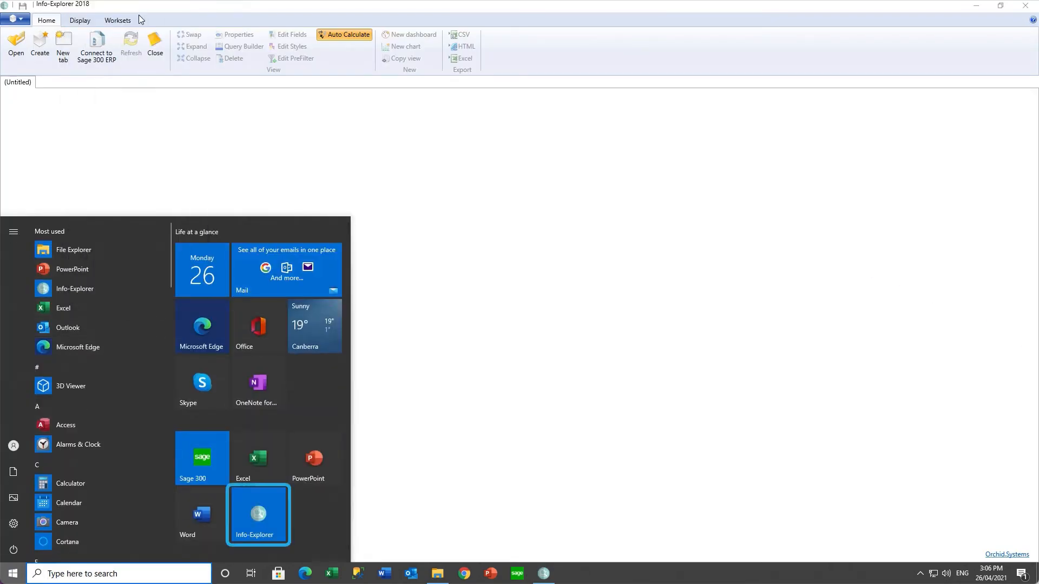
right_click(86, 290)
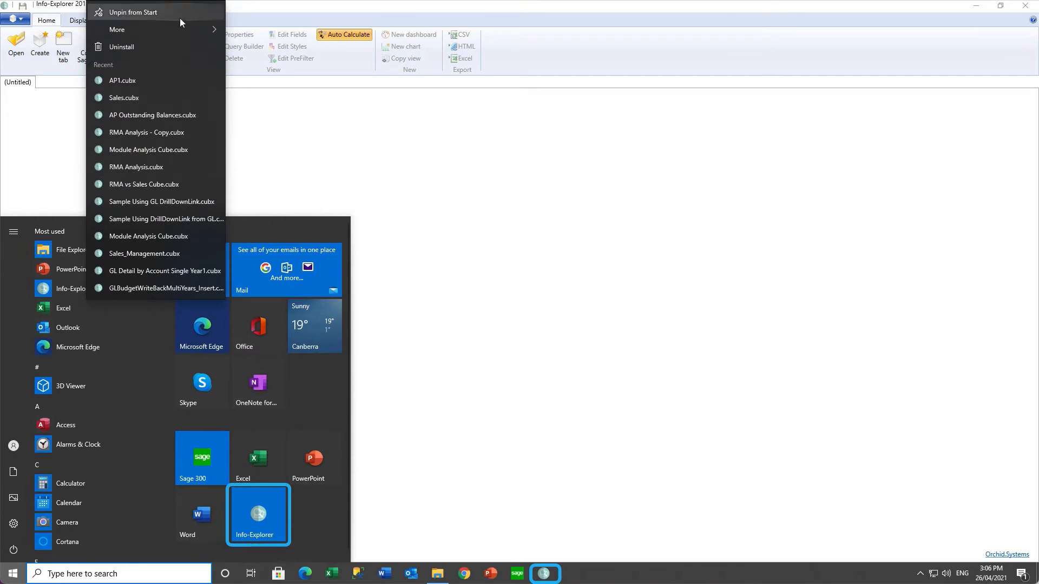
mouse_move(180, 31)
click(277, 34)
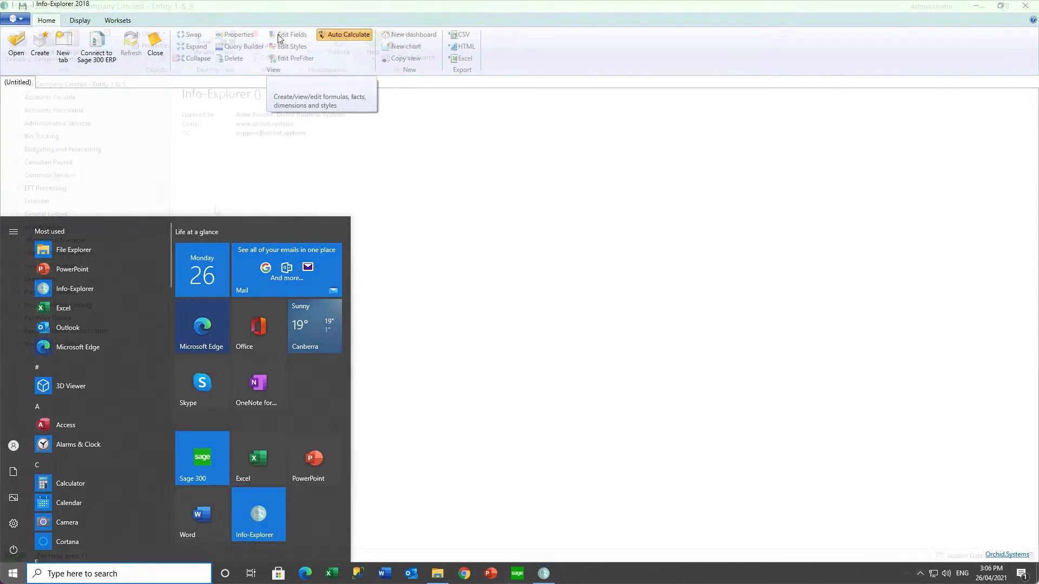
Create a new program item titled 'Info-Explorer' that runs InfoExplorer.exe
right_click(231, 212)
click(324, 248)
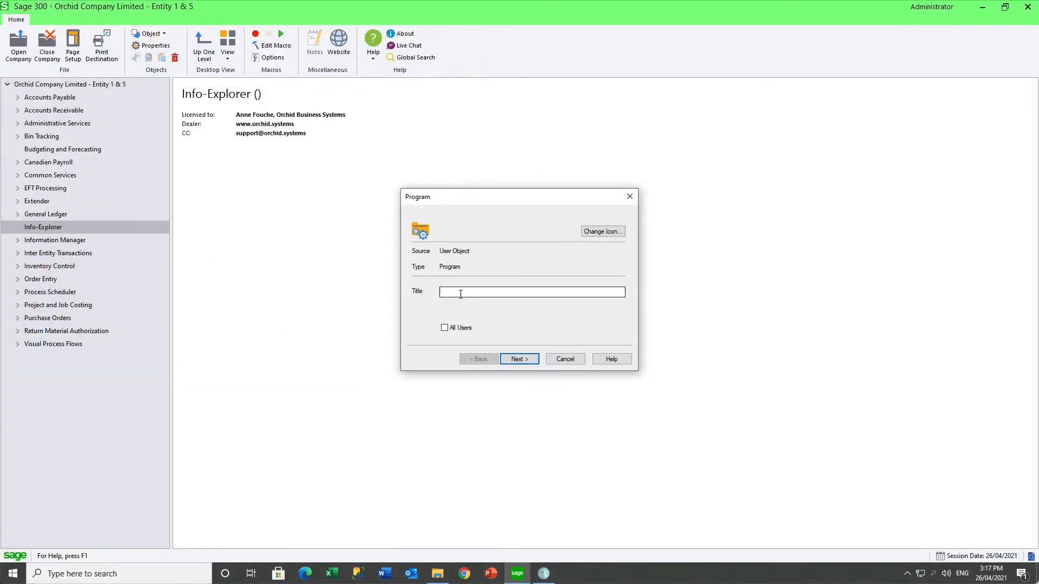
text(Info-Explorer)
click(520, 358)
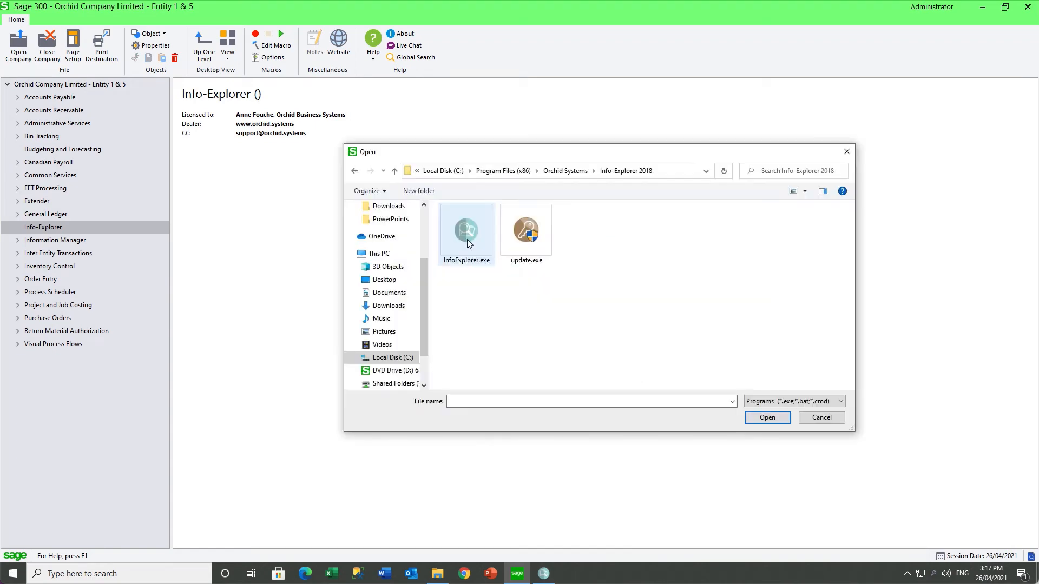
click(767, 417)
click(521, 359)
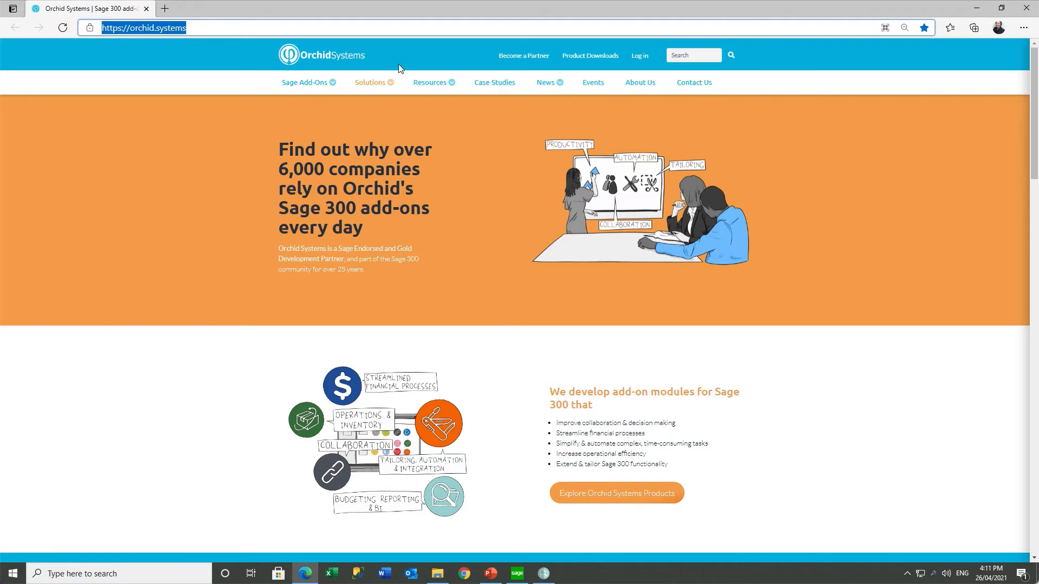
Open Cube Samples, filter Accounts Receivable, Bin Tracking, then General Ledger, and return to Info-Explorer
mouse_move(424, 87)
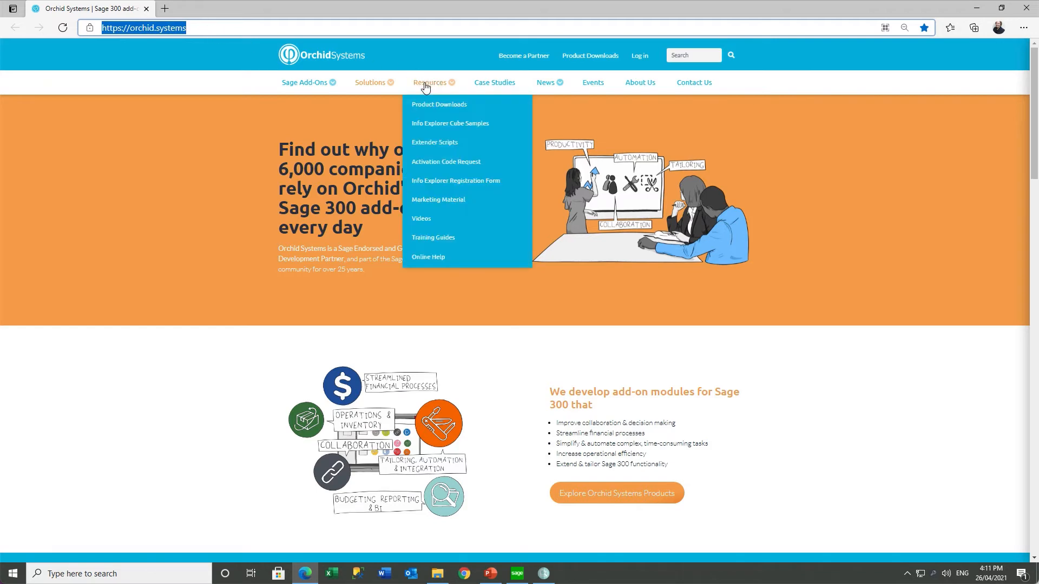
click(429, 125)
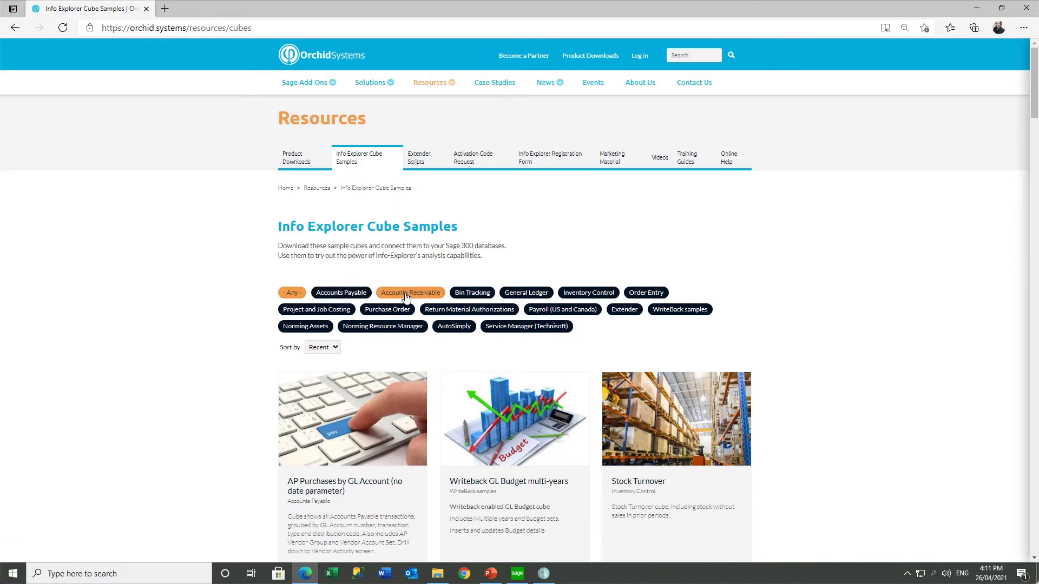
scroll(800, 300, down, 5)
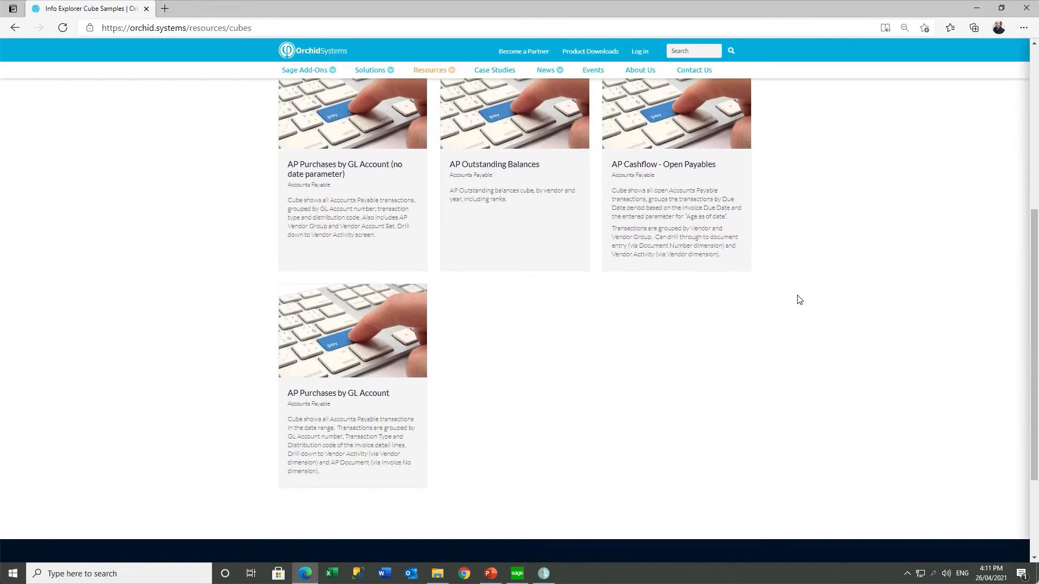
scroll(800, 300, up, 5)
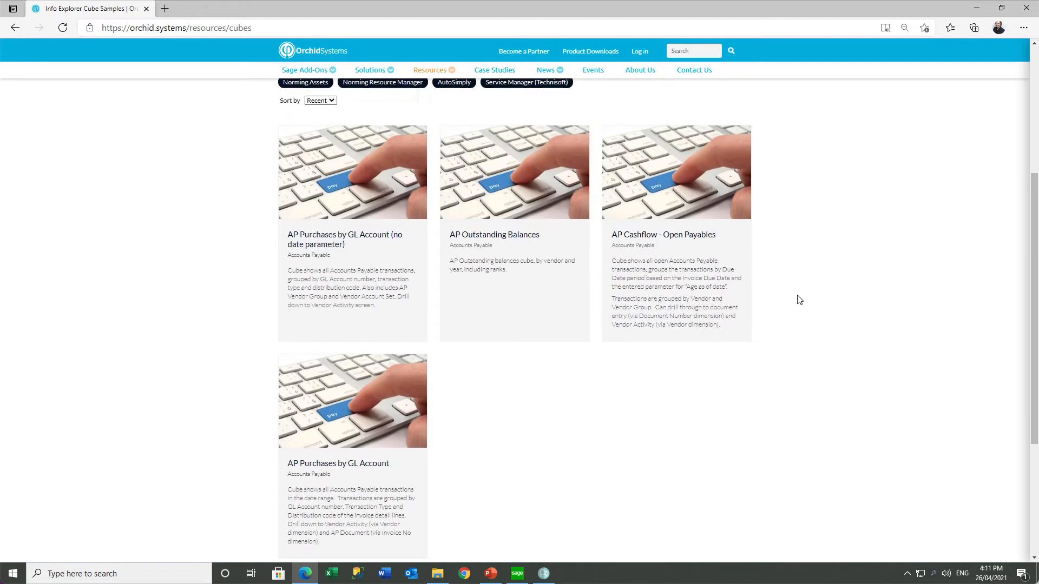
click(403, 294)
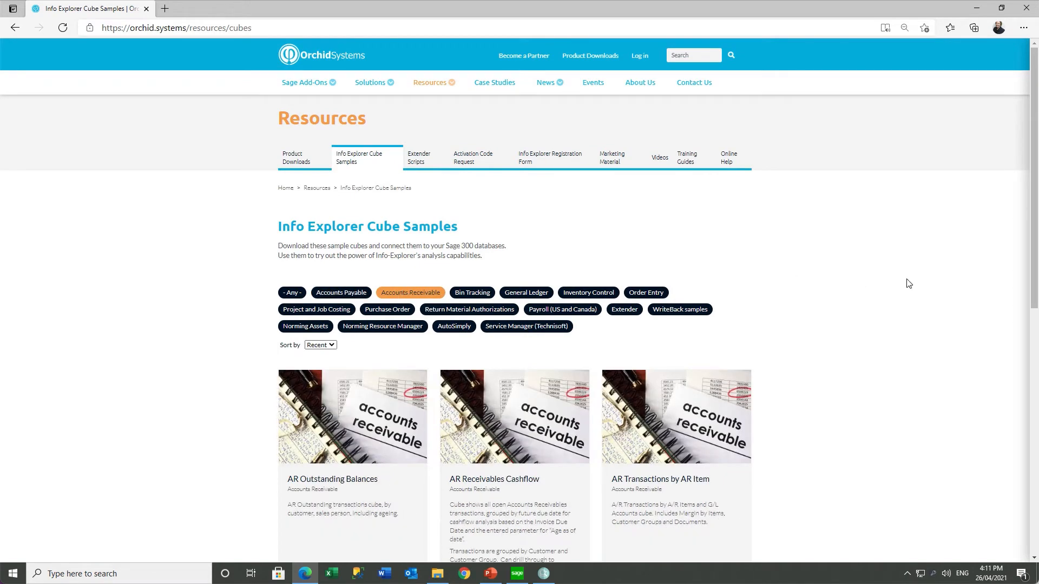
scroll(922, 288, down, 4)
scroll(922, 287, up, 4)
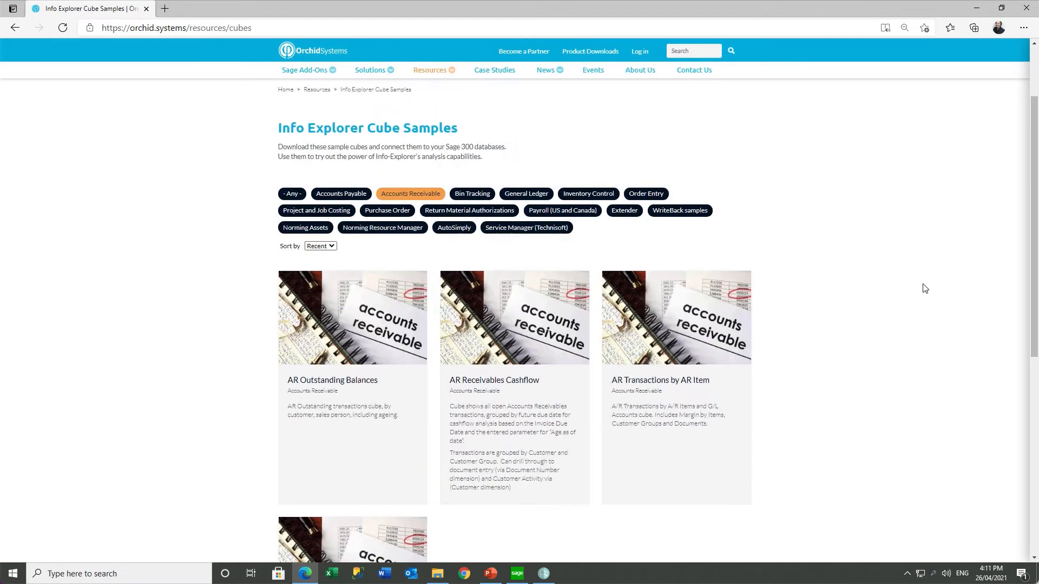
click(471, 293)
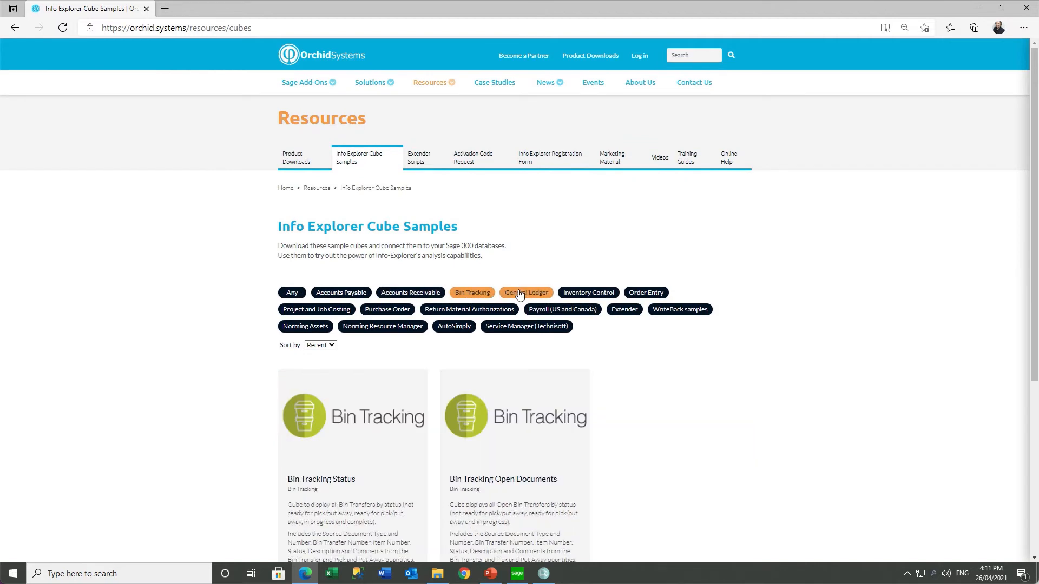
click(518, 294)
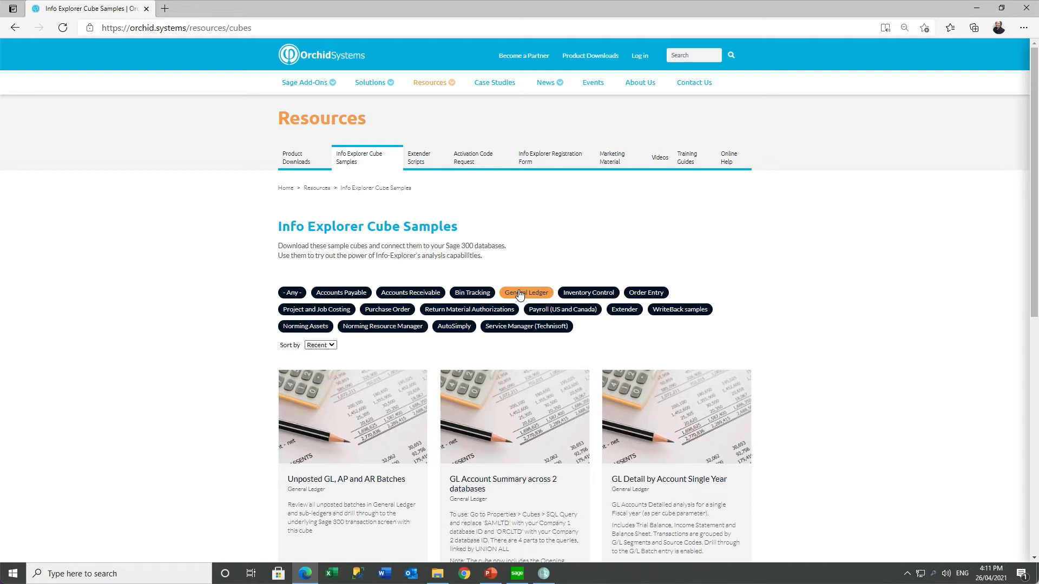
click(544, 574)
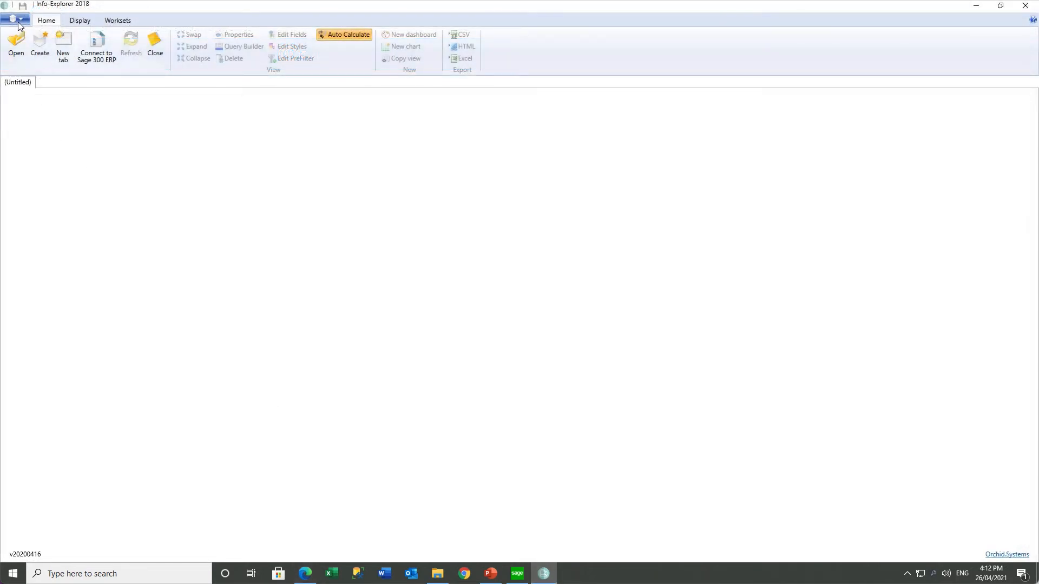
From the app menu's sample cubes page, filter Accounts Payable and load AP Outstanding Balances
click(24, 22)
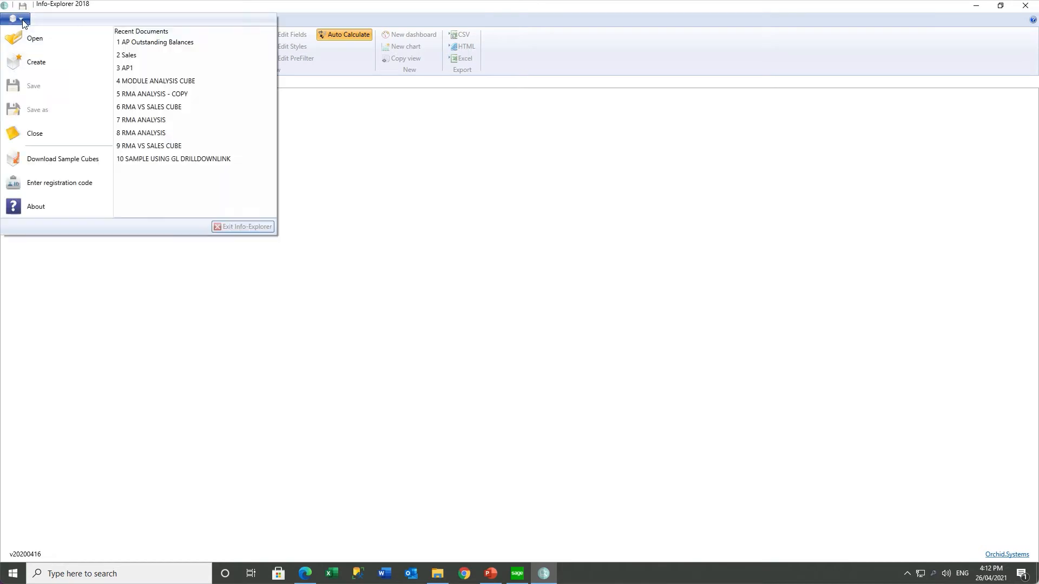
click(59, 159)
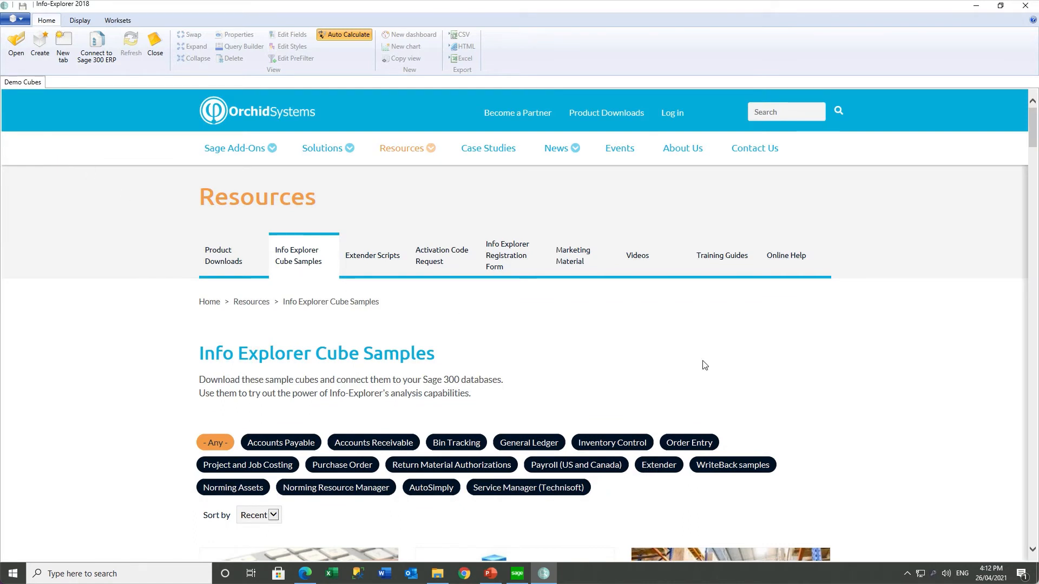
scroll(704, 365, down, 1)
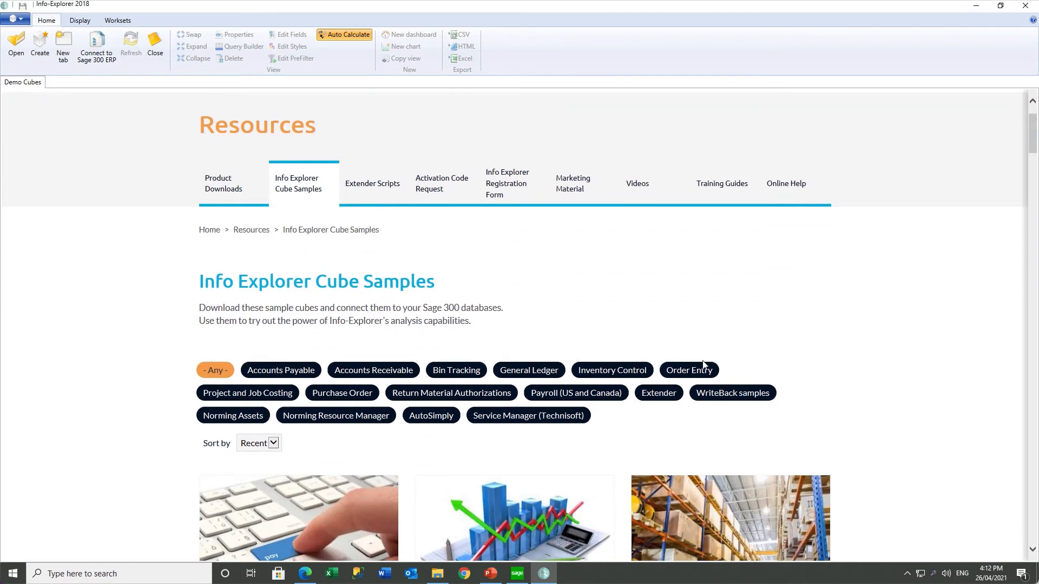
scroll(705, 365, down, 1)
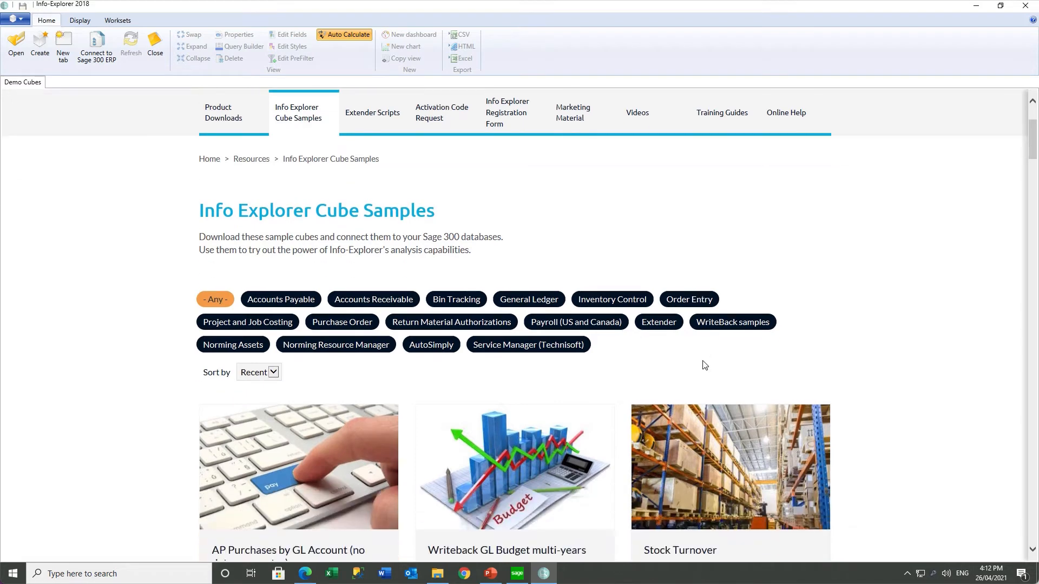
scroll(705, 365, down, 2)
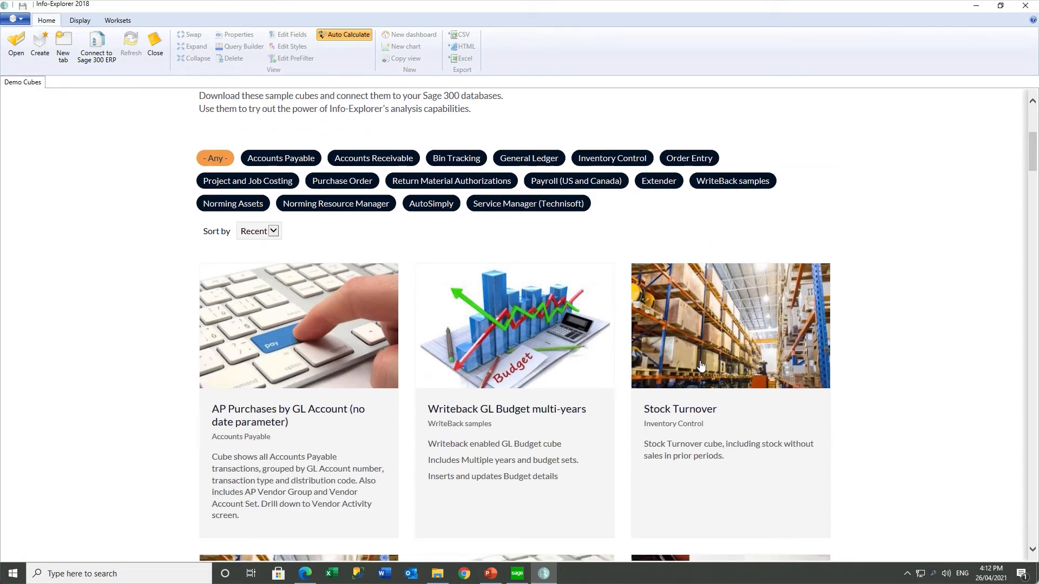
click(291, 162)
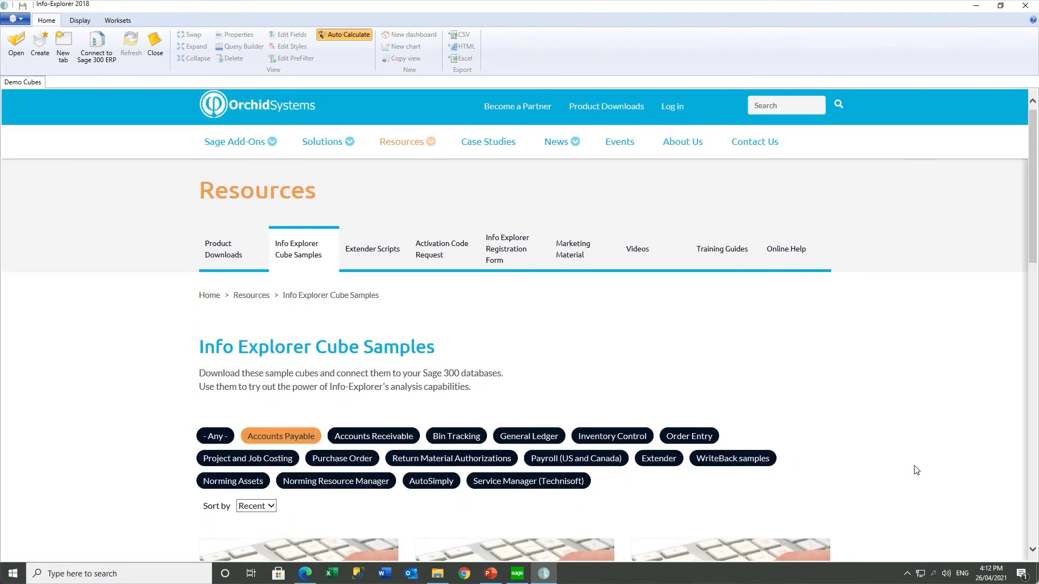
scroll(915, 470, down, 4)
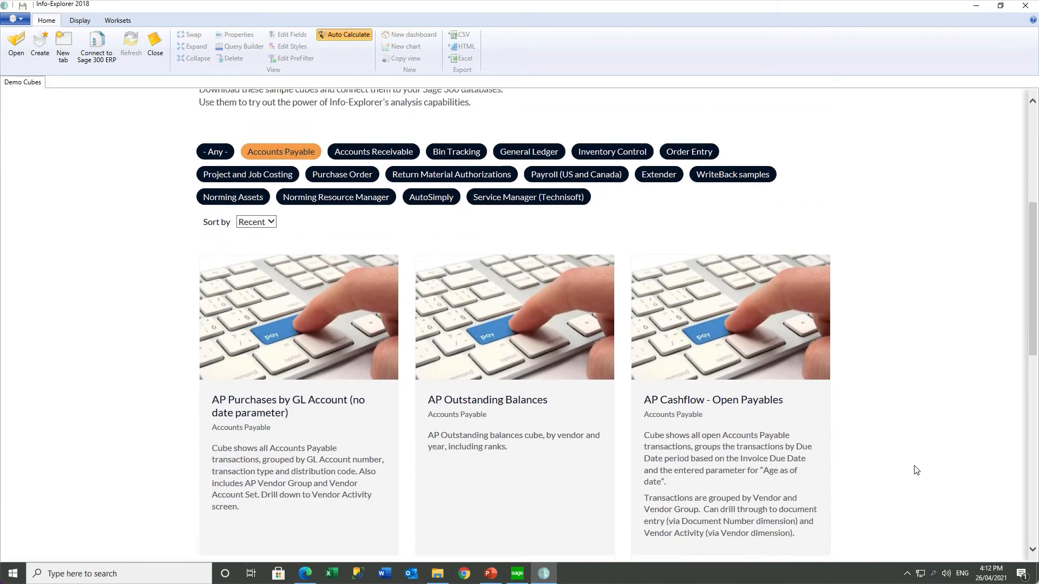
click(513, 441)
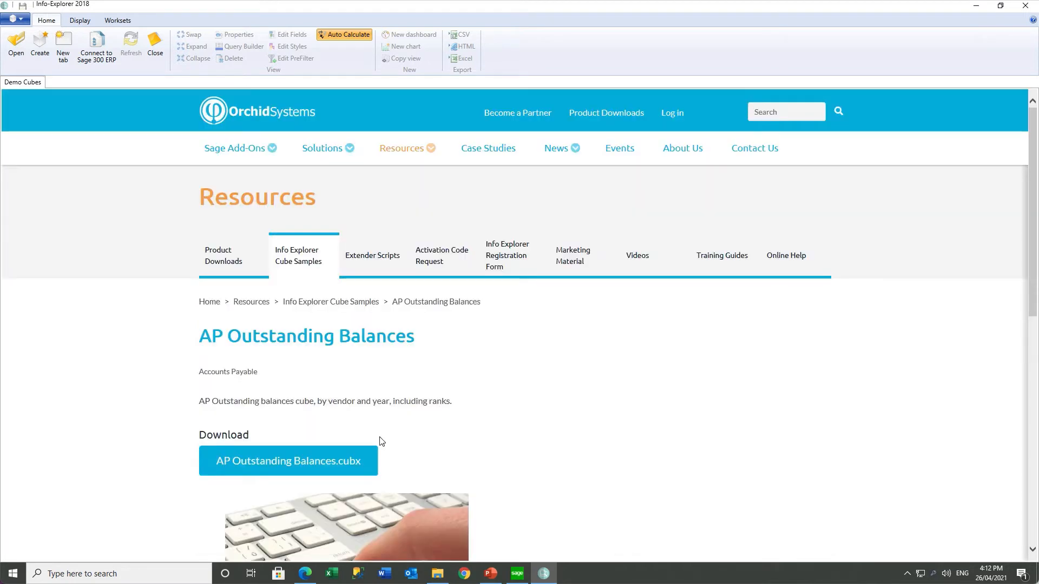
click(333, 463)
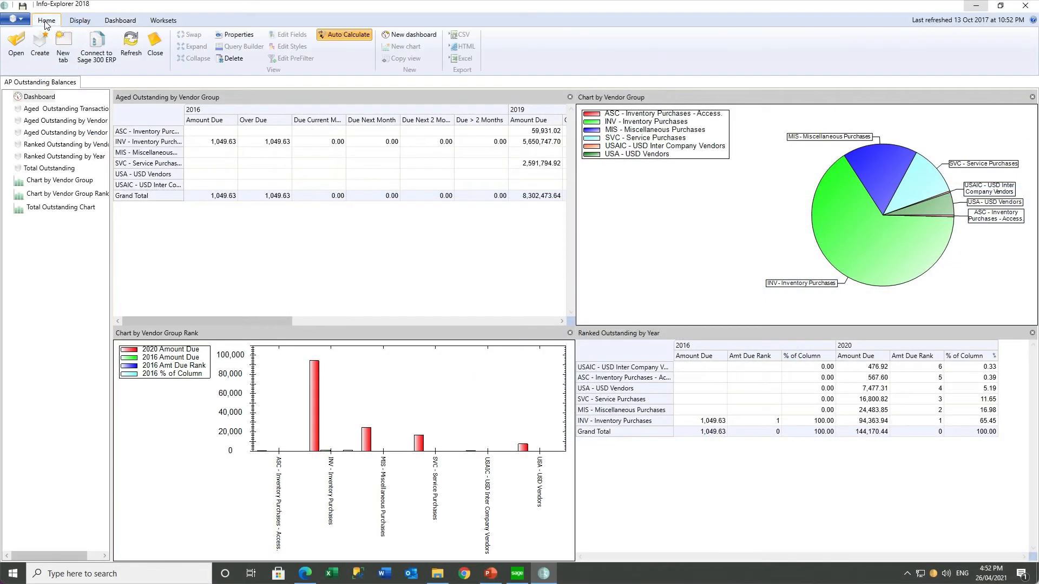
Set Connection 1 to user ReadOnly, server Sage300C2020 and database ORCLTD
click(241, 36)
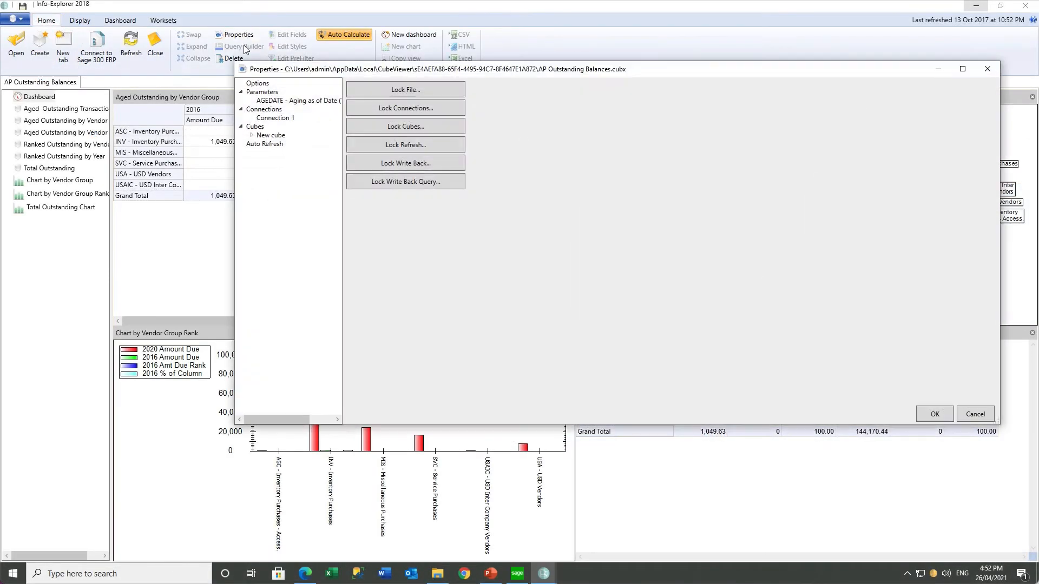
click(274, 118)
click(459, 105)
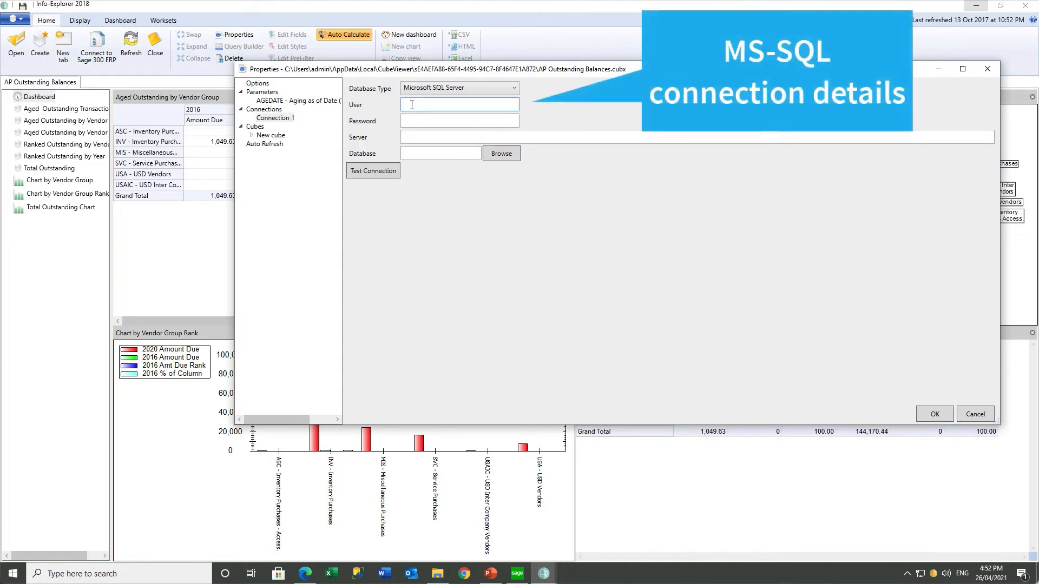
text(ReadOnly)
key(Tab)
text(********)
key(Tab)
text(Sage)
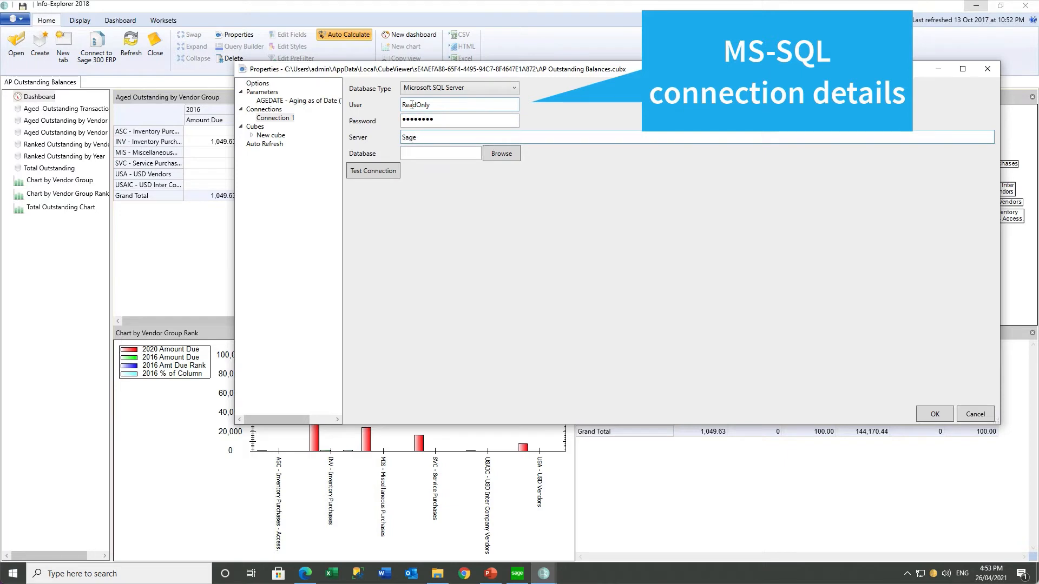
text(300C2020)
key(Tab)
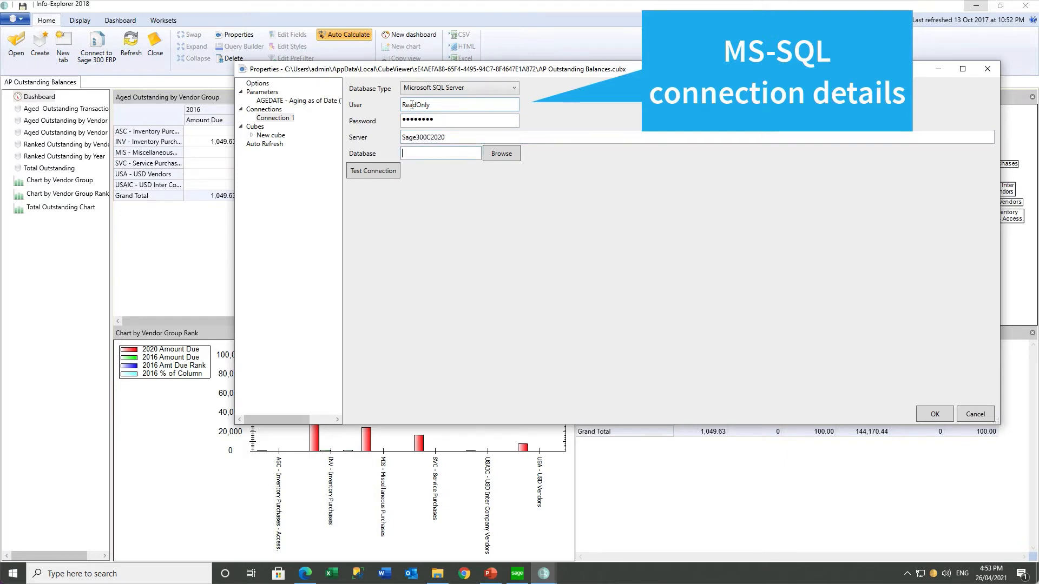
click(501, 154)
click(101, 192)
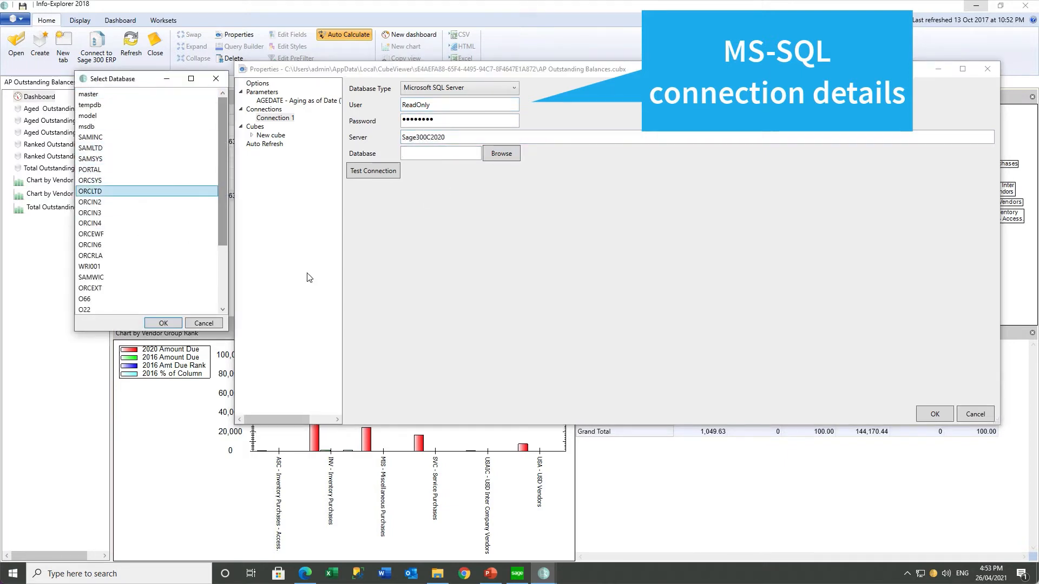
click(163, 324)
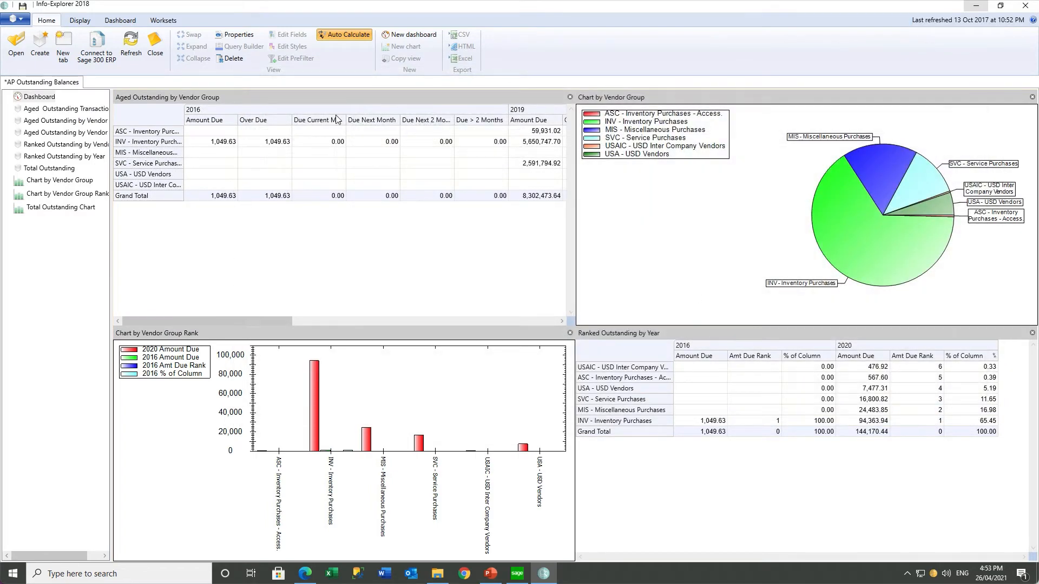
Start saving the cube under the name 'Outstanding Balances'
click(23, 20)
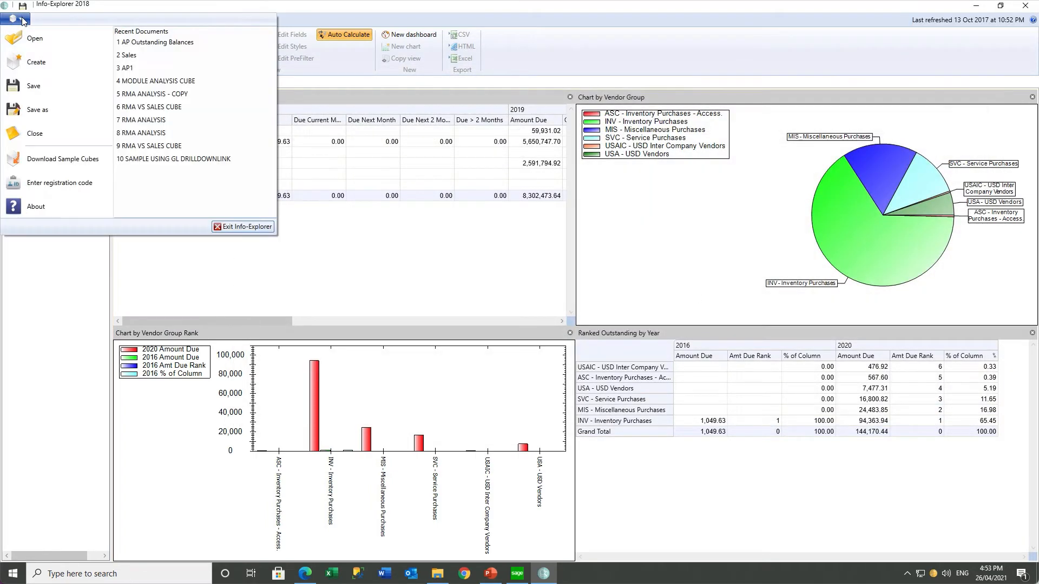
click(33, 110)
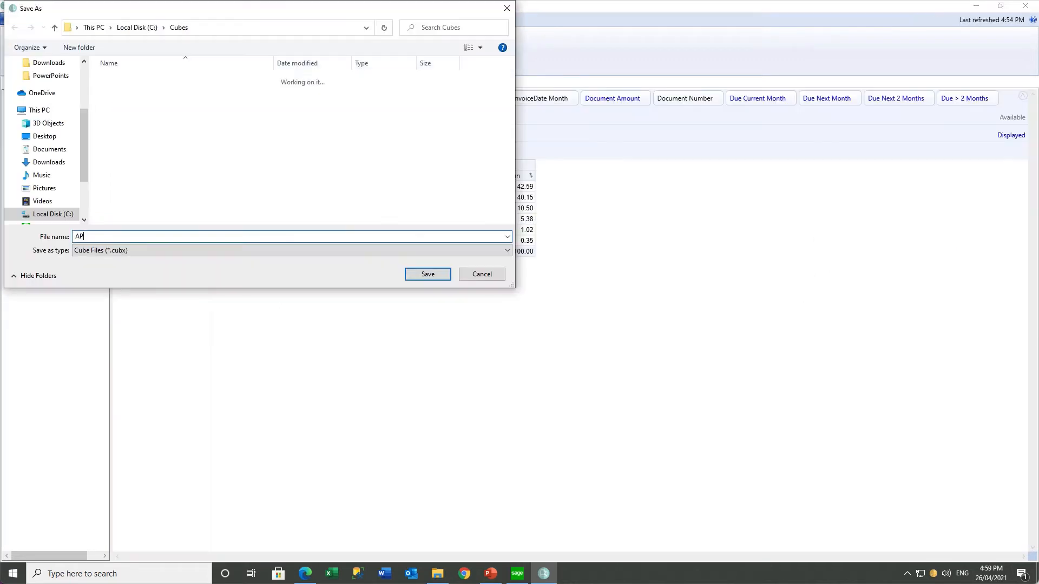
text(Outstanding Balances)
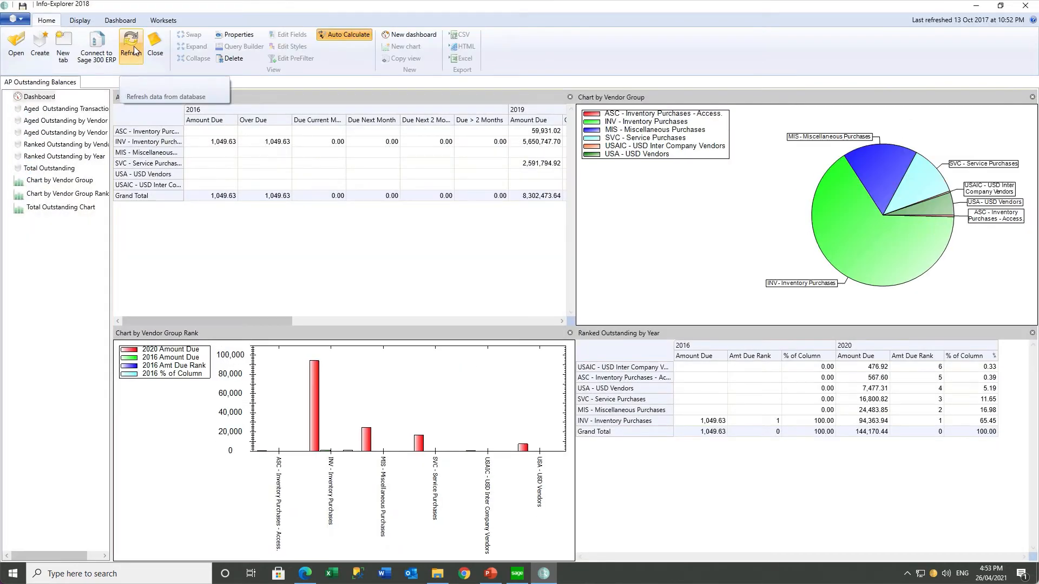
Refresh the cube with an Aging as of Date of 20200331
click(131, 47)
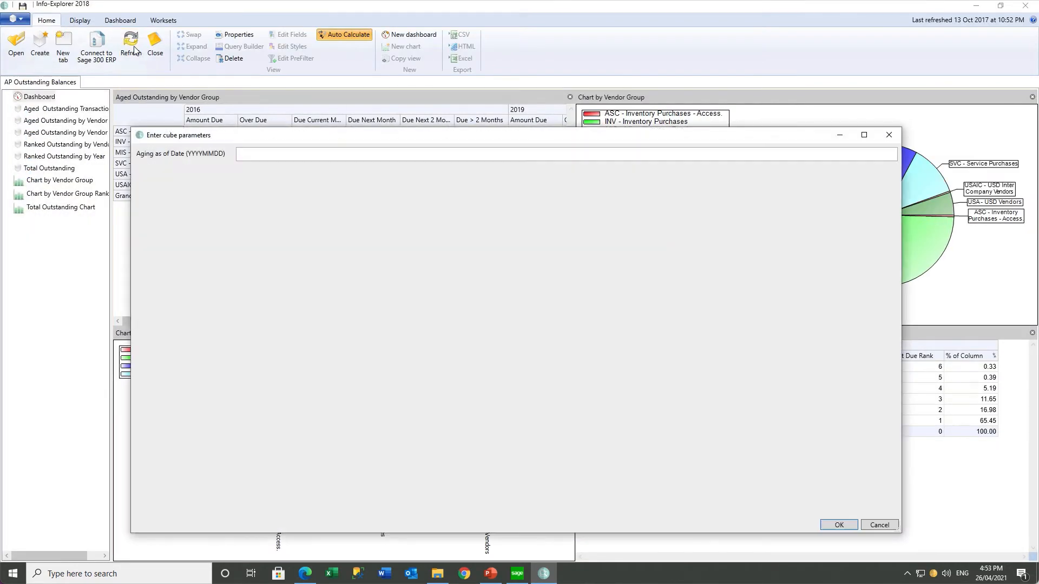
click(250, 154)
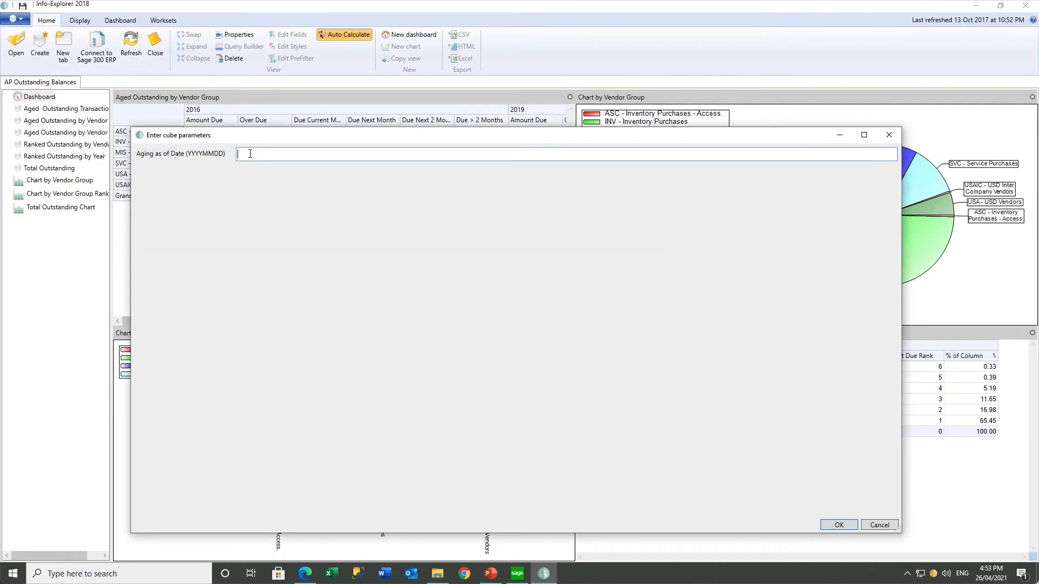
text(20200331)
click(837, 524)
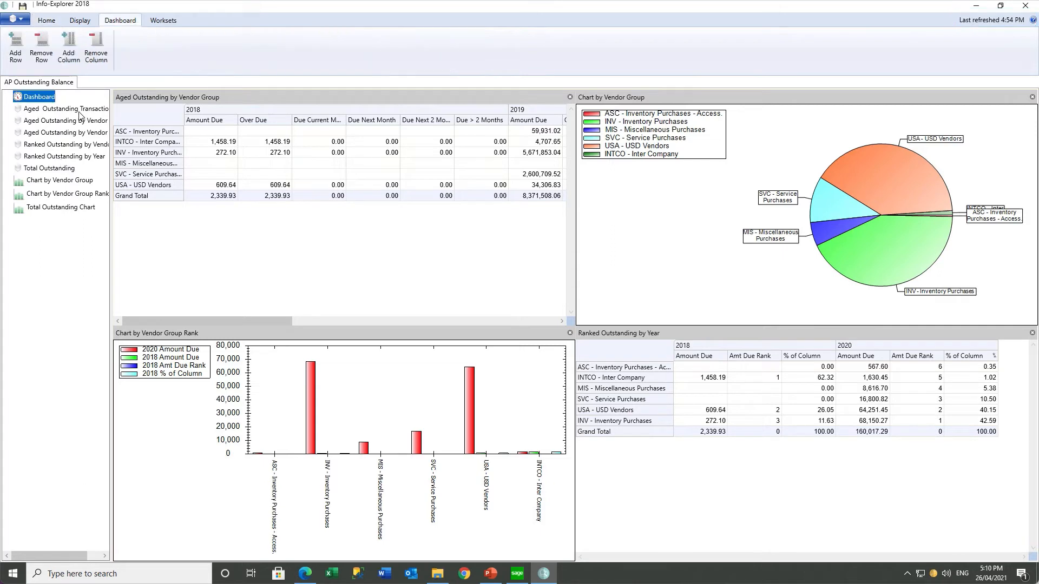
Open Total Outstanding, widen the Company and Due Next 2 Months columns, reviewing ORCLTD amounts
click(50, 169)
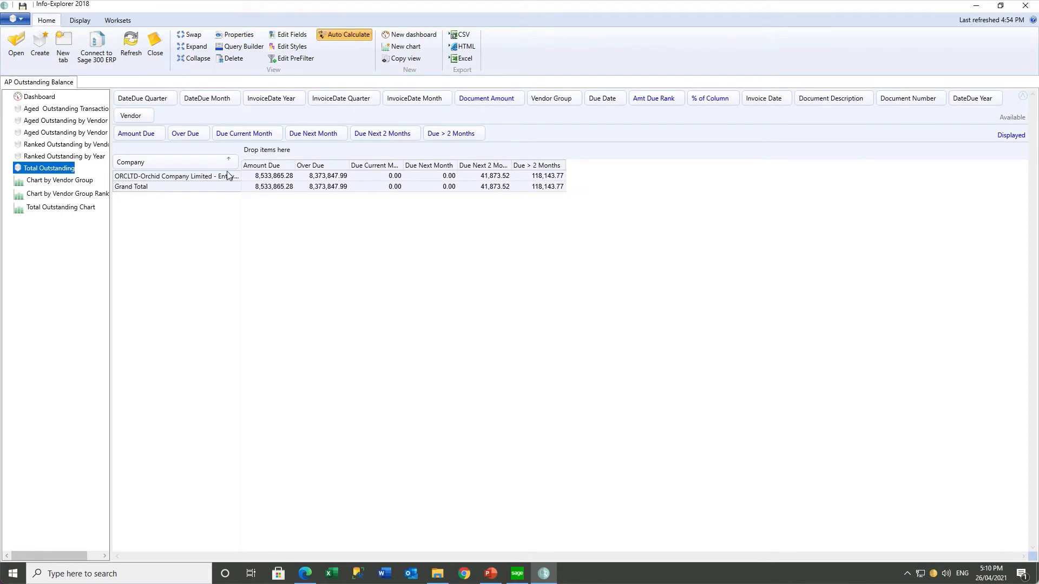
drag(241, 175, 272, 179)
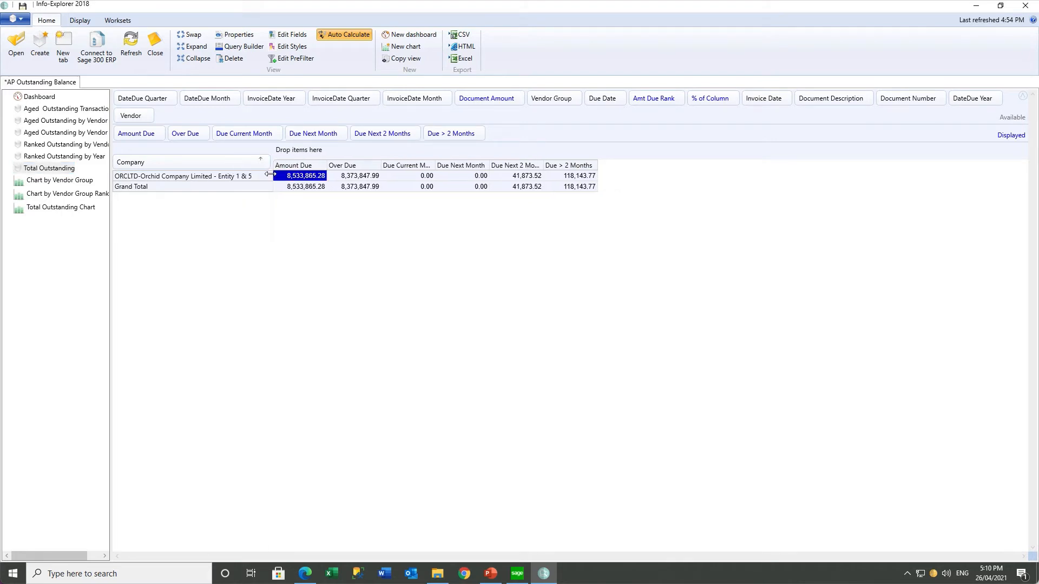
click(351, 180)
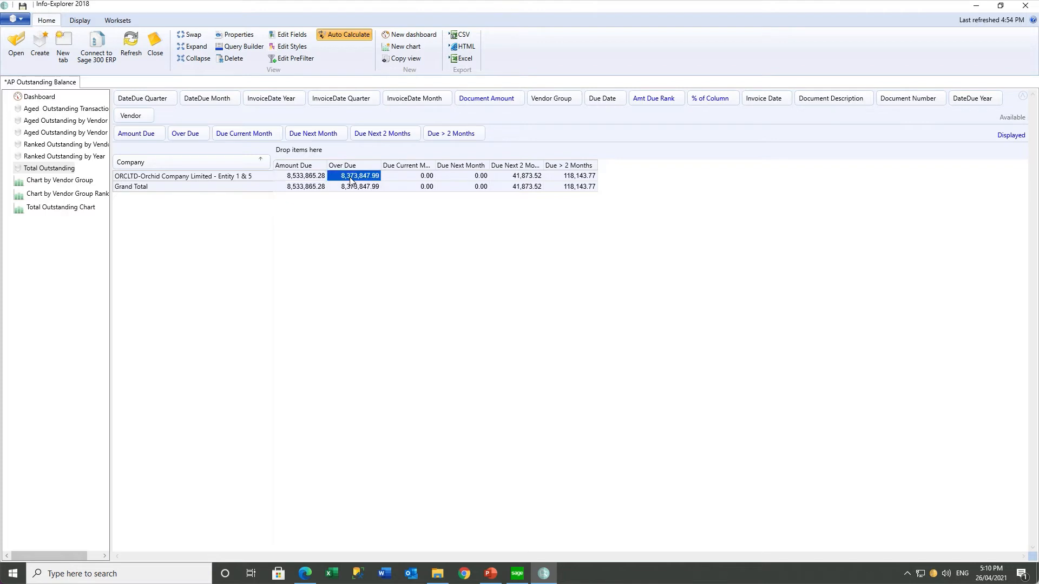
click(397, 180)
click(455, 178)
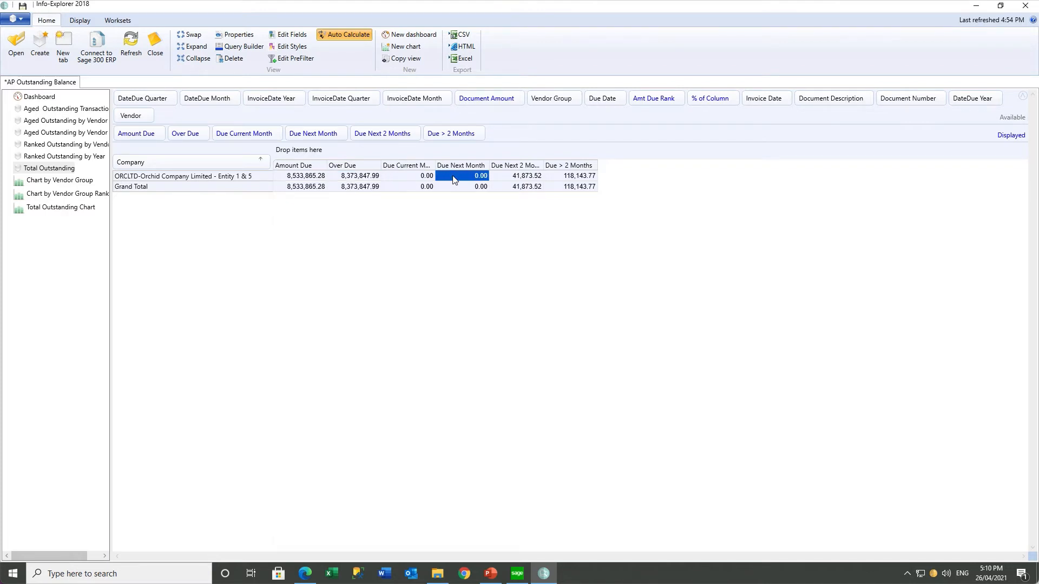
click(508, 179)
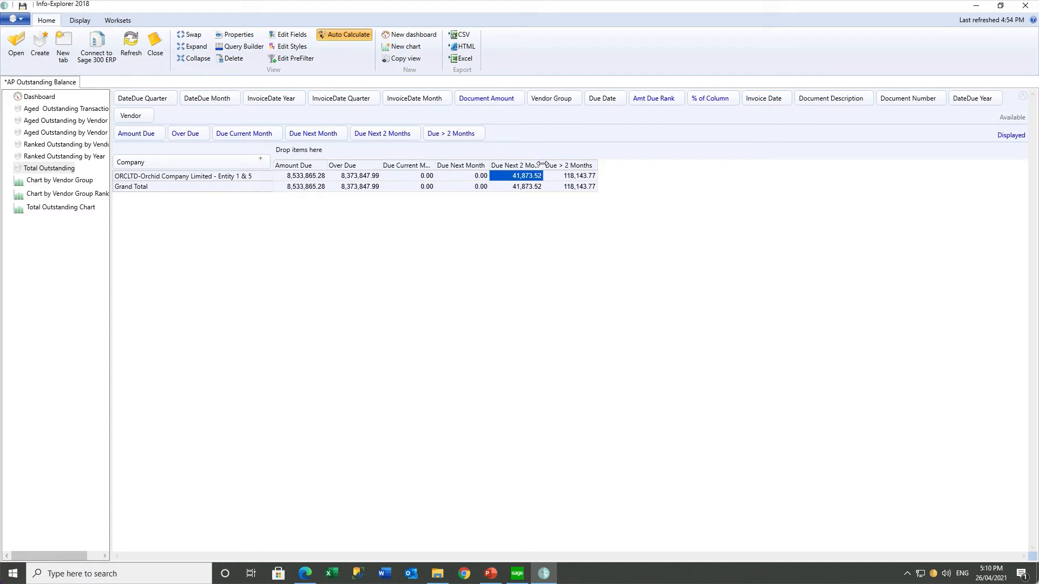
mouse_move(544, 165)
mouse_down()
mouse_move(622, 165)
mouse_move(564, 165)
mouse_up()
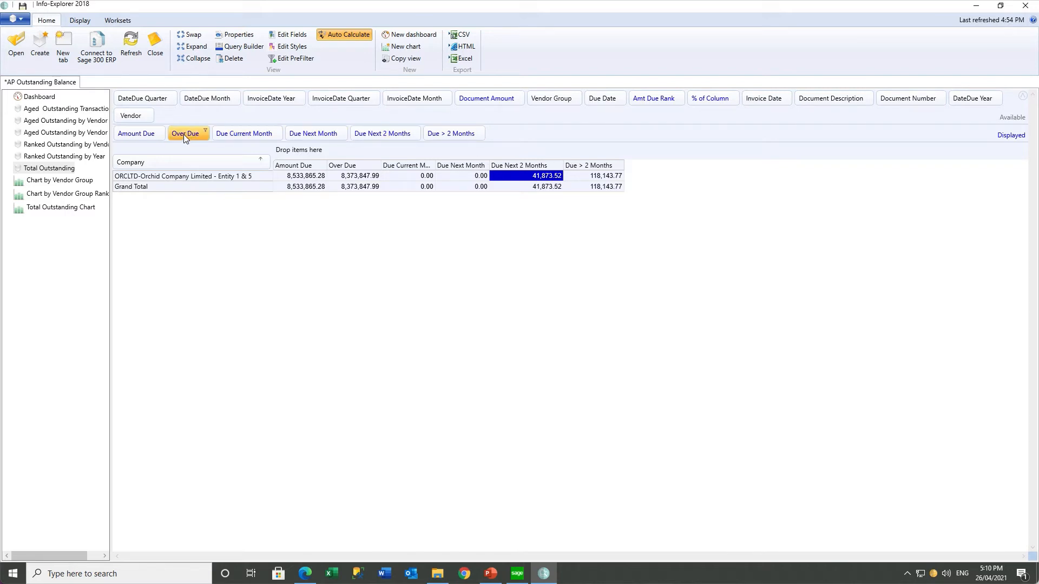
Remove Over Due, Due Next 2 Months and Due > 2 Months from the grid
drag(183, 134, 287, 119)
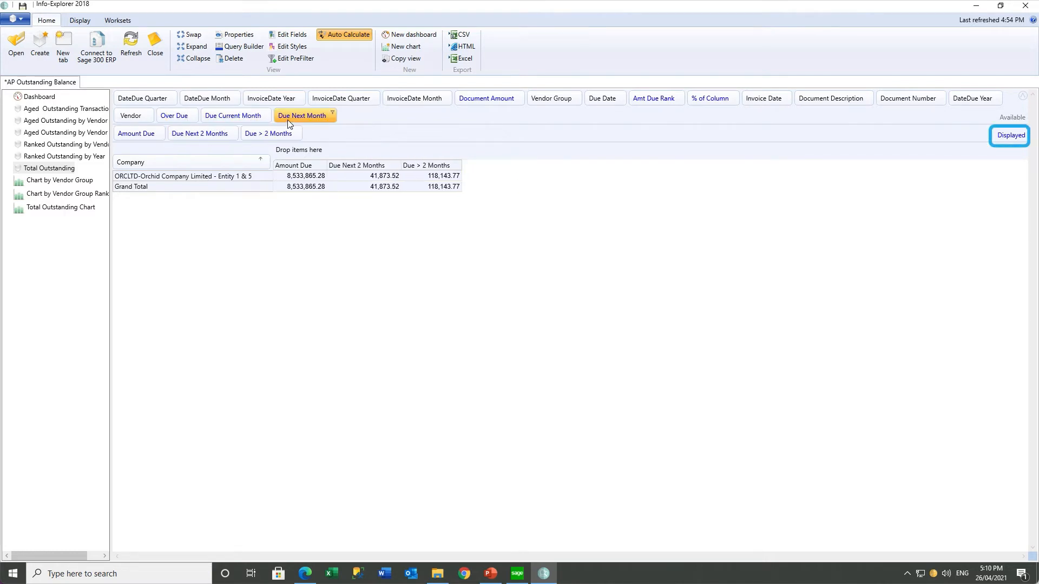
drag(216, 136, 354, 117)
drag(207, 139, 431, 120)
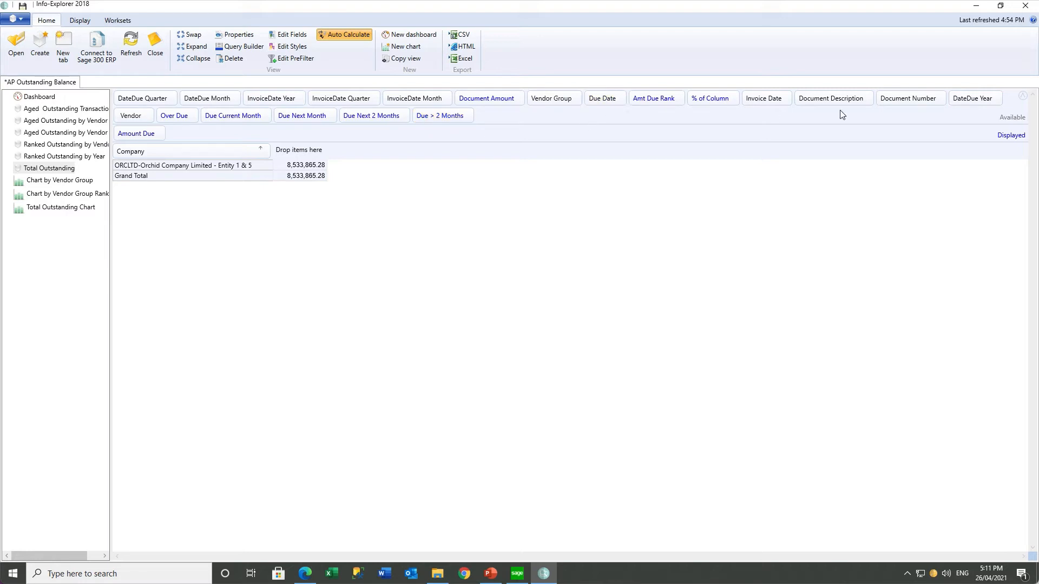
Add DateDue Year as column headings and filter it to 2019 and 2020
drag(968, 97, 301, 152)
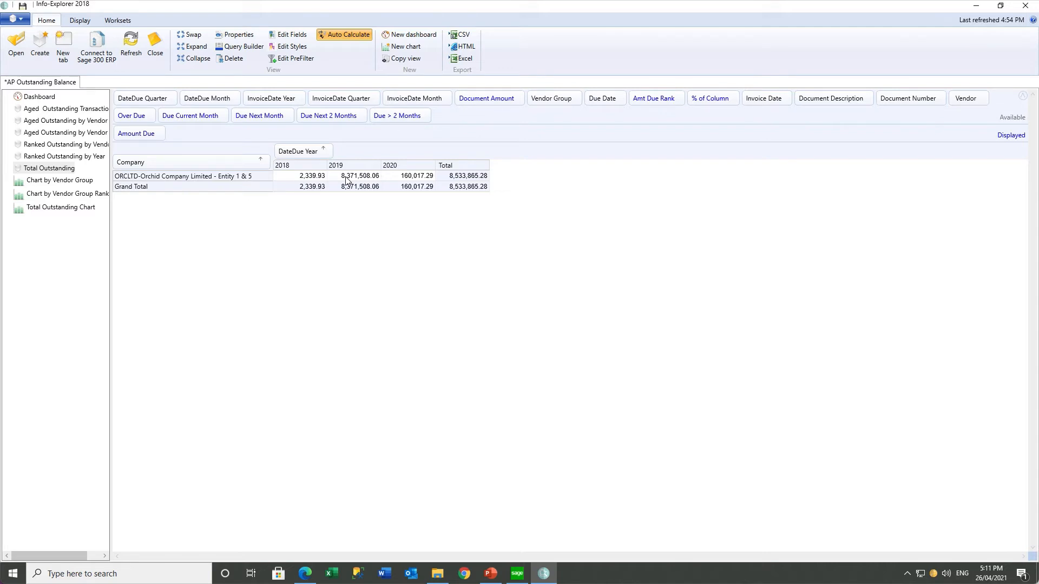
click(328, 146)
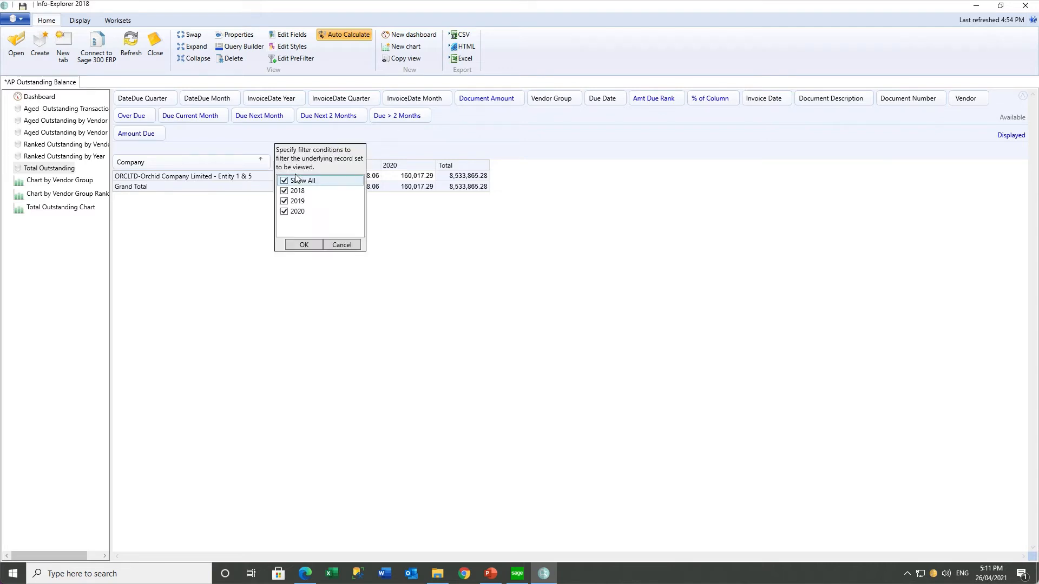
click(285, 181)
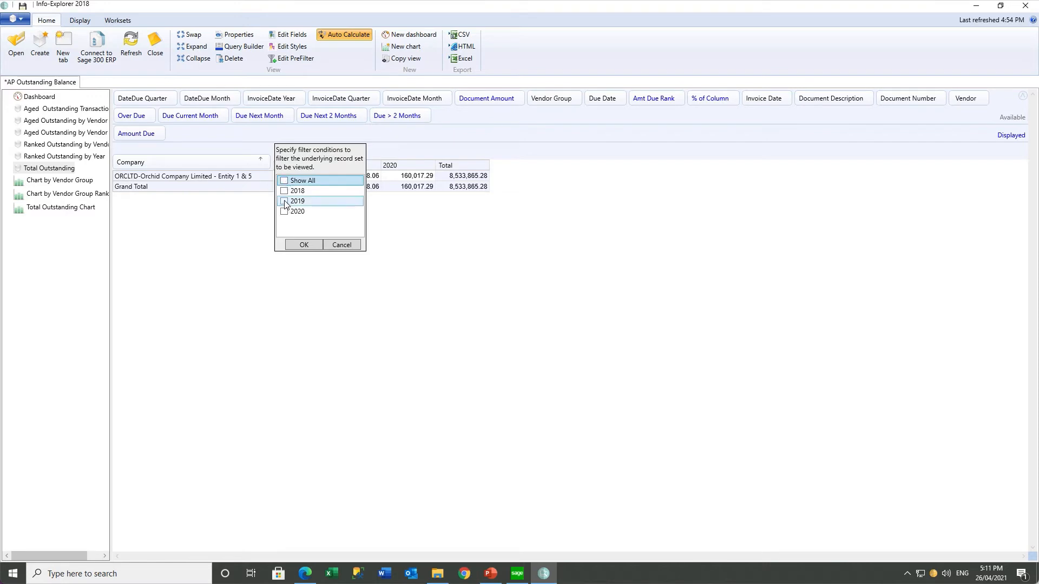
click(284, 201)
click(284, 212)
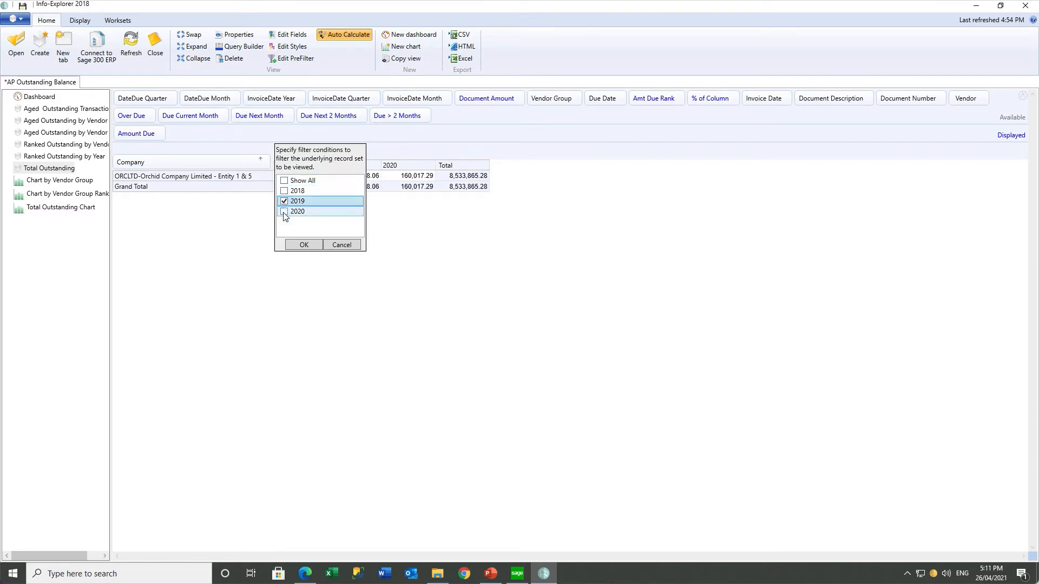
click(296, 246)
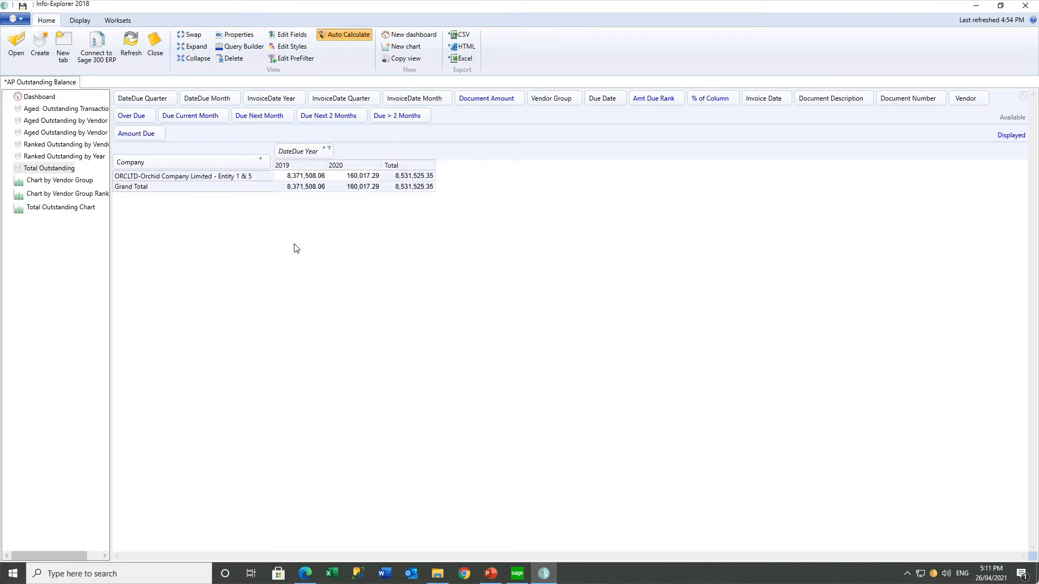
click(329, 149)
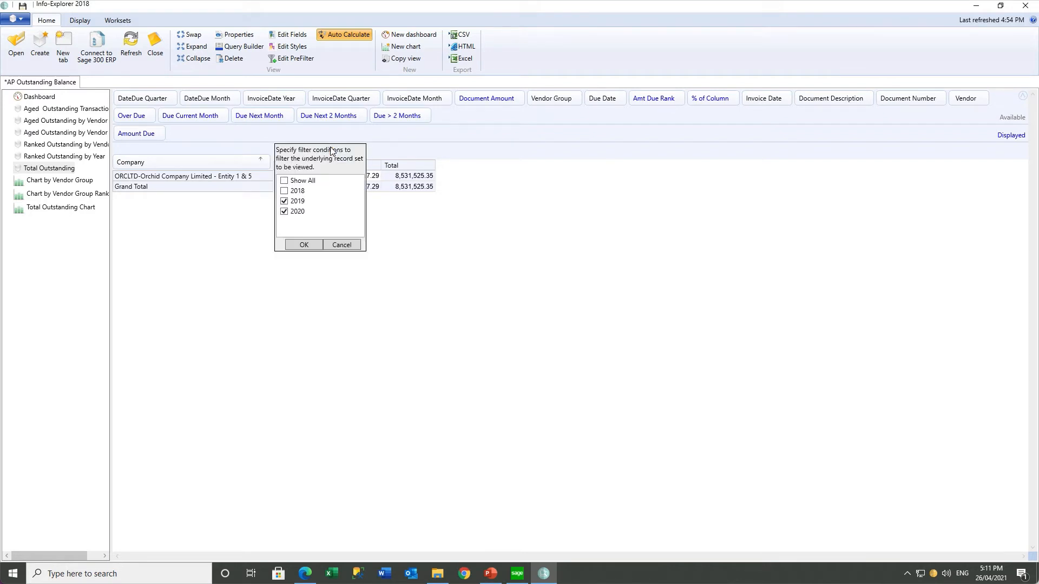
click(304, 245)
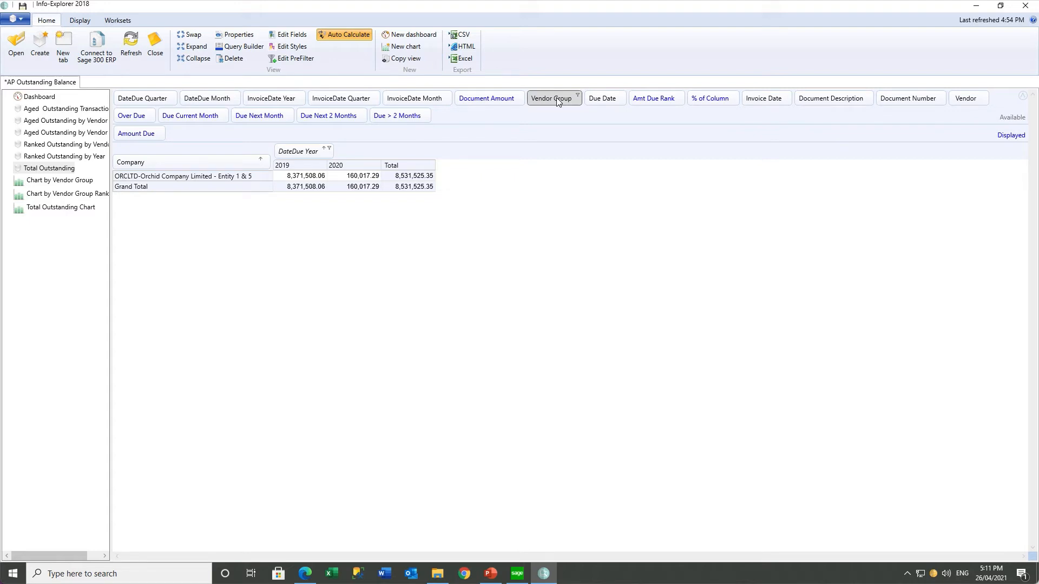
Add Vendor Group and Vendor as rows and show subtotals per vendor group
drag(556, 98, 267, 168)
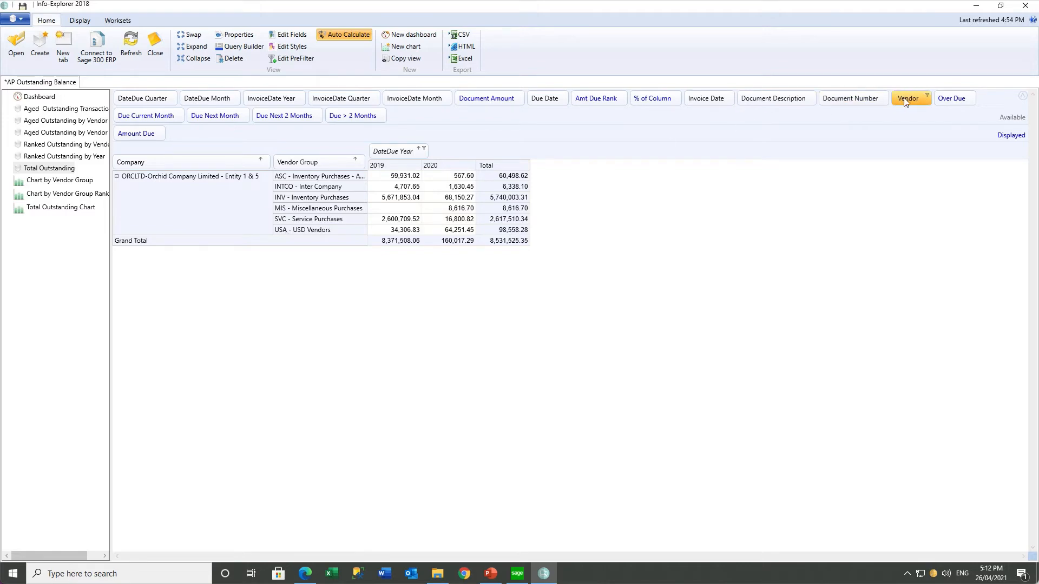
drag(907, 101, 361, 168)
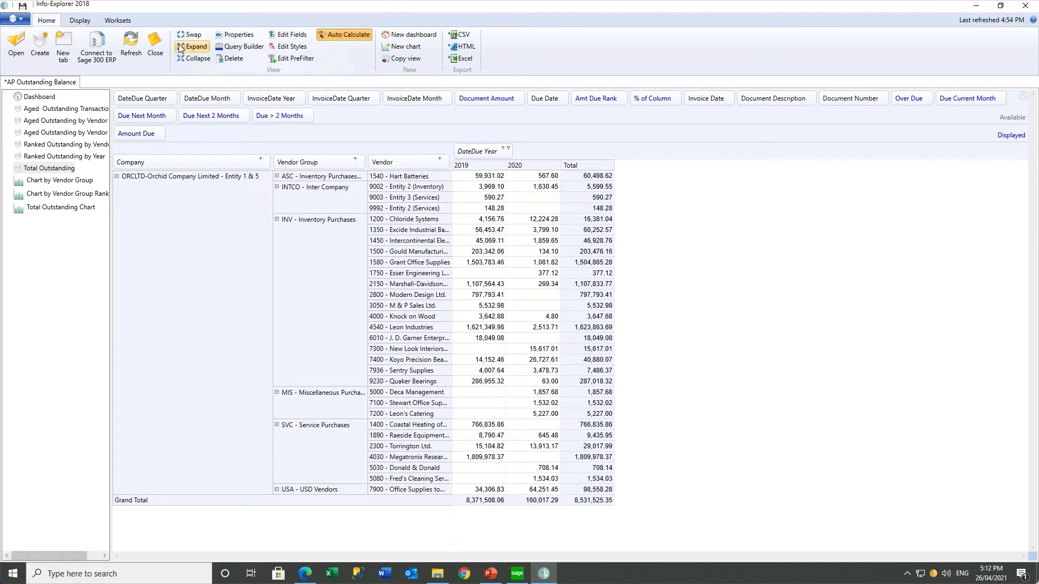
click(85, 24)
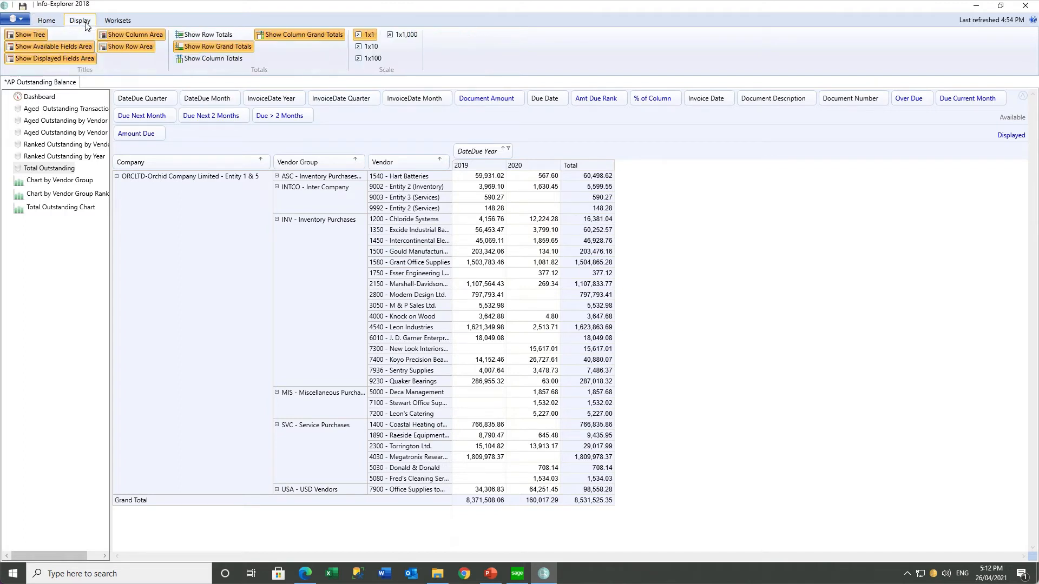
click(200, 38)
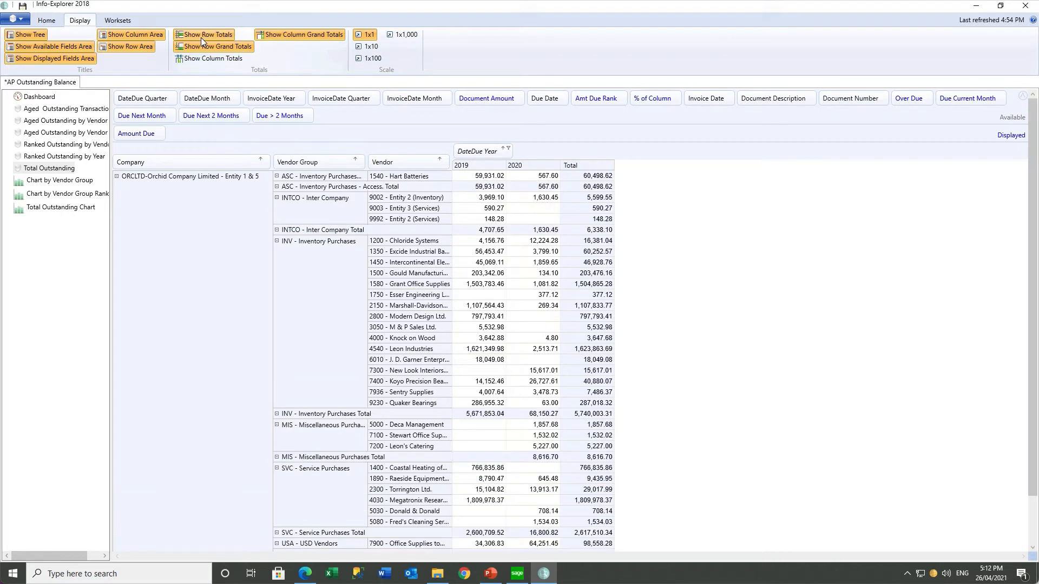
click(478, 233)
click(476, 414)
Copy the Total Outstanding view and rename the copy 'Total by VG and Vendor'
click(43, 169)
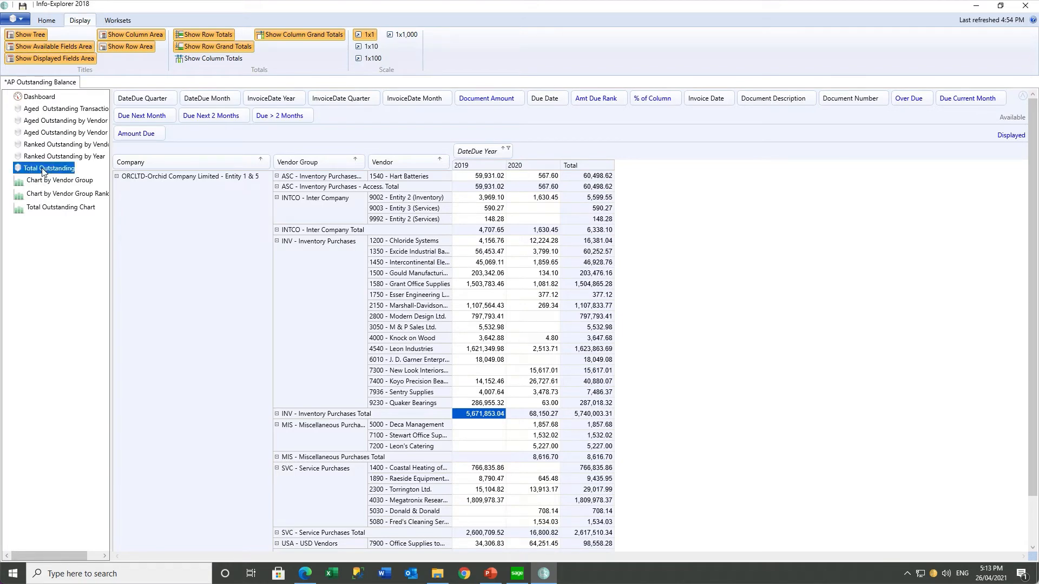
click(46, 22)
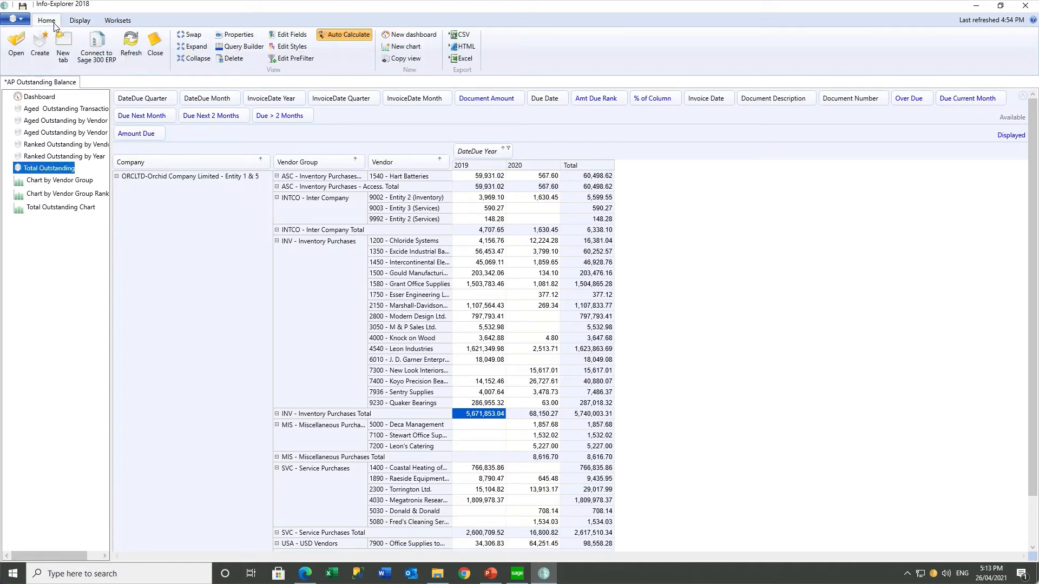
click(406, 60)
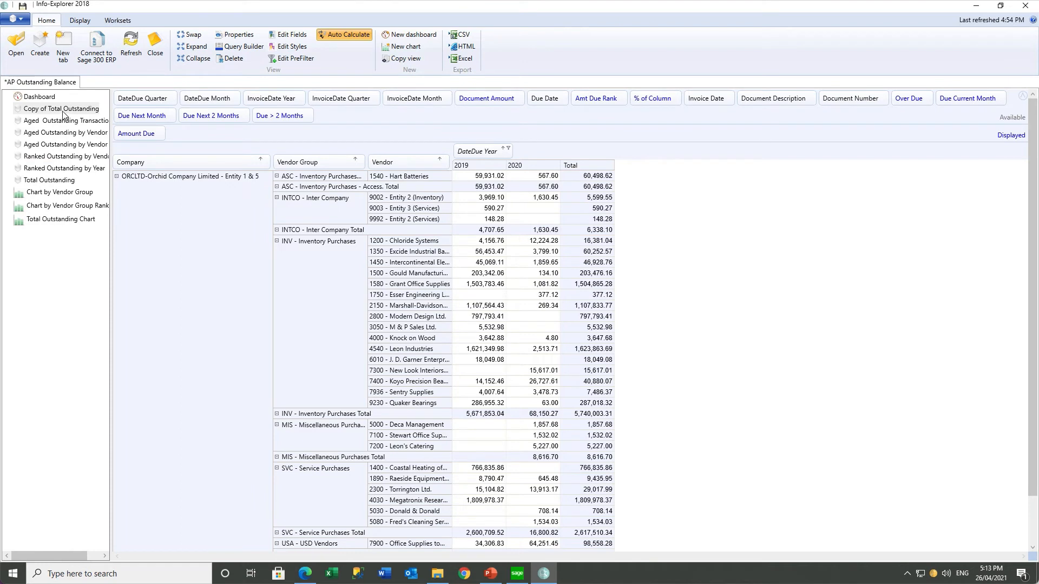
click(62, 110)
right_click(62, 112)
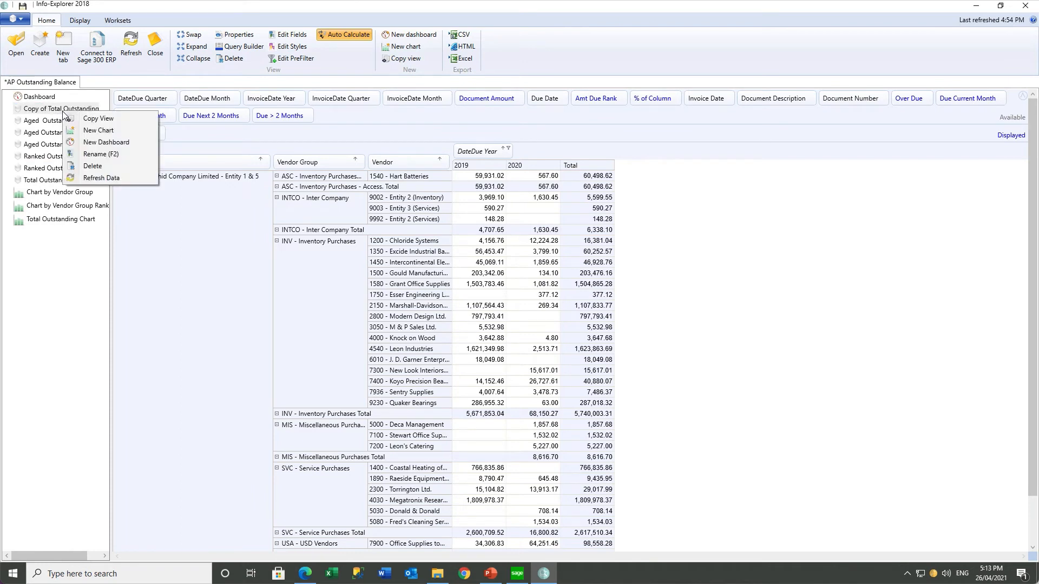
click(94, 156)
text(Total by )
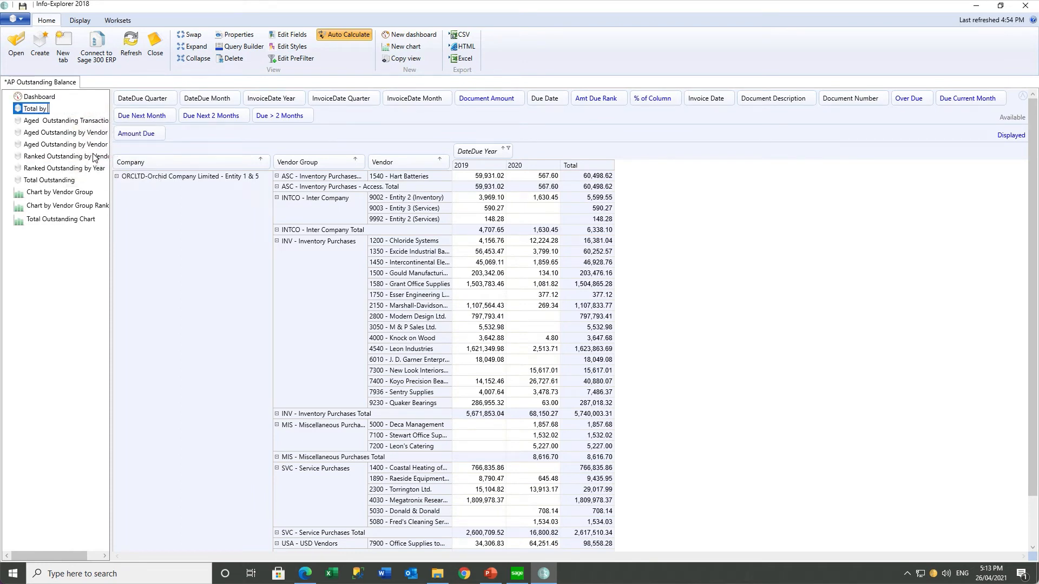
text(VG and Vendor)
key(Return)
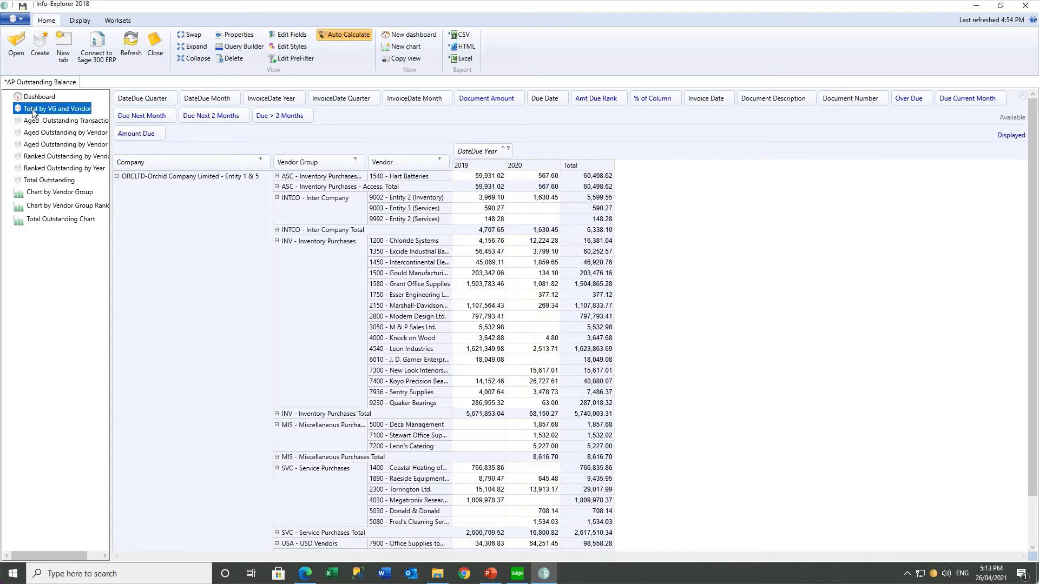
Move the new view below Total Outstanding; in Total Outstanding, replace Vendor Group rows with Due Next Month columns
drag(33, 111, 37, 172)
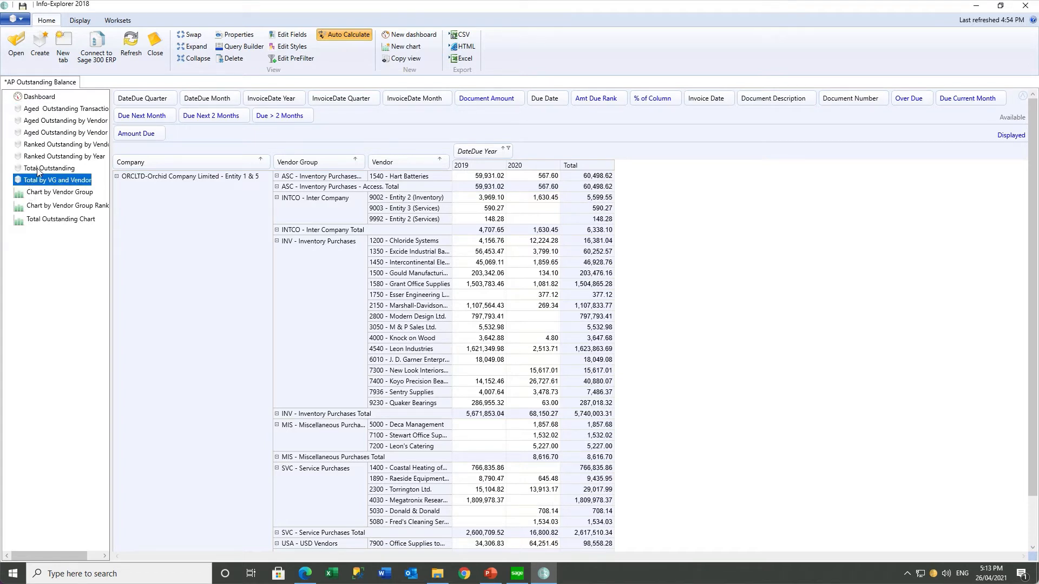
click(37, 169)
drag(325, 163, 413, 115)
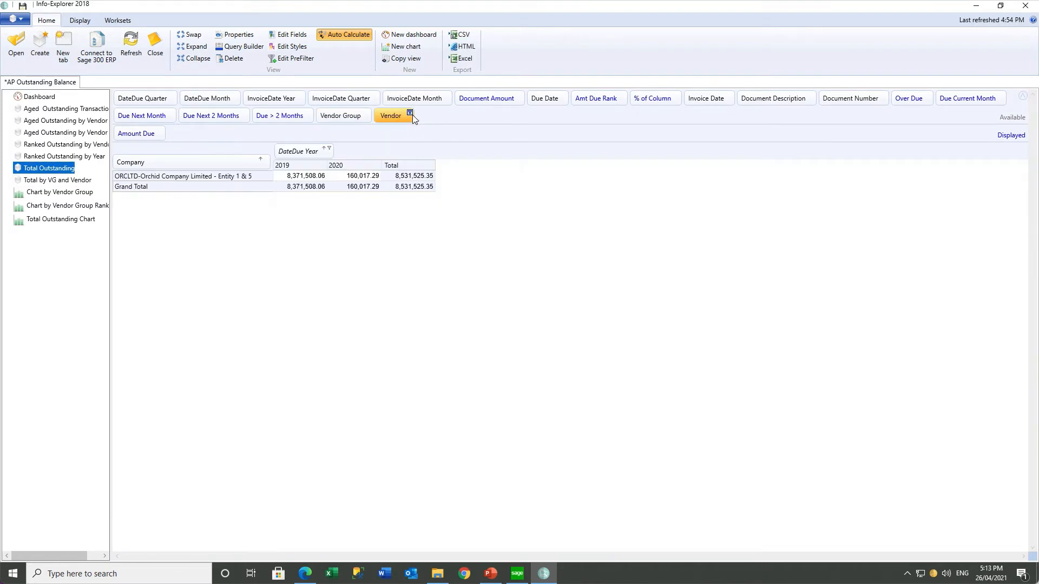
drag(162, 119, 258, 137)
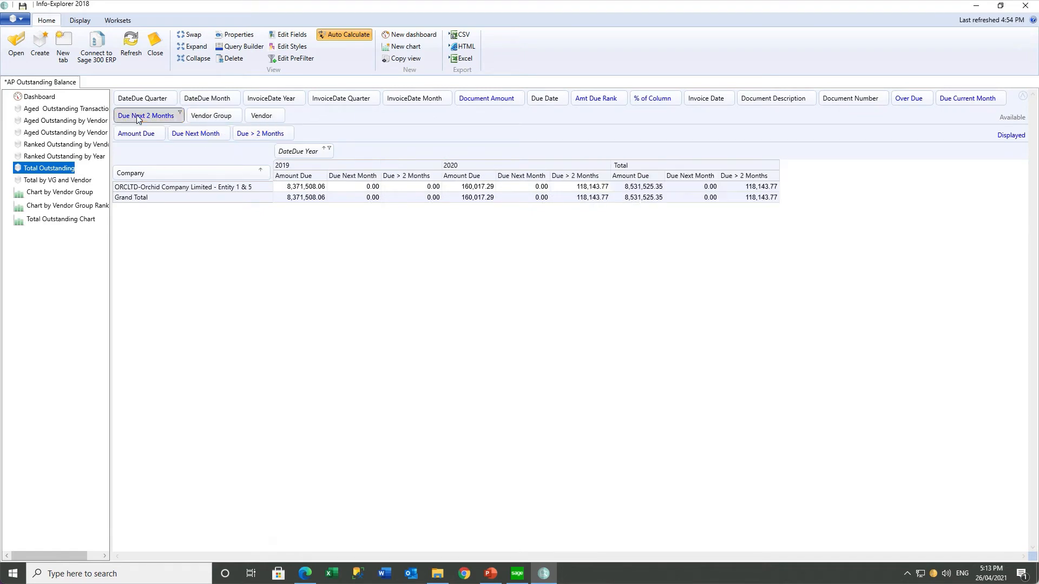
Remove Company and Vendor from Total by VG and Vendor's rows and save the workset
click(82, 181)
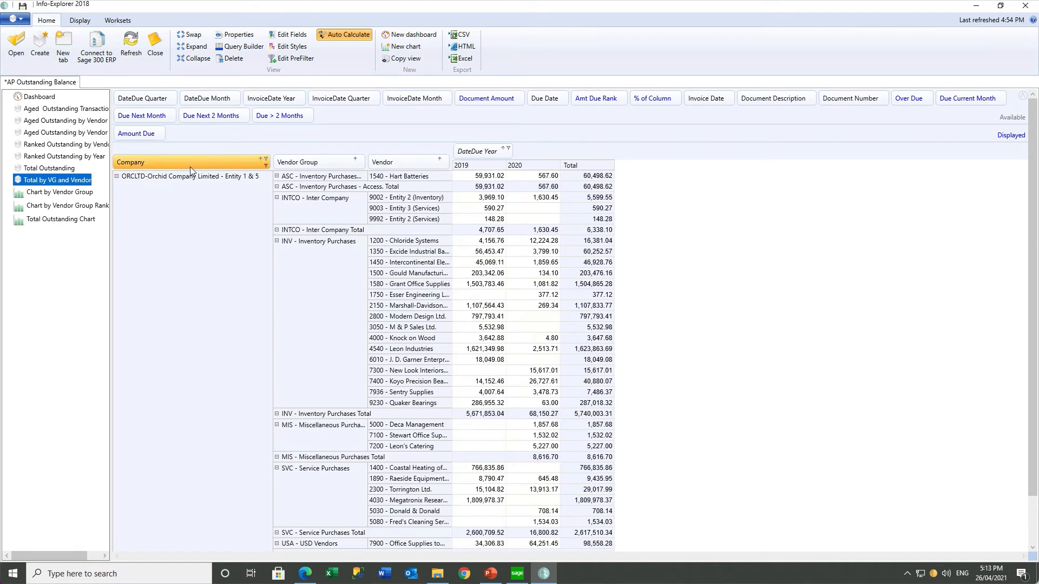
drag(190, 165, 432, 121)
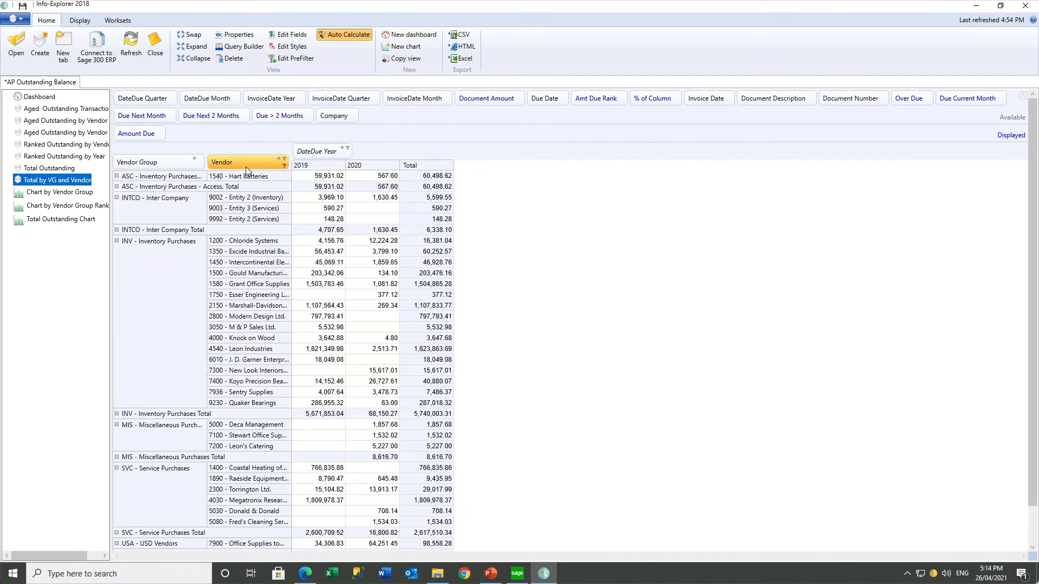
drag(246, 163, 446, 123)
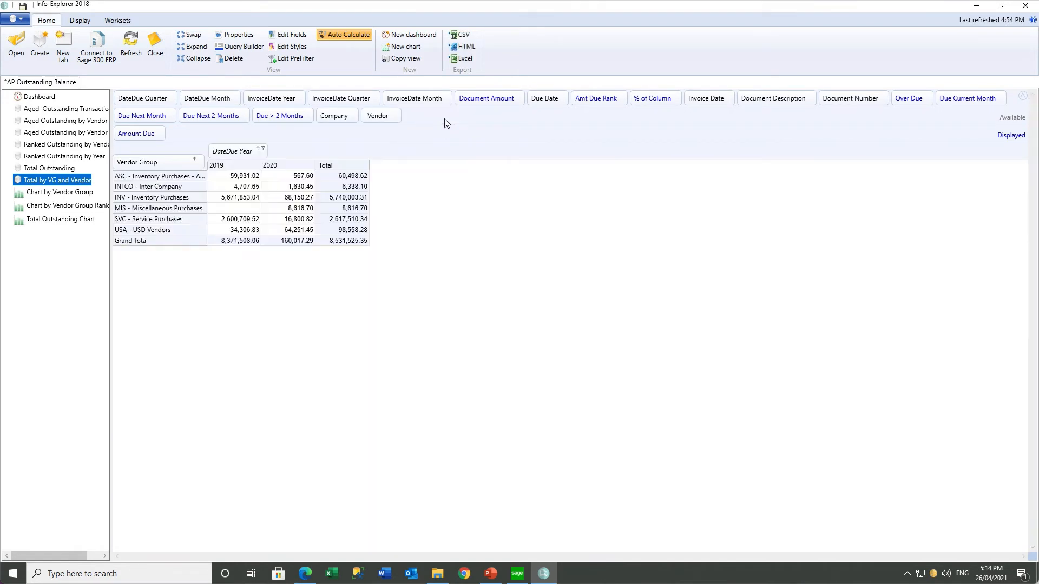
click(22, 6)
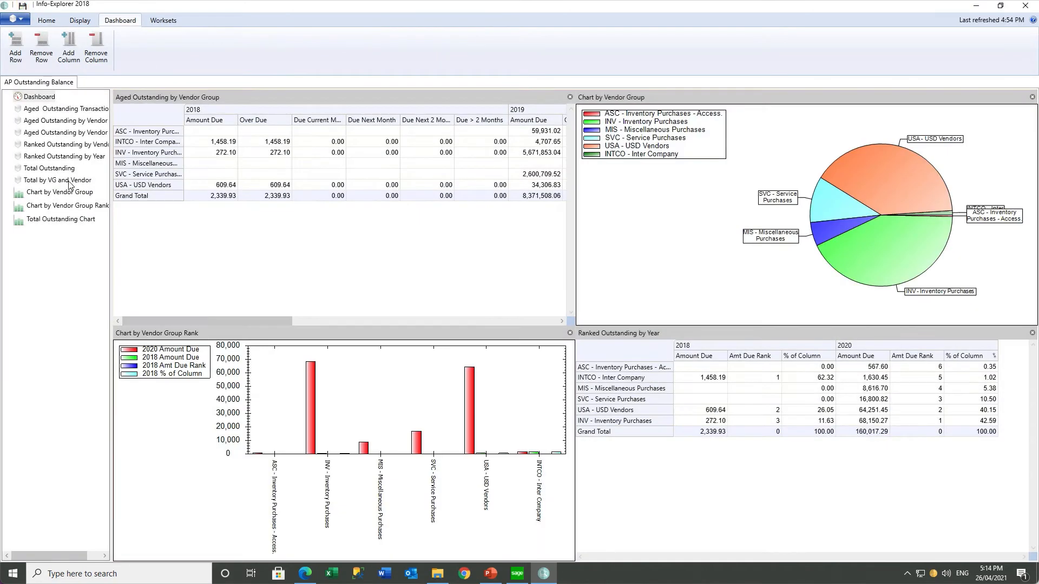
Add DateDue Quarter and DateDue Month columns under each year, checking INV's quarter and month amounts
click(68, 180)
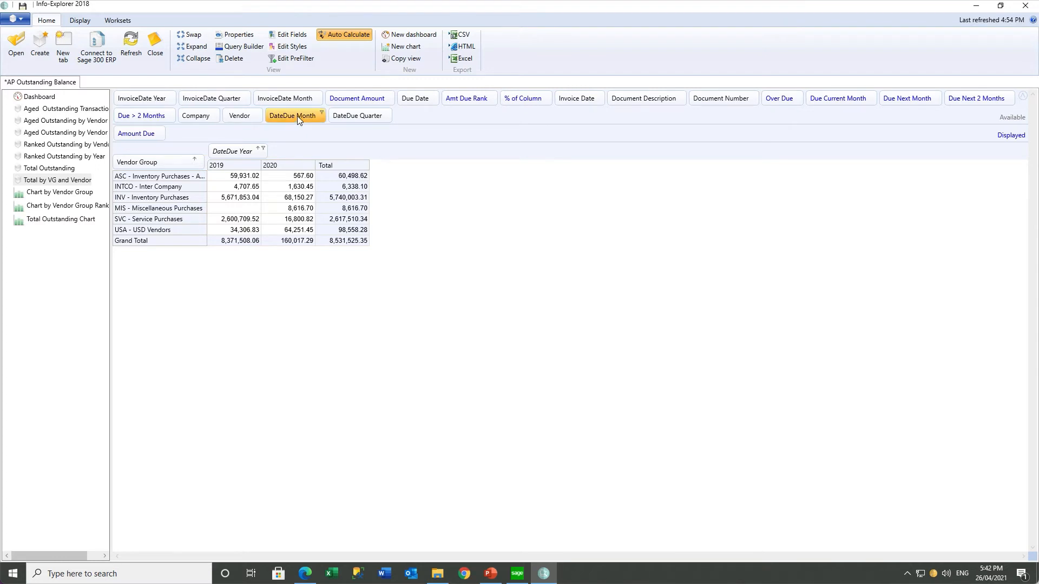
drag(342, 119, 300, 154)
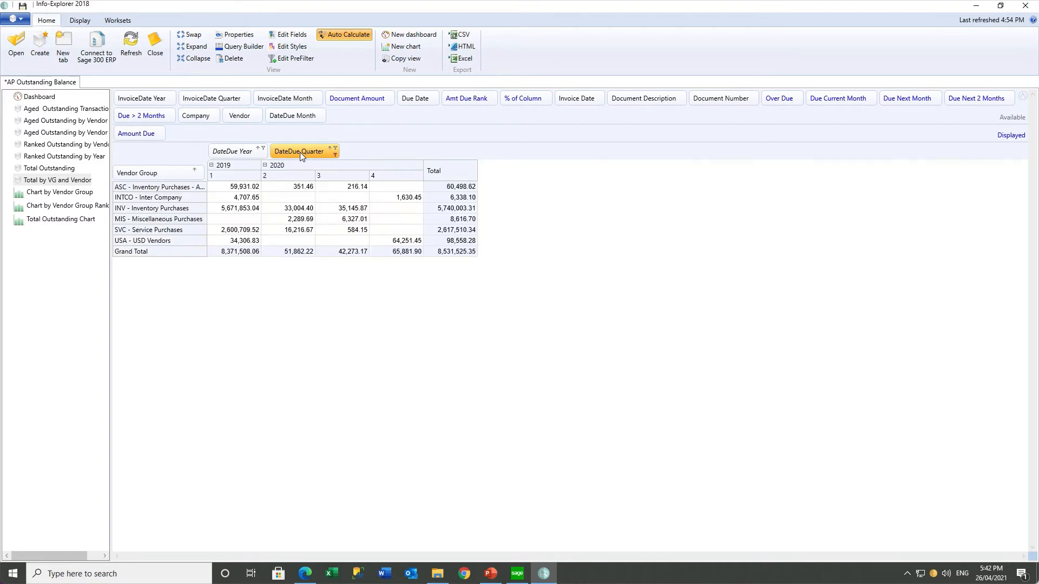
click(295, 212)
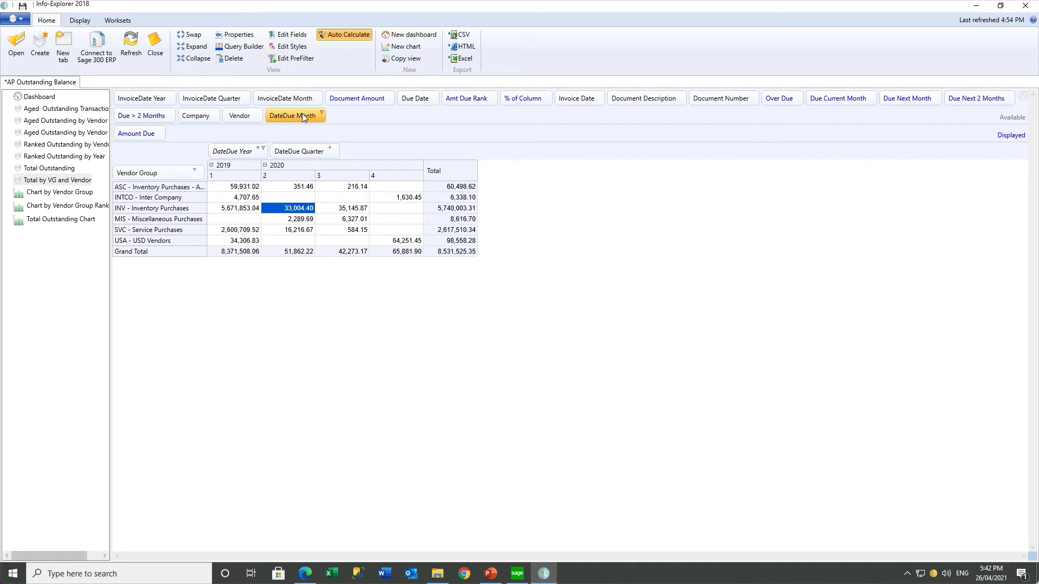
drag(302, 114, 370, 154)
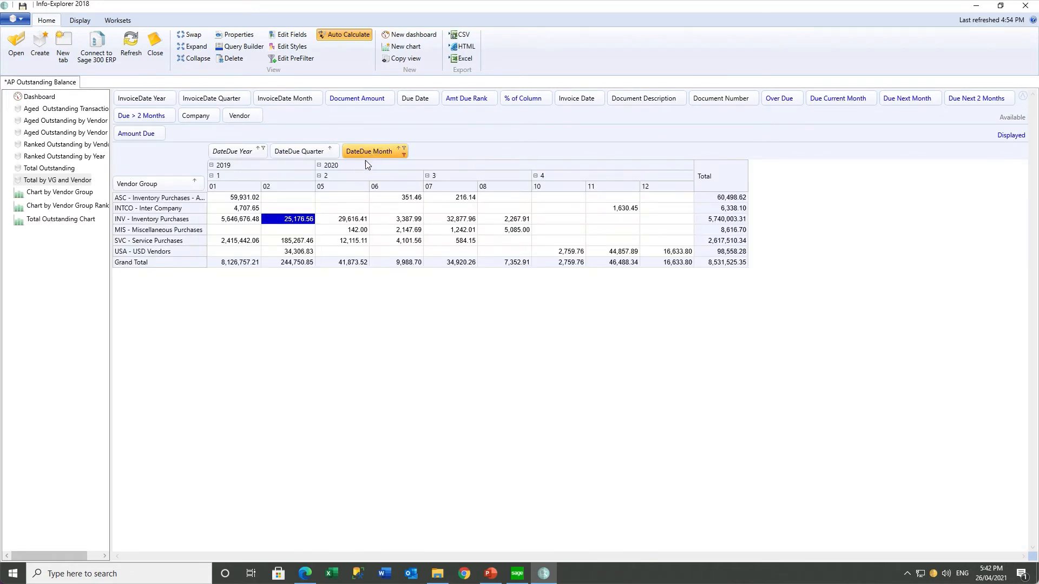
click(345, 220)
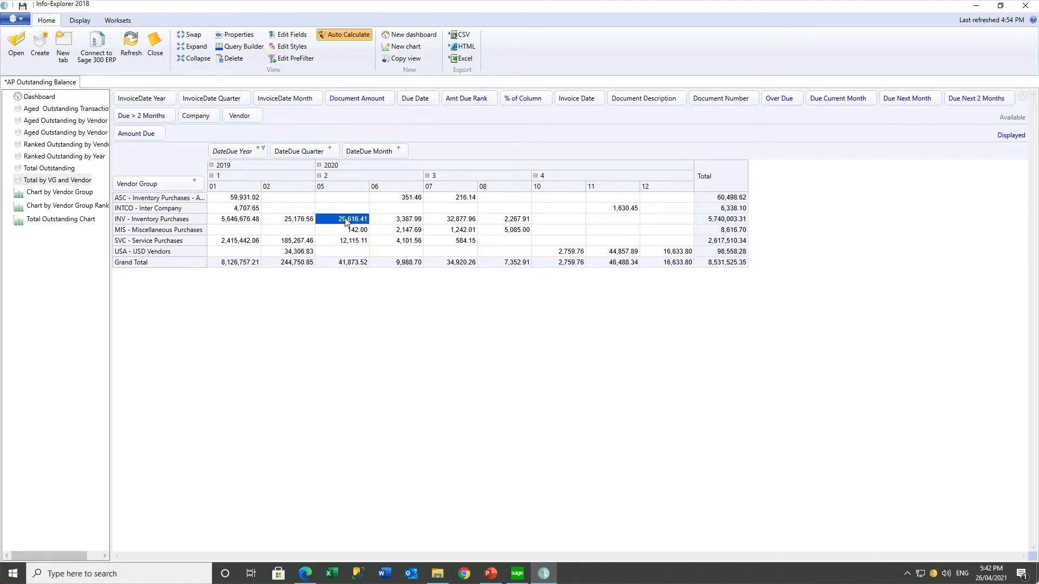
click(406, 223)
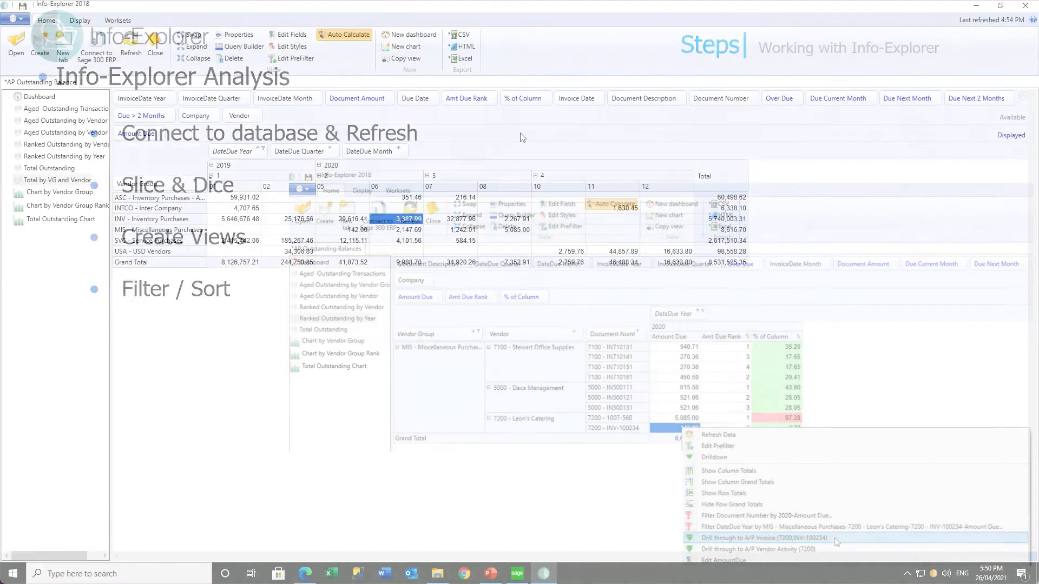
Remove DateDue Quarter and DateDue Month from the columns and add Vendor under Vendor Group in the rows
drag(311, 154, 309, 117)
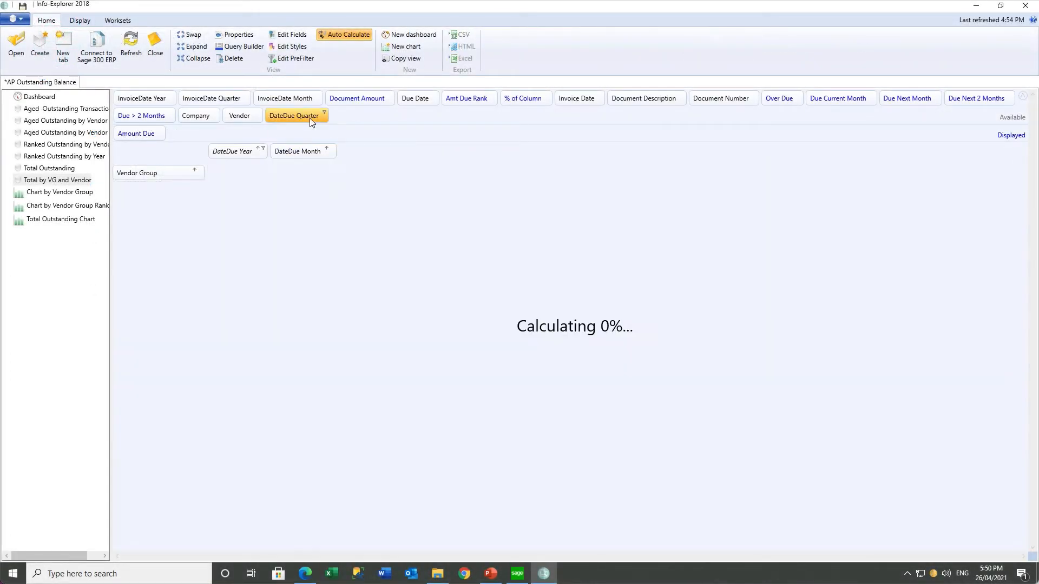
drag(308, 155, 359, 117)
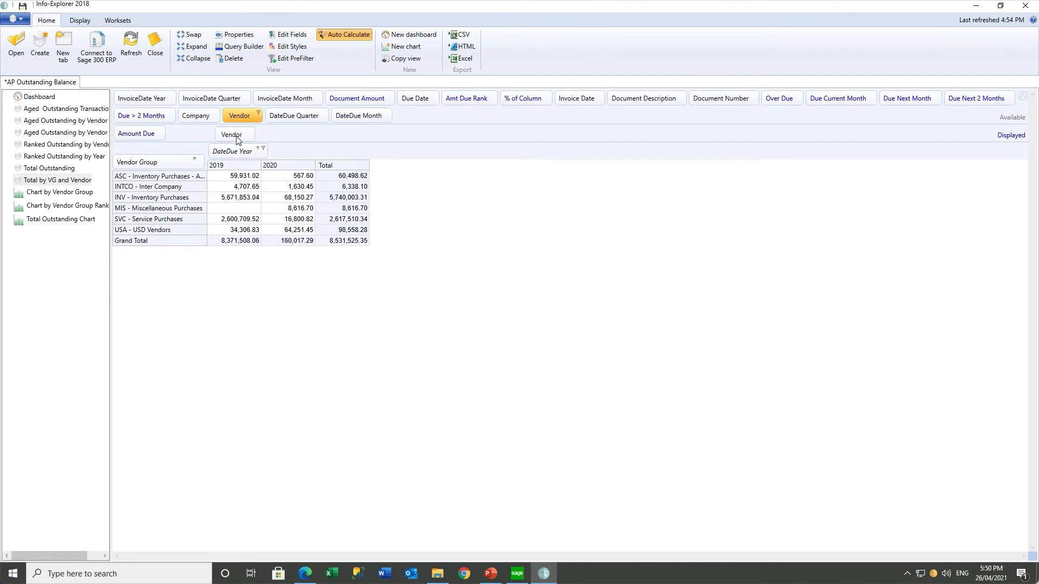
drag(236, 140, 180, 165)
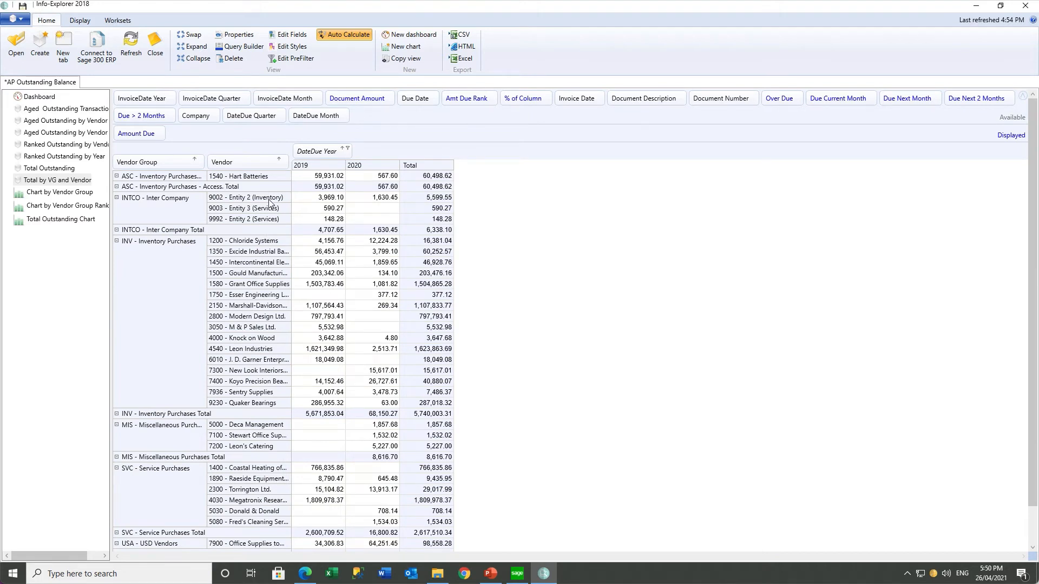
Sort vendors by their 2019 amounts, checking the ascending values 148.28, 590.27 and 3,969.10
right_click(310, 168)
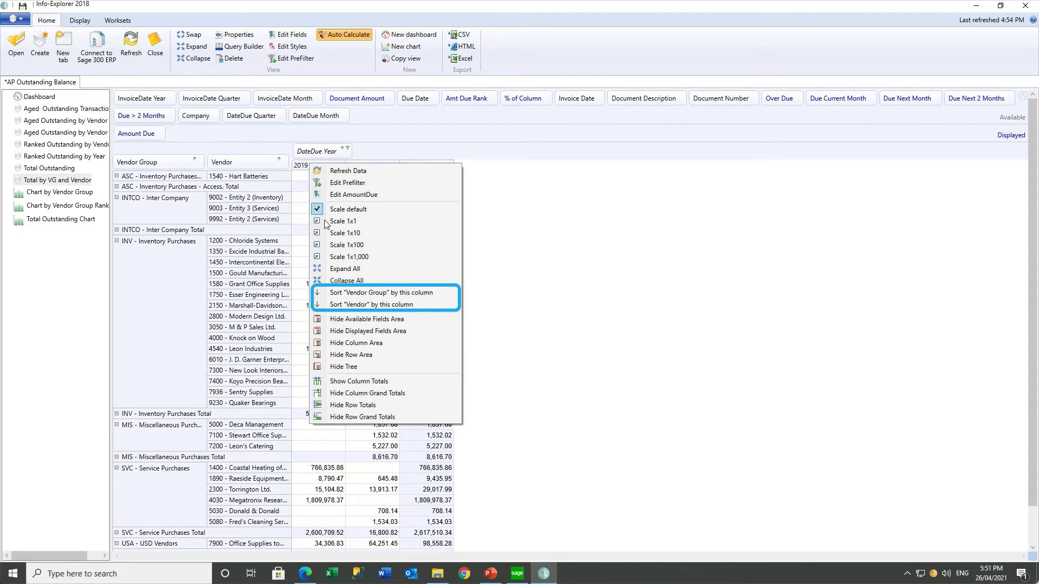
click(347, 305)
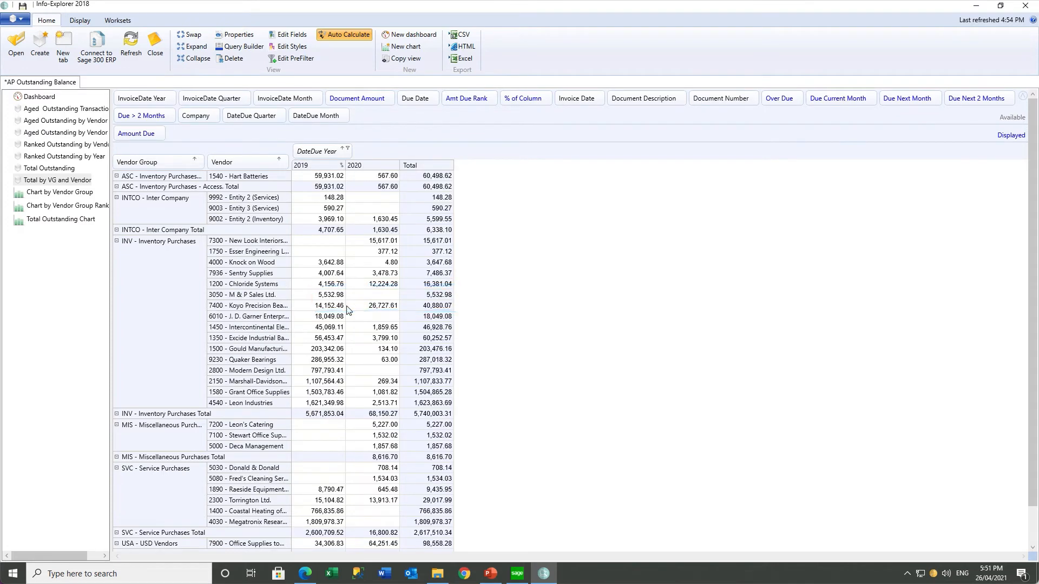
click(316, 198)
click(312, 211)
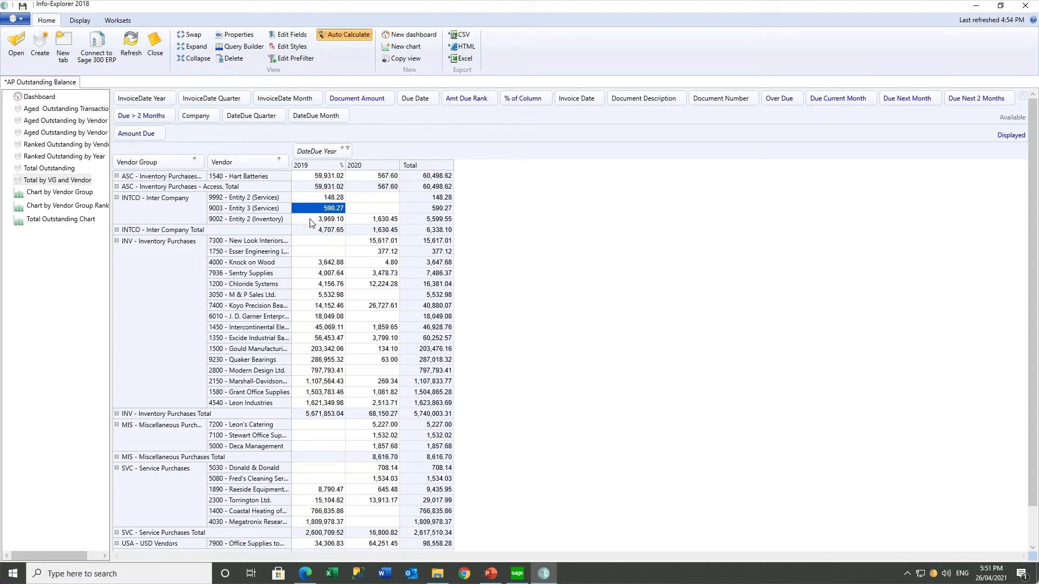
click(311, 221)
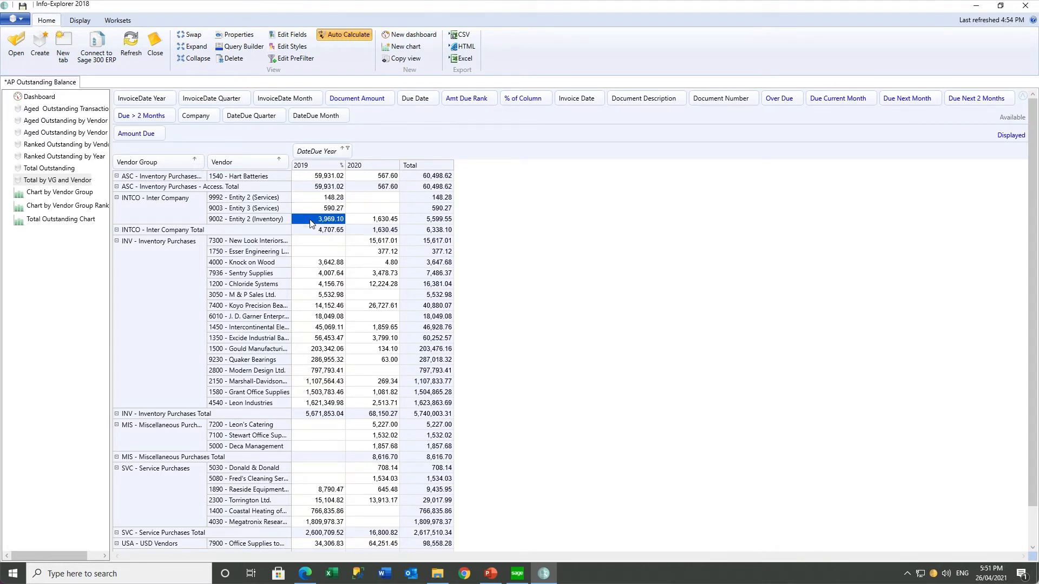
click(317, 403)
Try filtering Vendor Group to ASC and INTCO, then restore all vendor groups
click(199, 161)
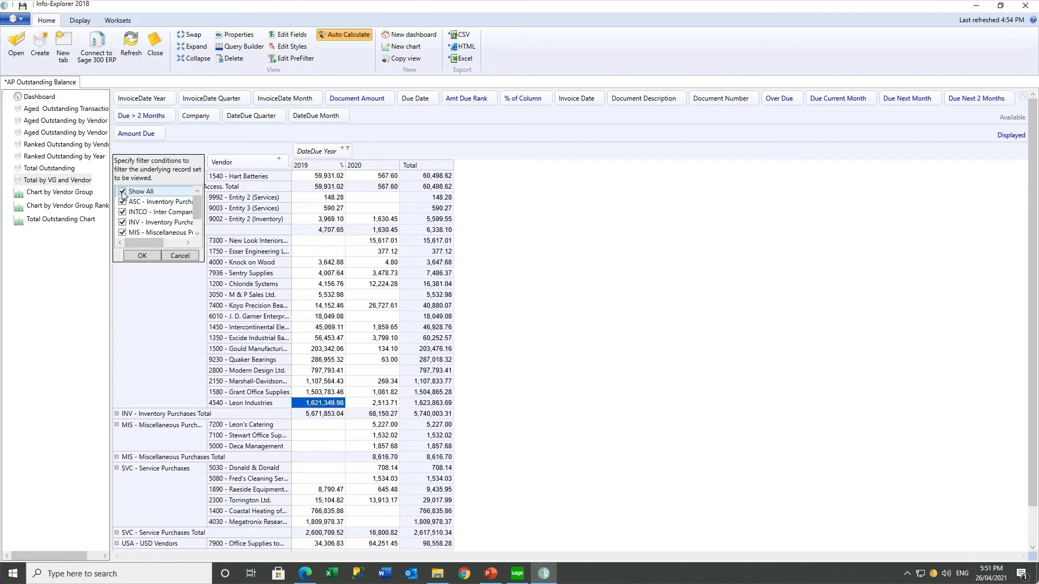
click(122, 191)
click(122, 212)
click(122, 202)
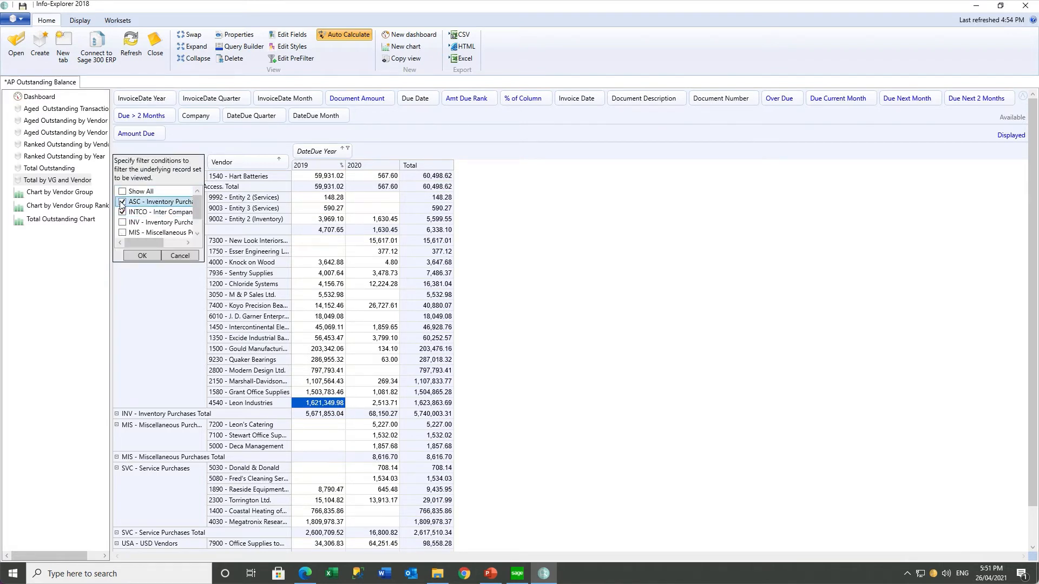
click(142, 255)
click(199, 160)
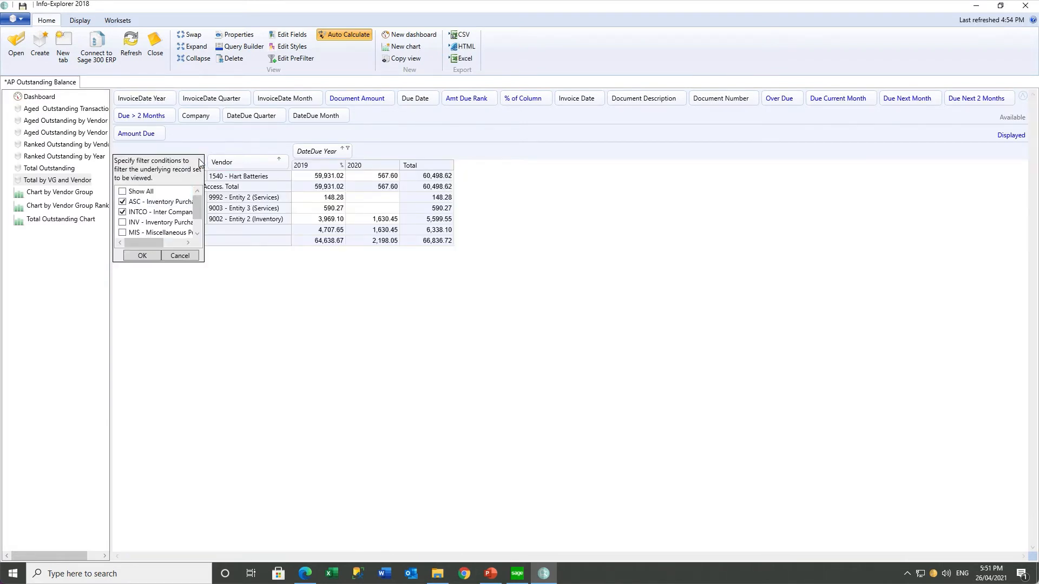
click(122, 191)
click(141, 255)
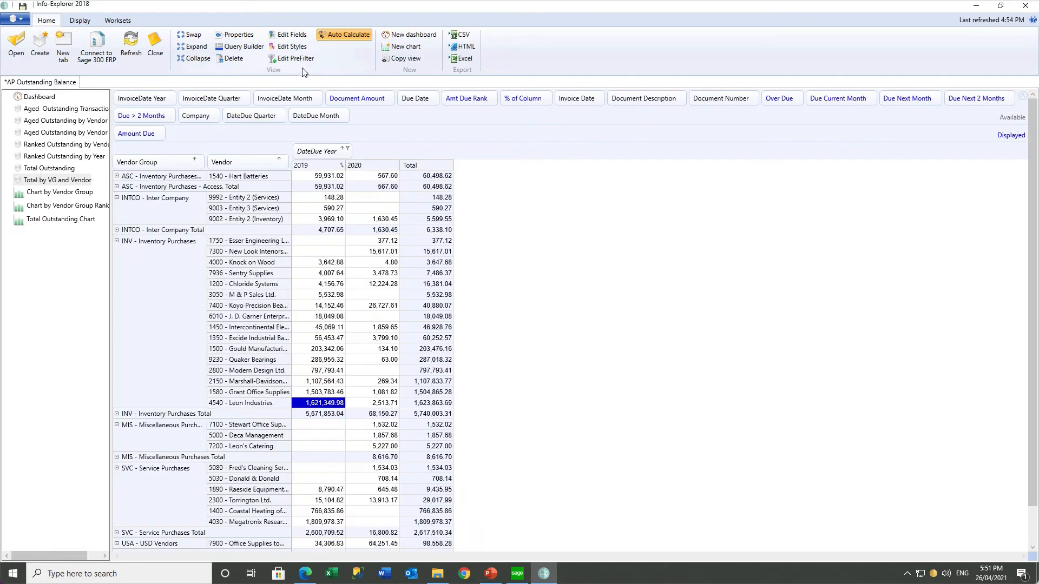
Create a Vendor Group equals INTCO - Inter Company prefilter and toggle it on and off
click(292, 58)
click(427, 111)
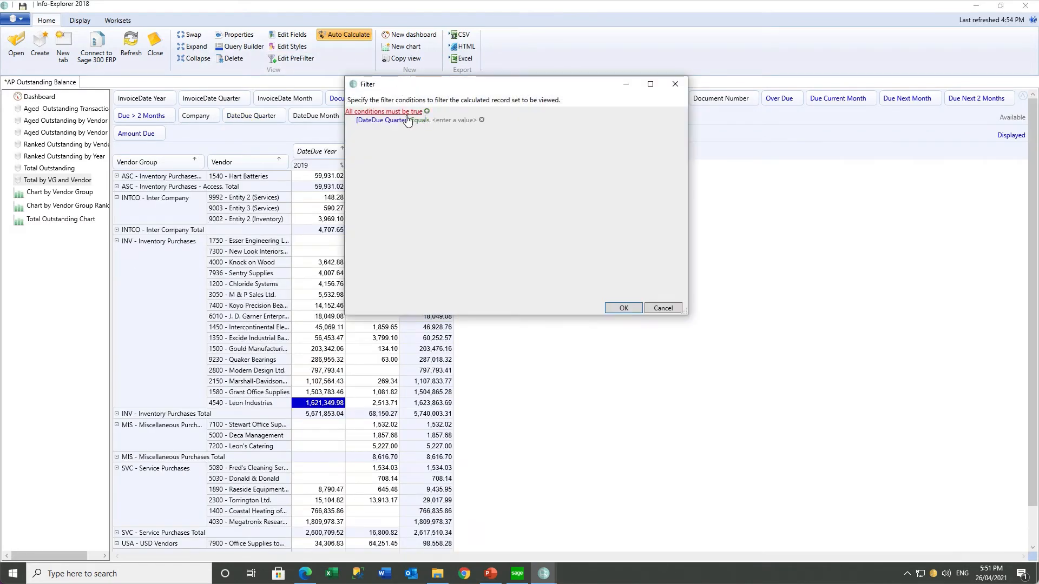
click(397, 122)
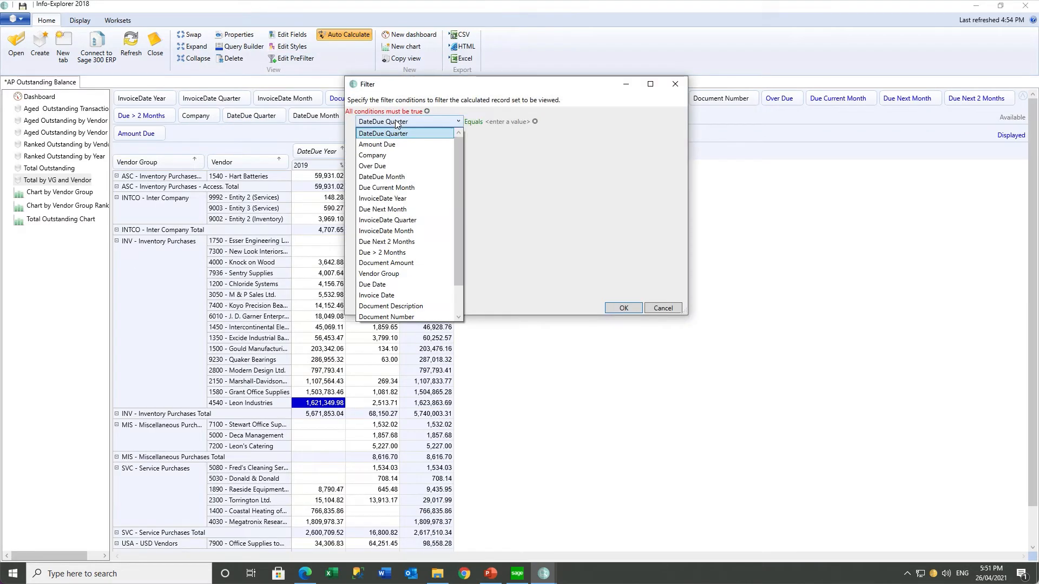
click(381, 274)
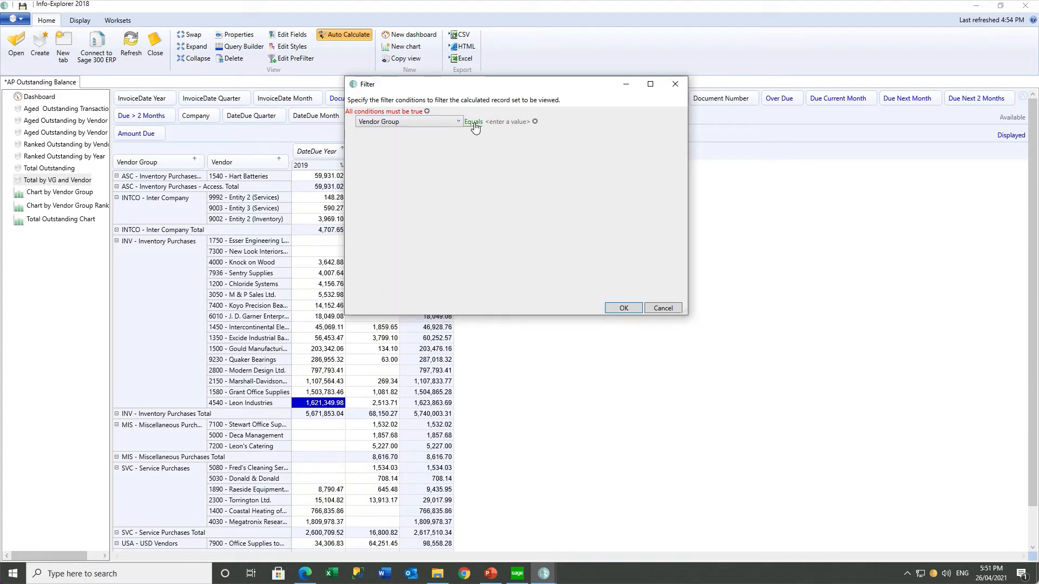
click(440, 122)
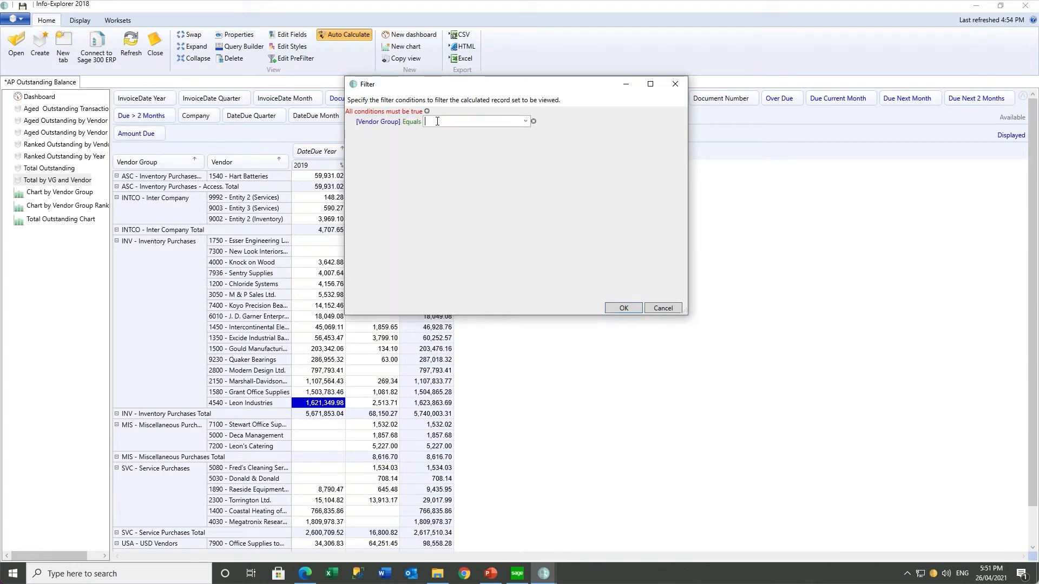
click(524, 121)
click(449, 142)
click(623, 308)
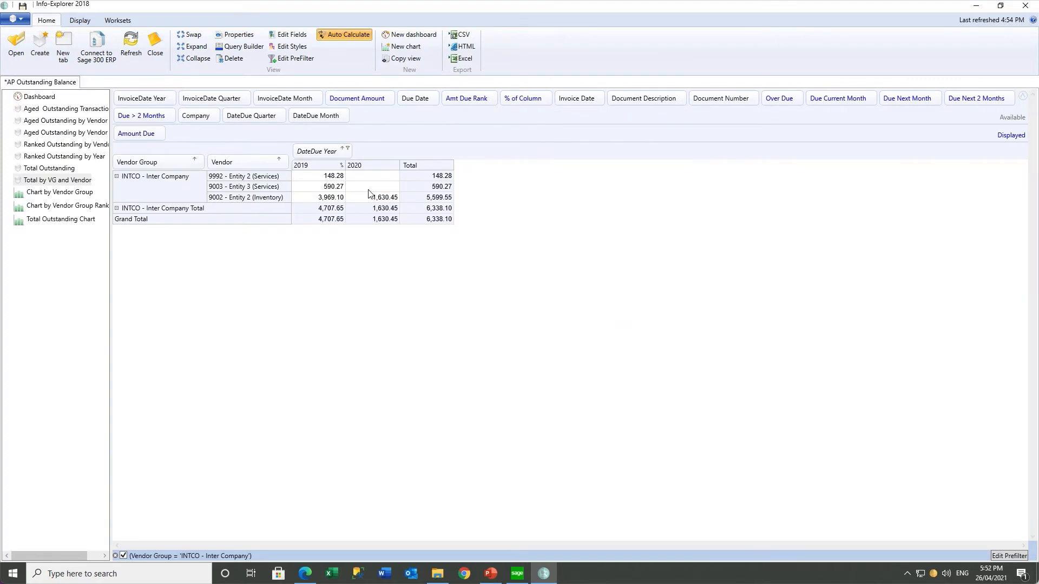
click(124, 556)
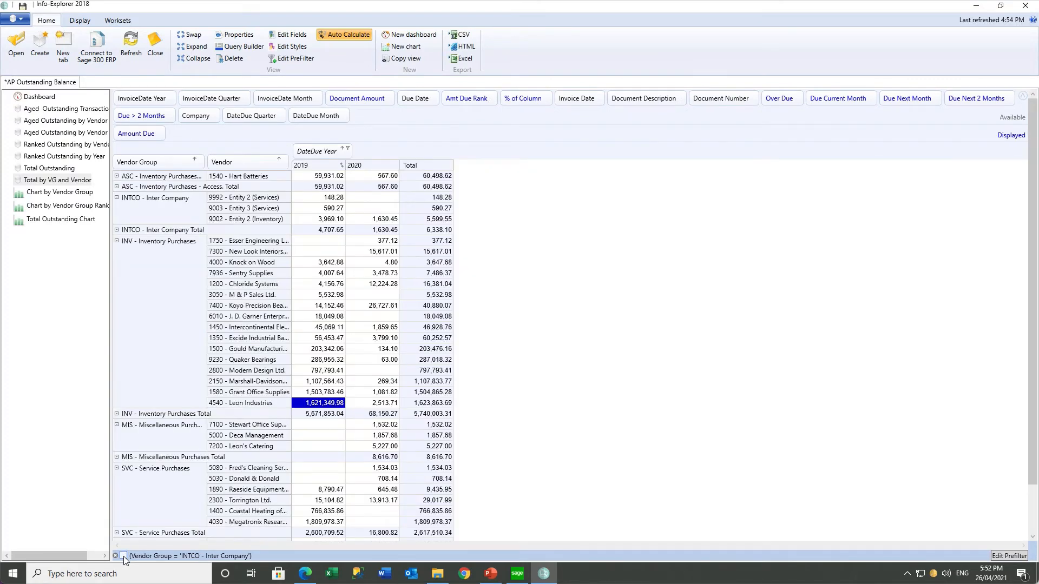
click(123, 556)
click(123, 555)
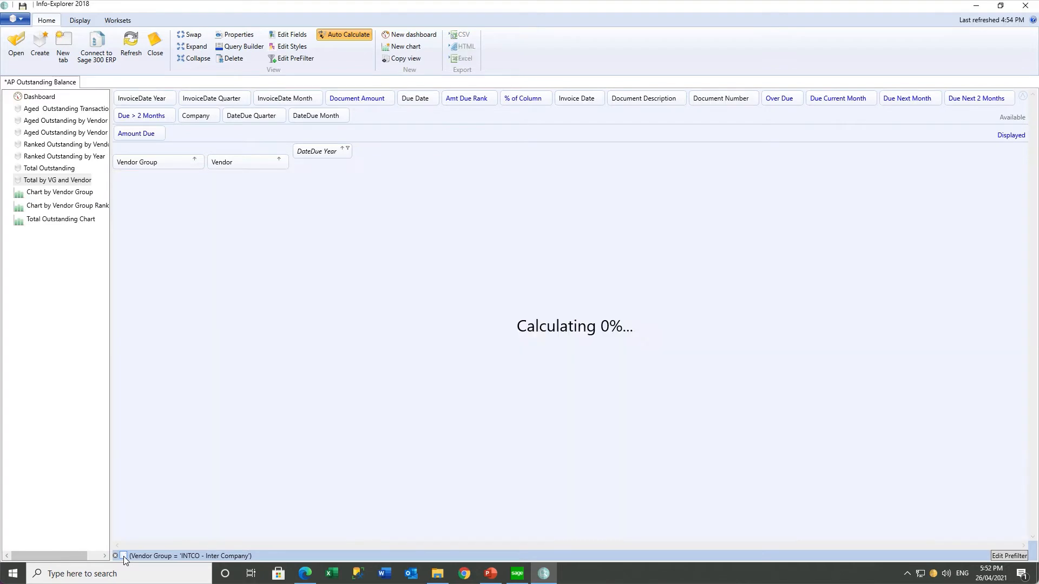
Change the prefilter to INV - Inventory Purchases, enable it, and sort vendors largest total first
click(1007, 556)
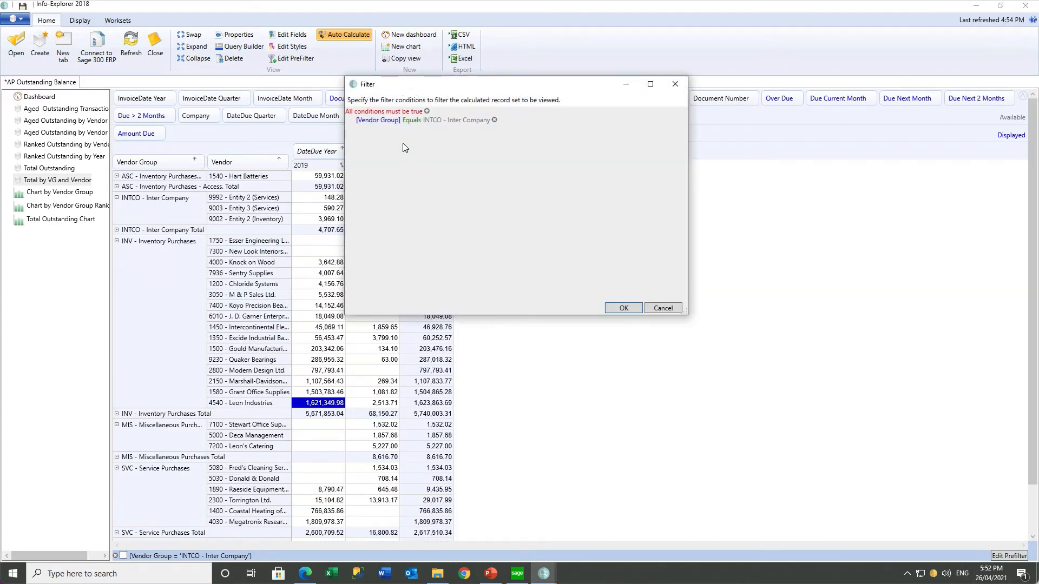
click(438, 121)
click(525, 122)
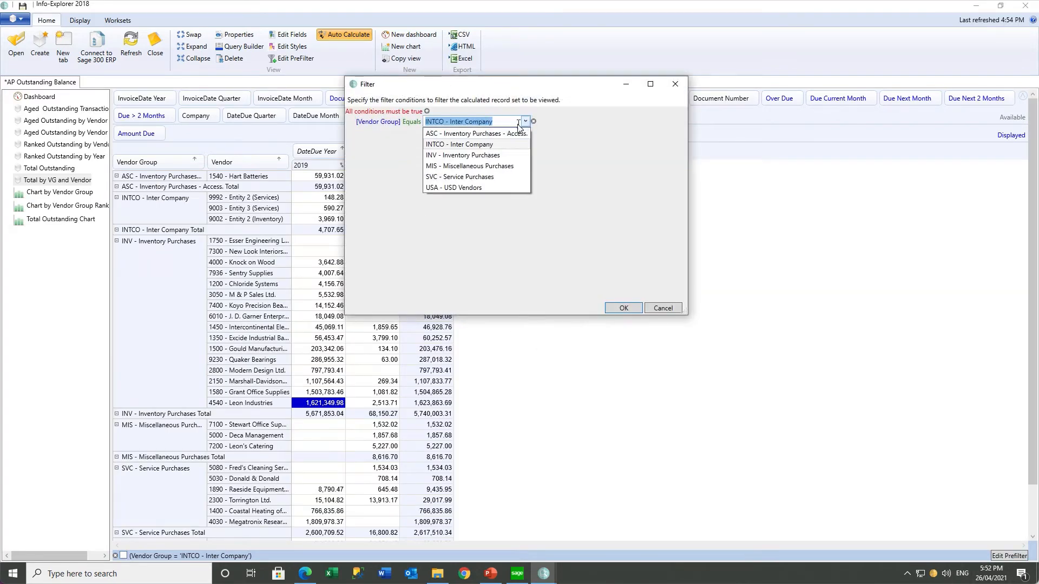
click(484, 162)
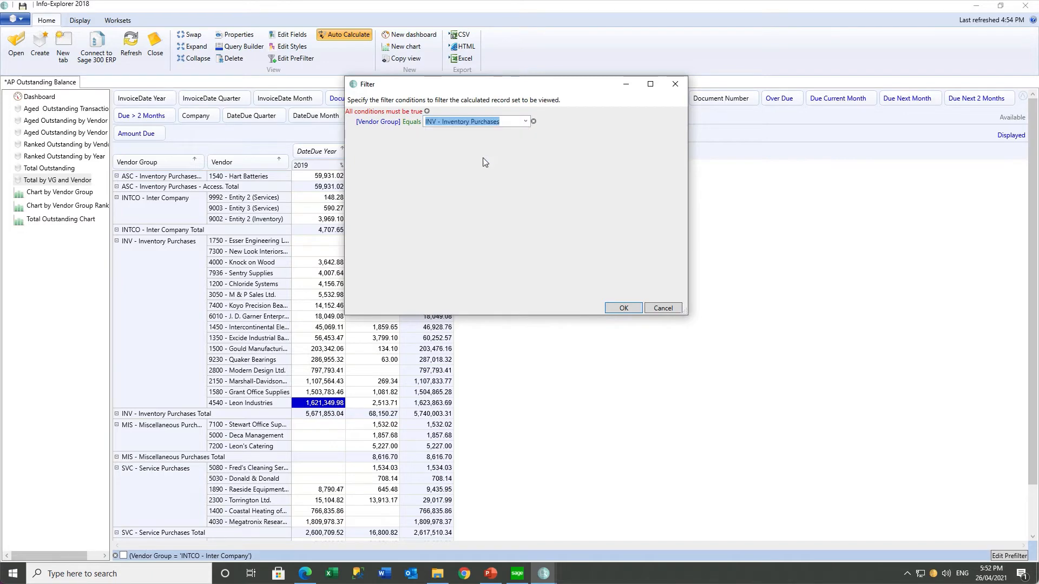
click(622, 308)
click(123, 556)
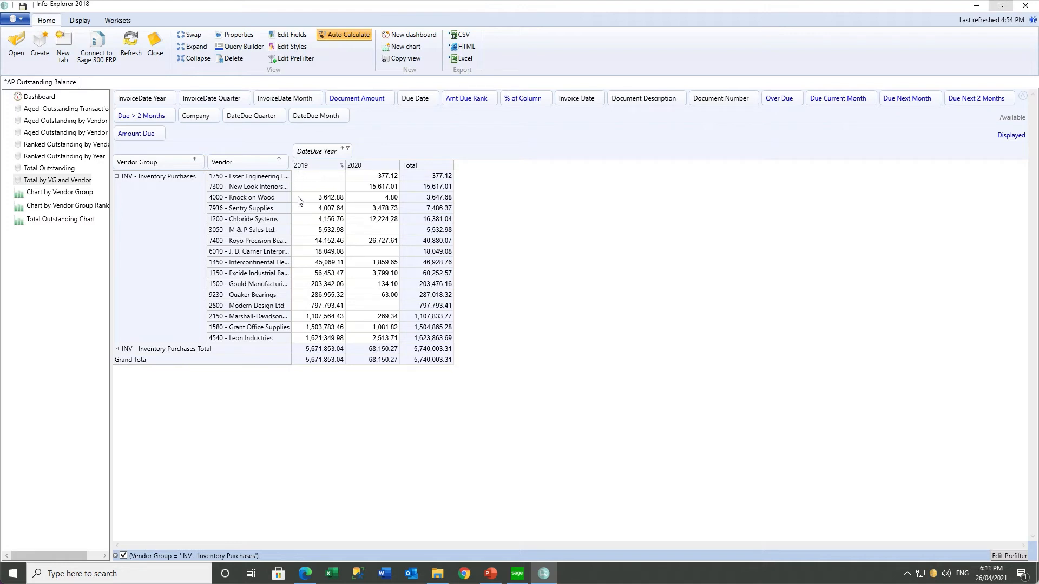
click(280, 161)
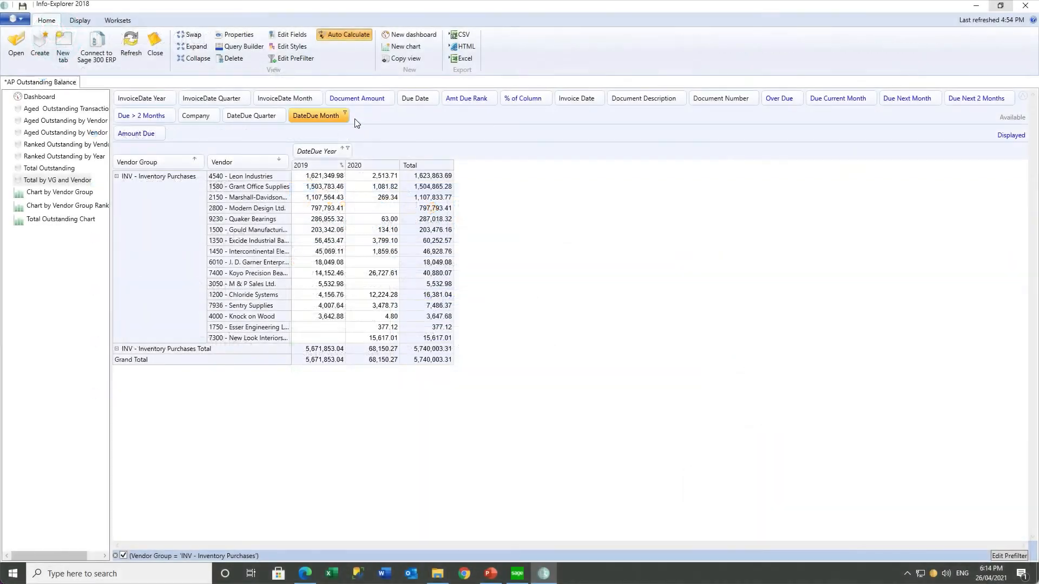
Create fact ADR, captioned Amount Due Rank, as a descending rank of Amount Due, and save it
click(292, 35)
click(103, 351)
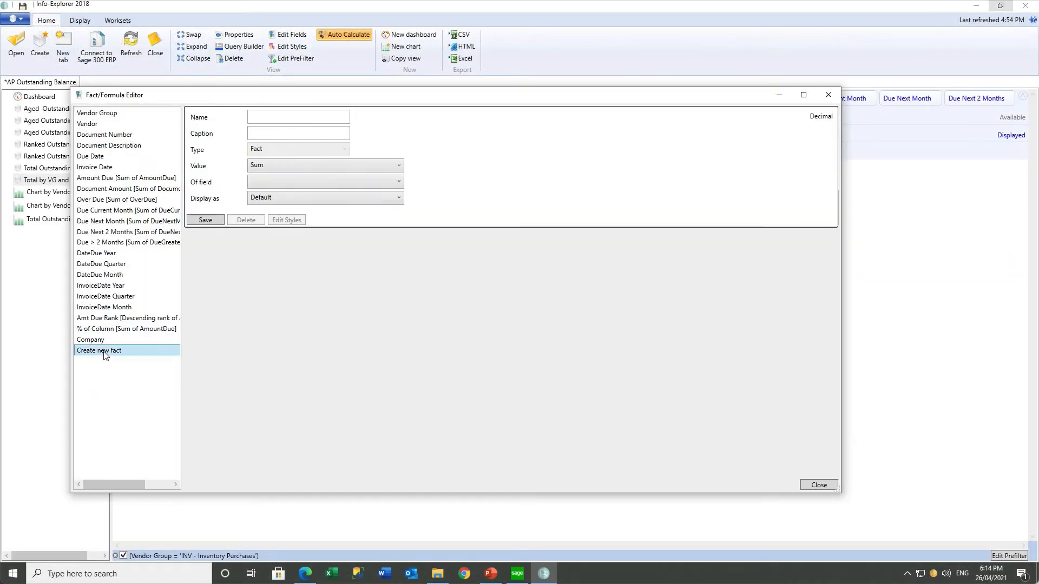
click(267, 119)
text(ADR)
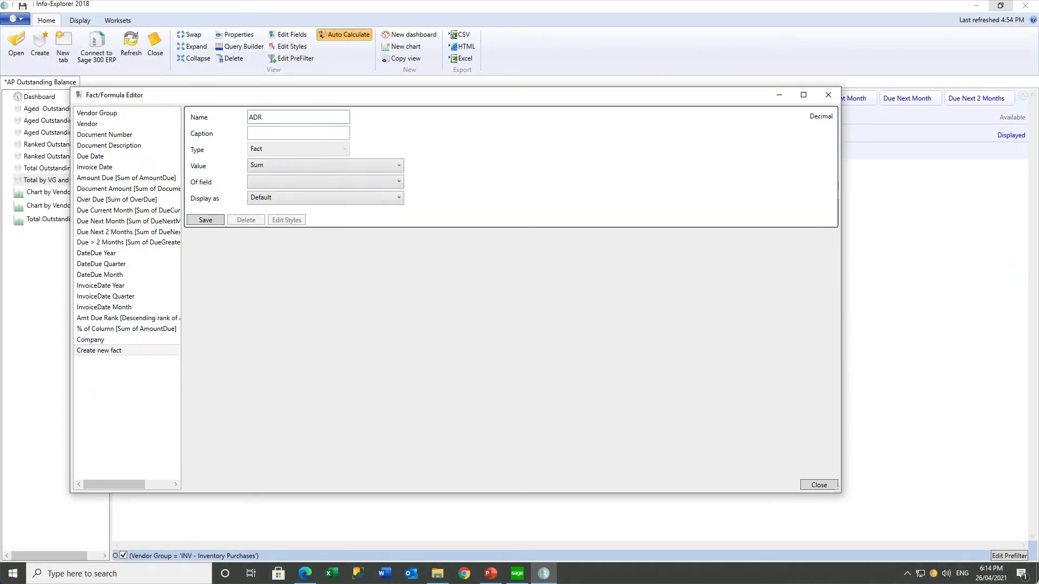
key(Tab)
text(Amount Due Rank)
click(399, 168)
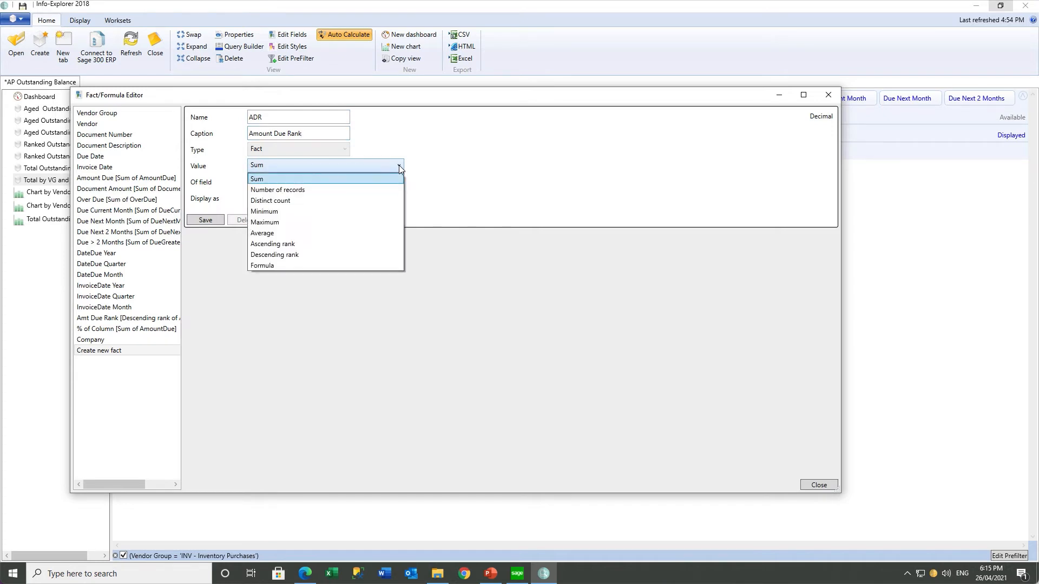
click(281, 252)
click(279, 183)
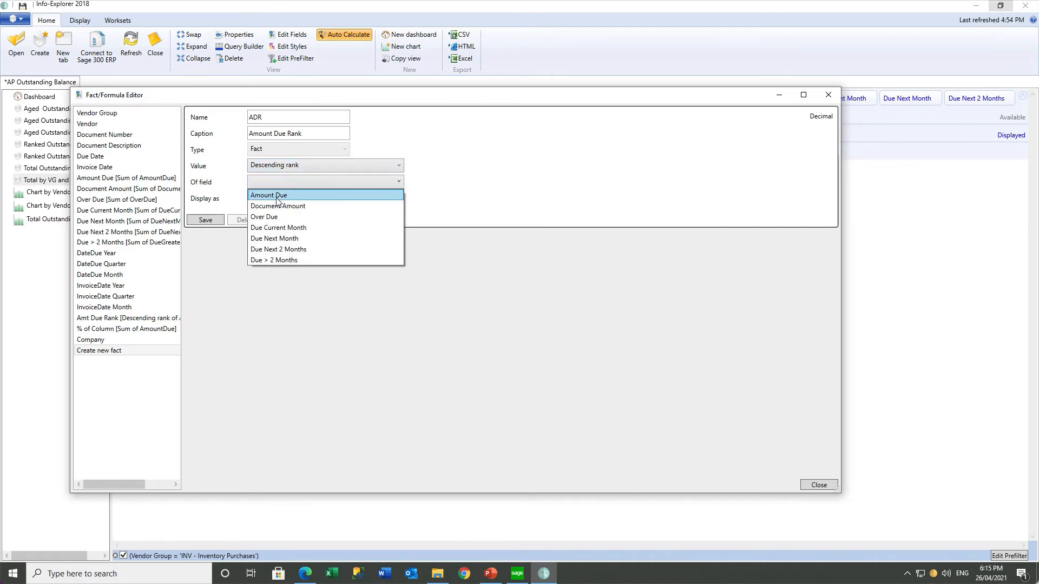
click(276, 195)
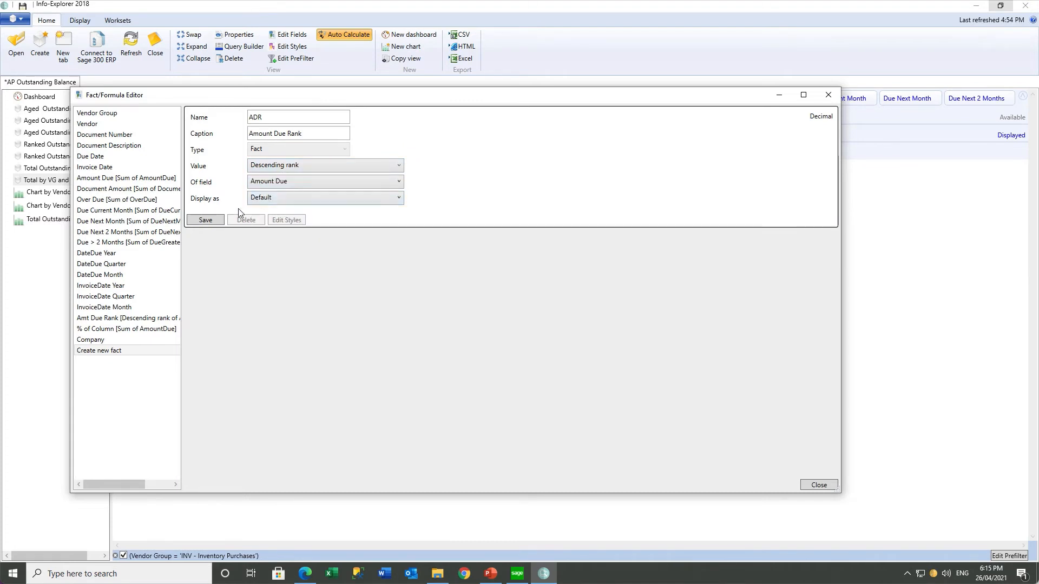
click(210, 222)
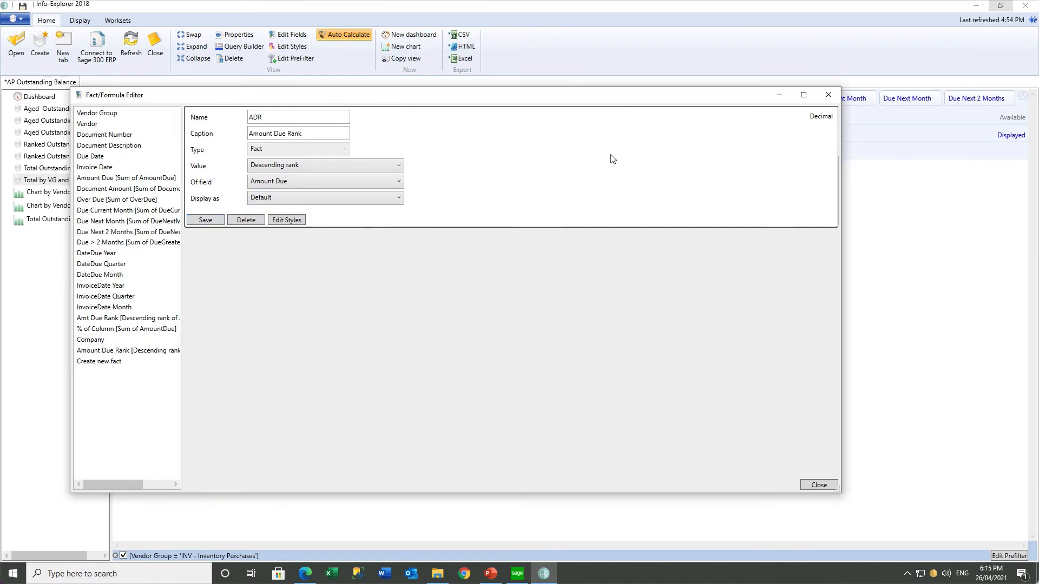
click(829, 96)
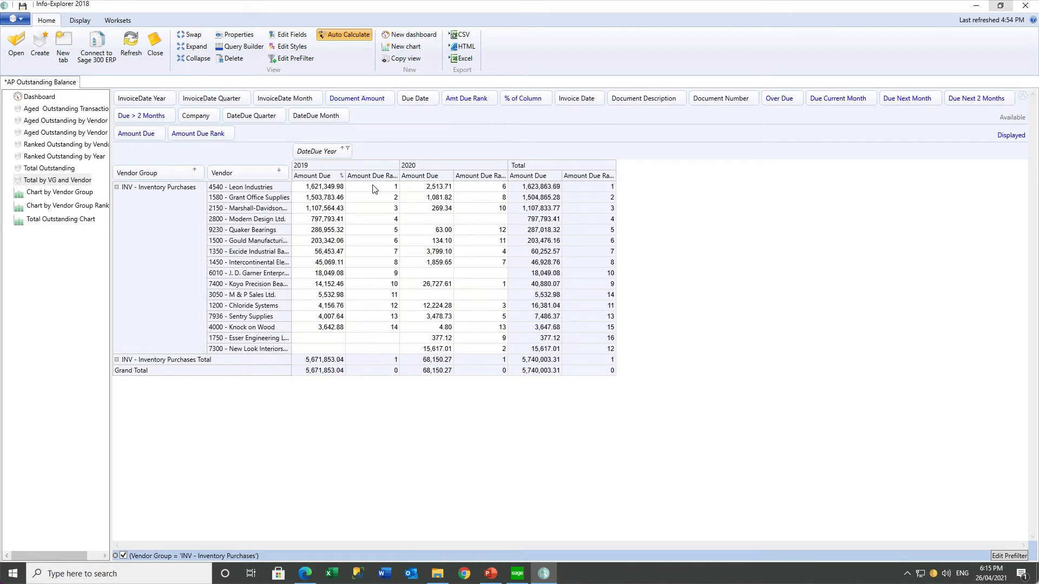
Compare Leon Industries' Amount Due Ranks: 1 in 2019, 6 in 2020, 1 in Total
drag(367, 338, 366, 346)
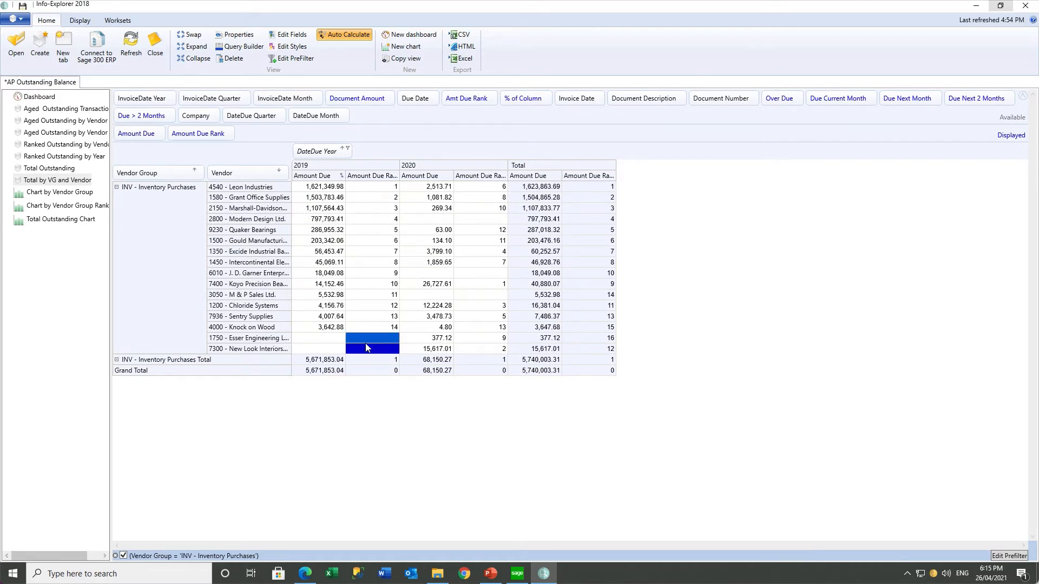
click(322, 188)
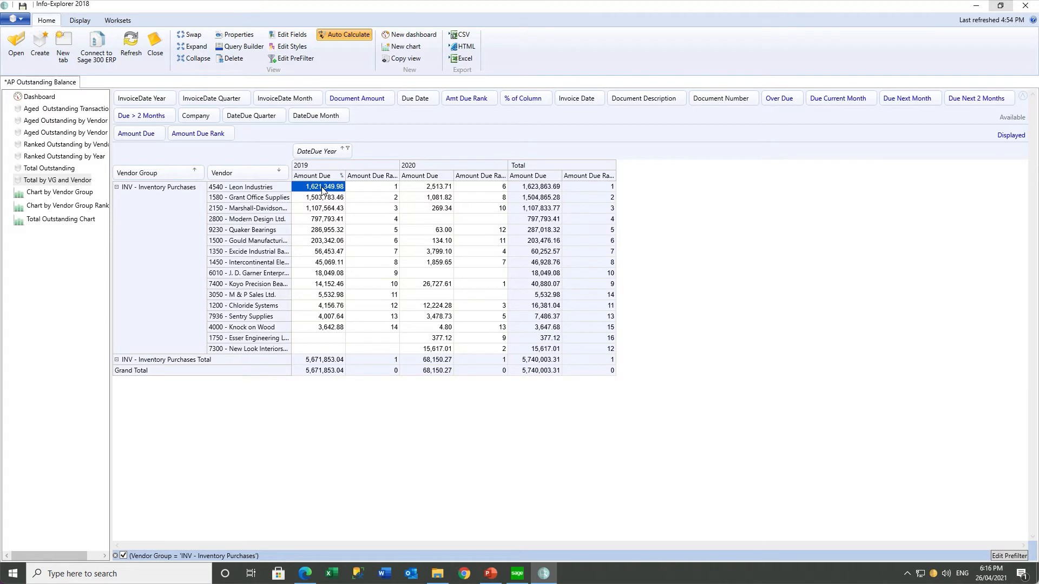
click(488, 188)
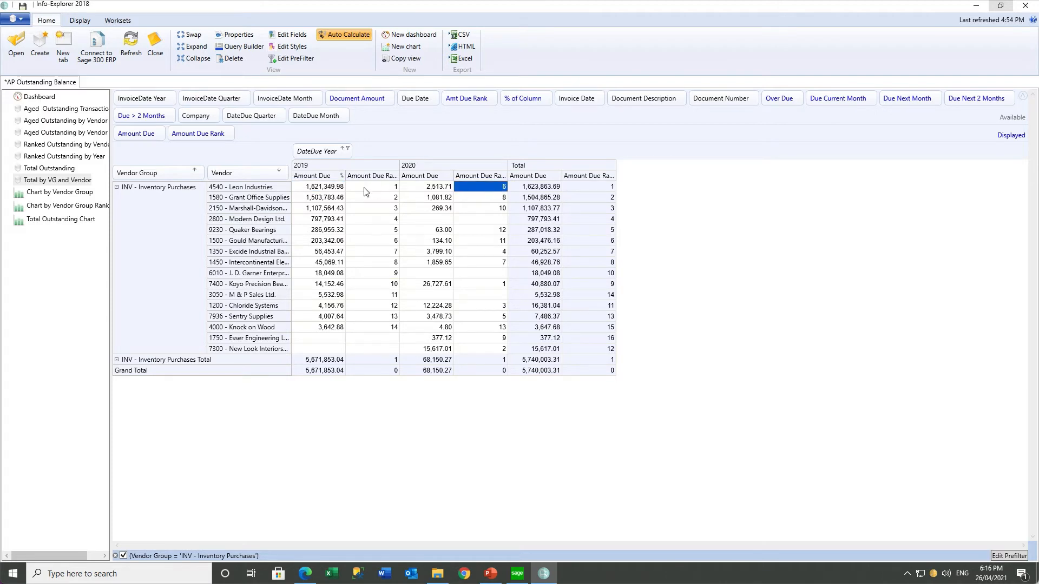
click(366, 190)
click(483, 188)
click(598, 189)
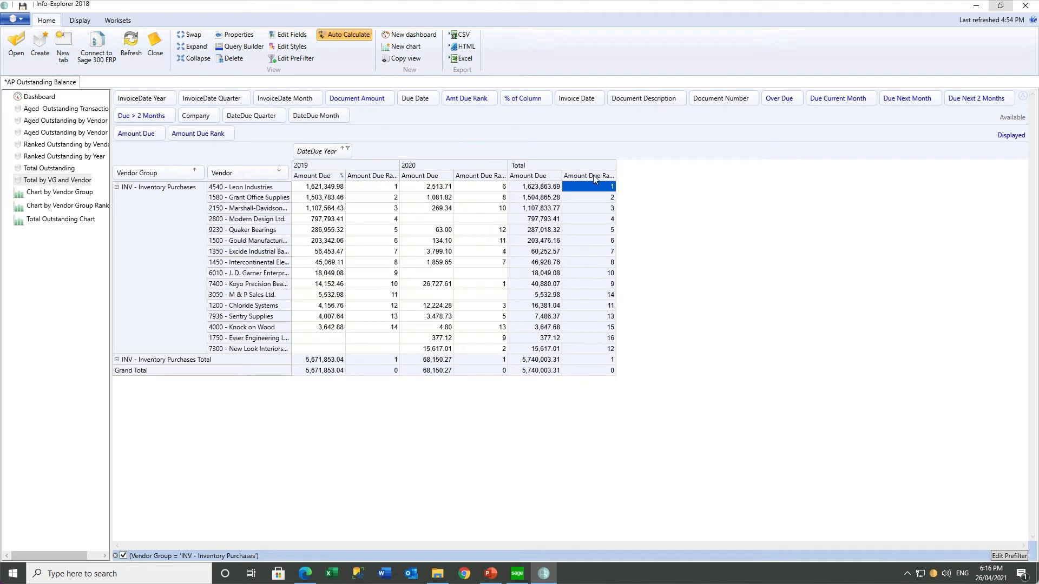
Sort vendors by Total Amount Due Rank, then reverse so Leon Industries at rank 1 leads
right_click(593, 175)
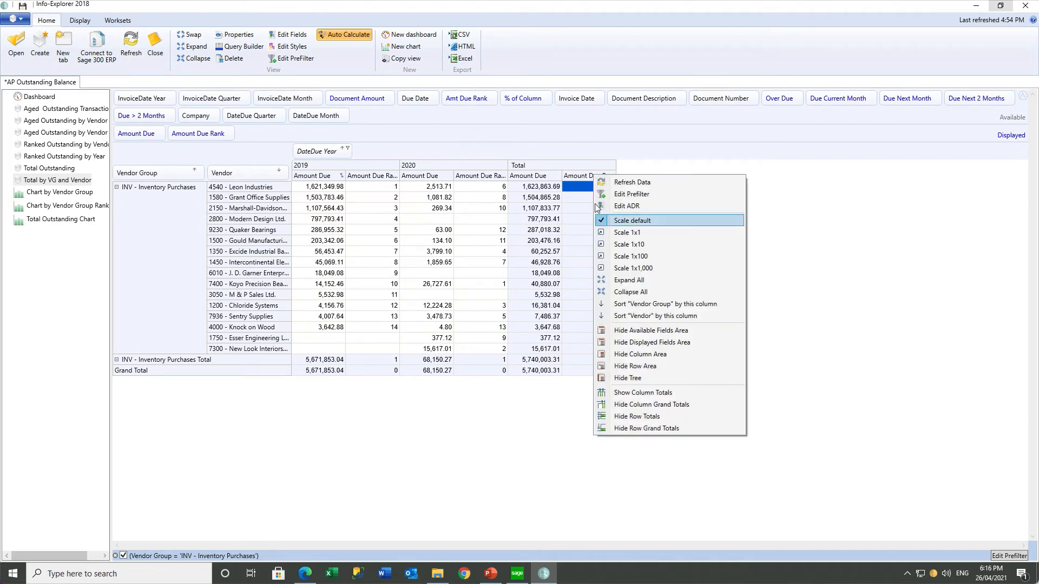
click(639, 317)
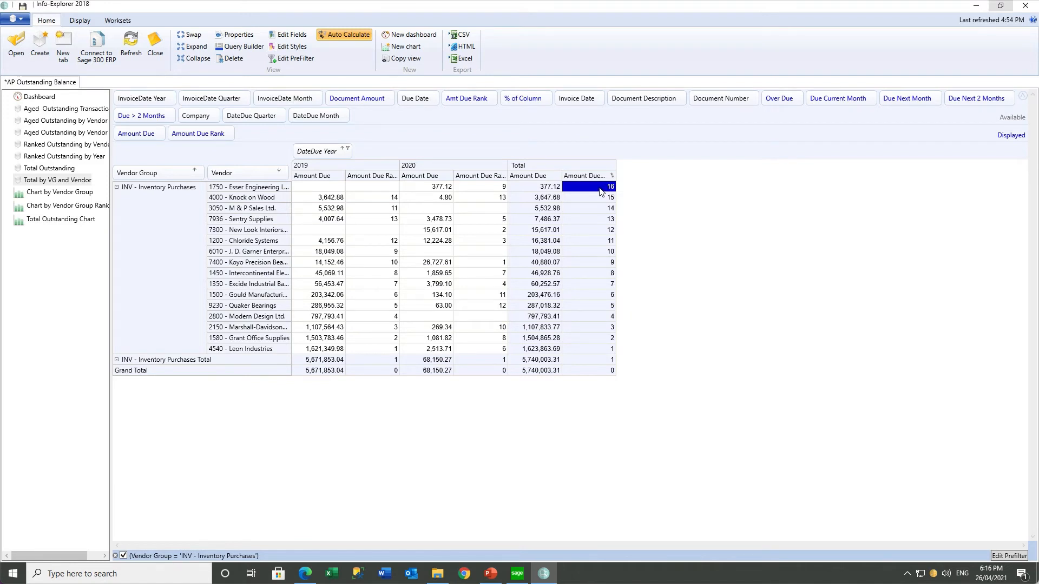
click(598, 349)
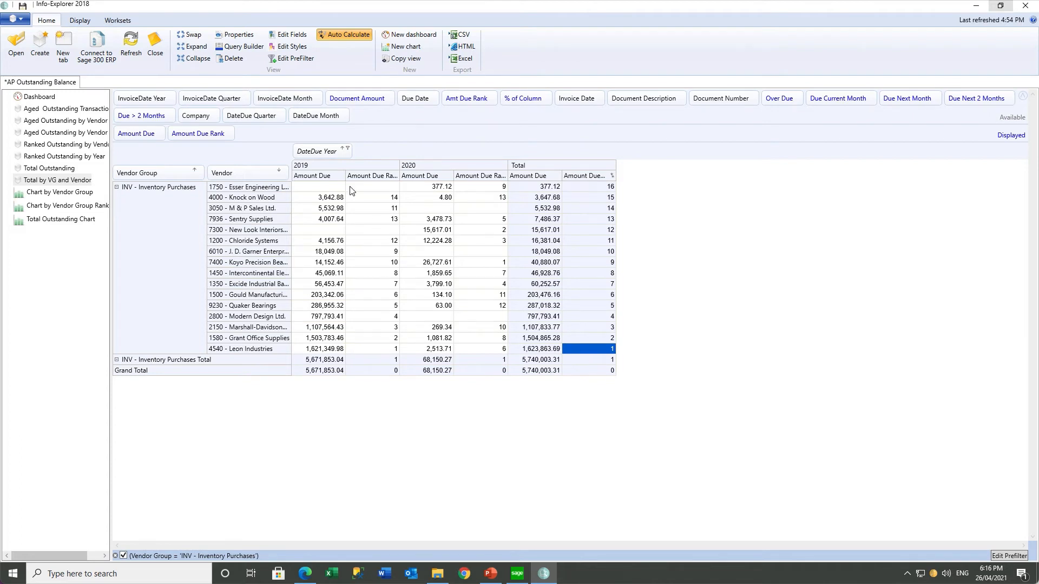
click(280, 172)
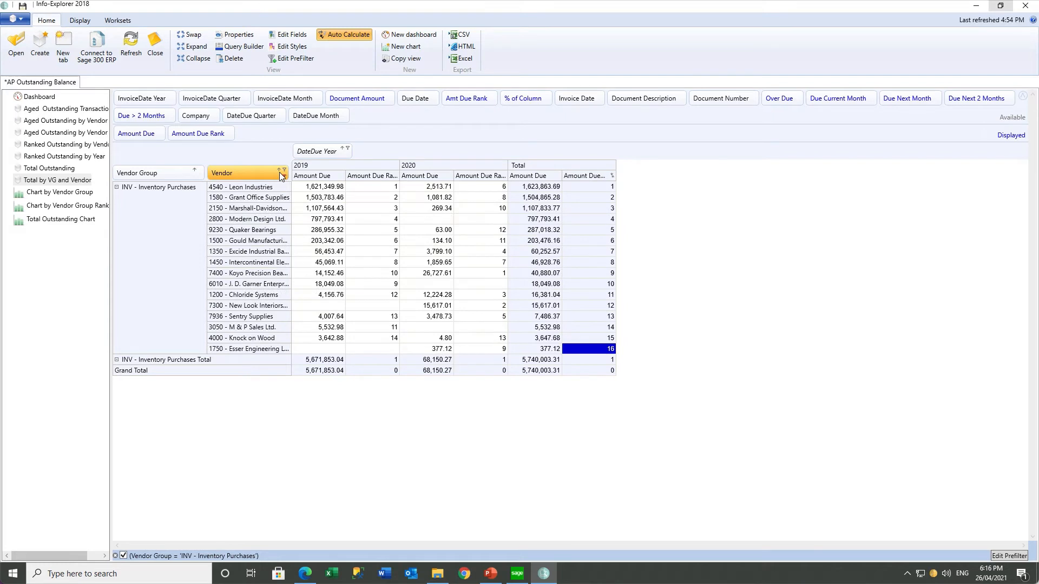
click(578, 188)
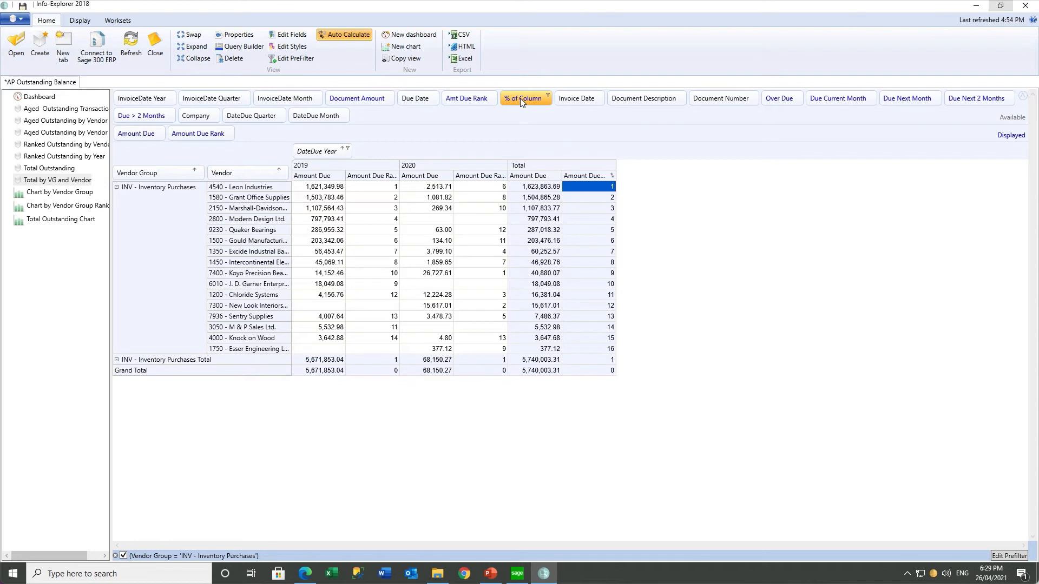
Add the % of Column fact (Leon Industries 28.59 in 2019) and turn off the INV-only prefilter
drag(520, 99, 265, 135)
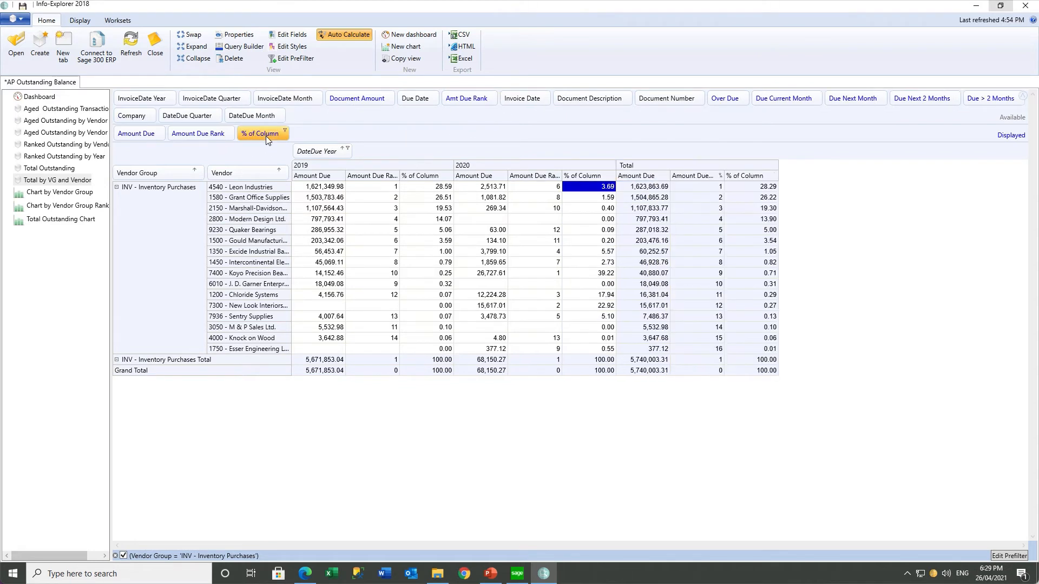
click(426, 191)
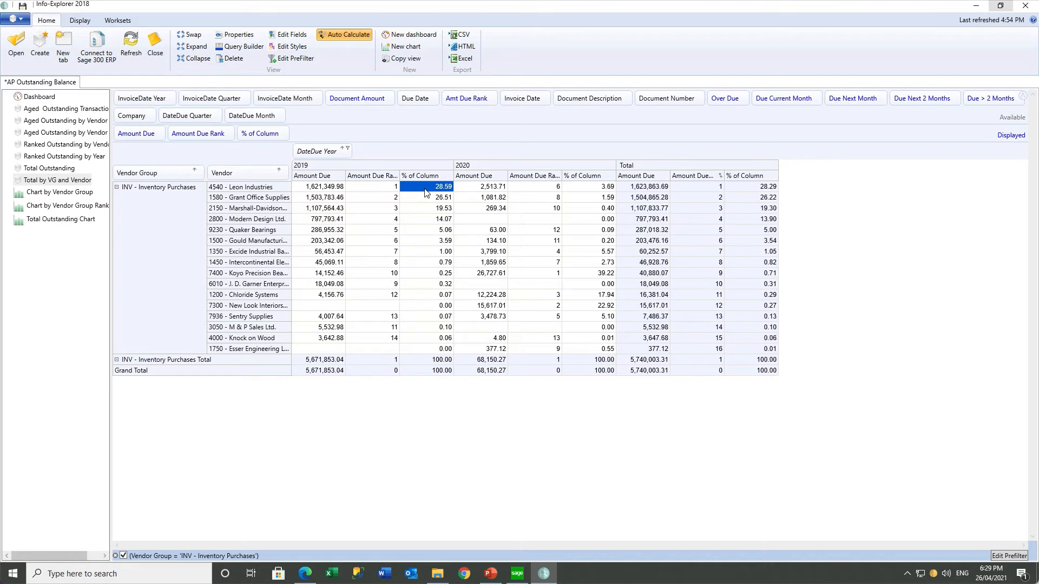
click(423, 244)
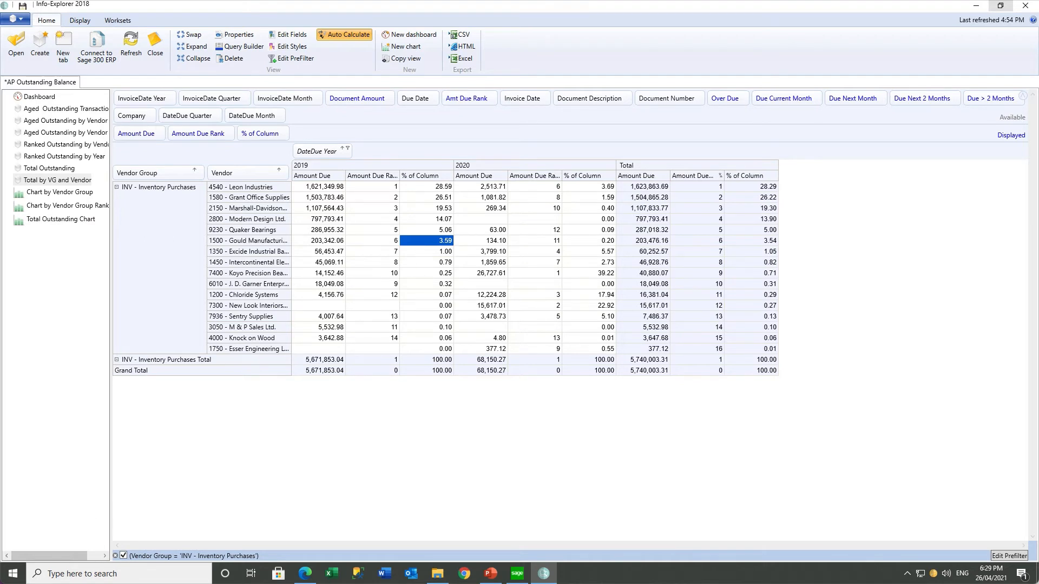
click(123, 556)
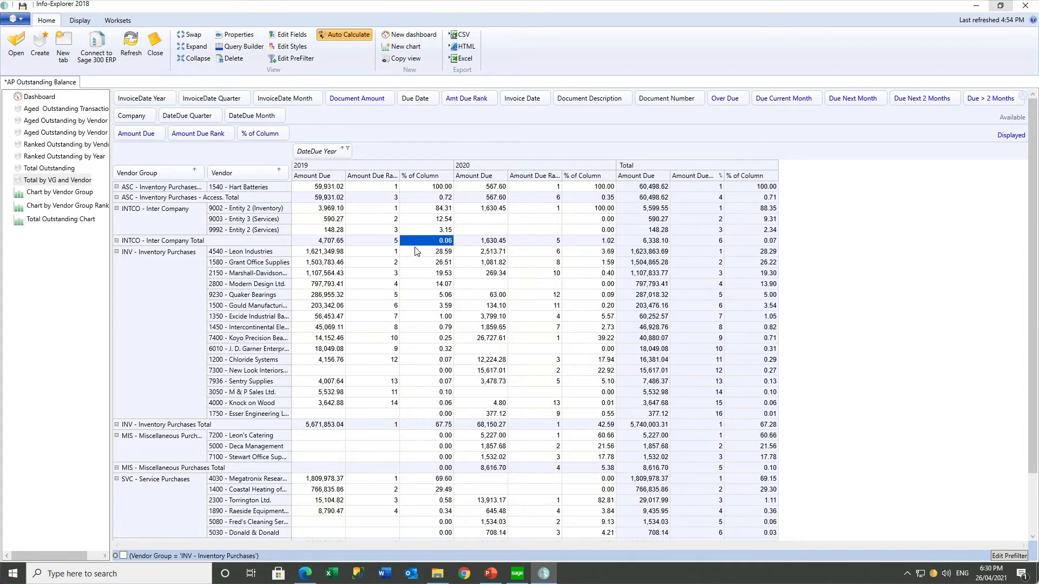
Collapse the table to vendor-group totals (INV at 67.75% for 2019) and expand INTCO - Inter Company
click(411, 427)
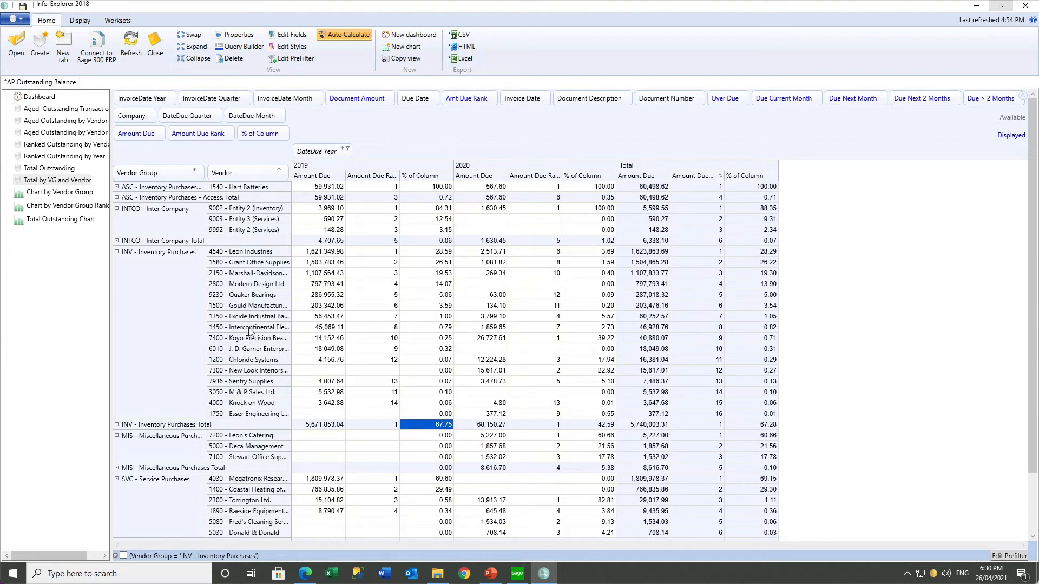
click(192, 58)
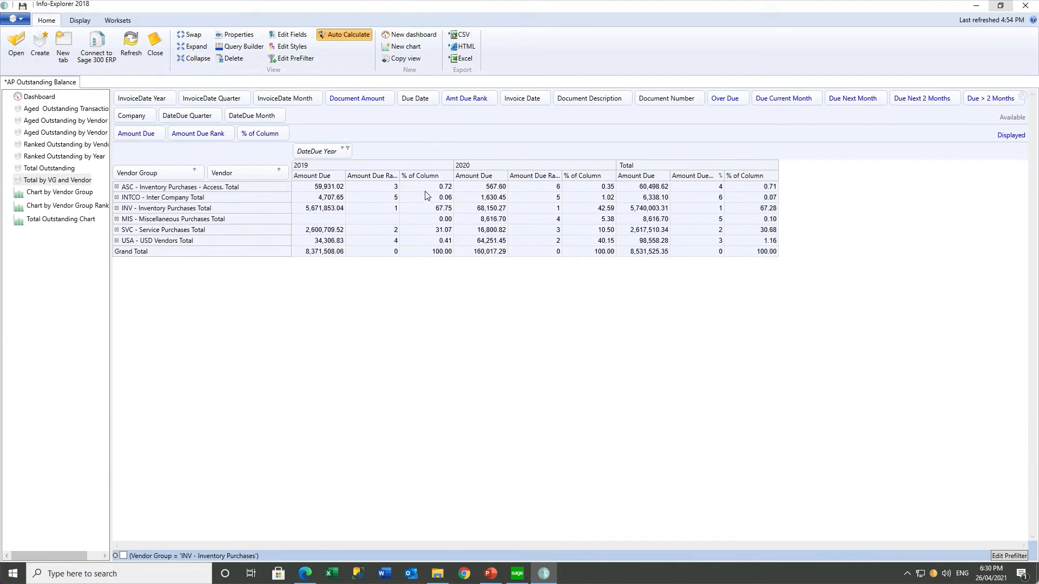
click(117, 198)
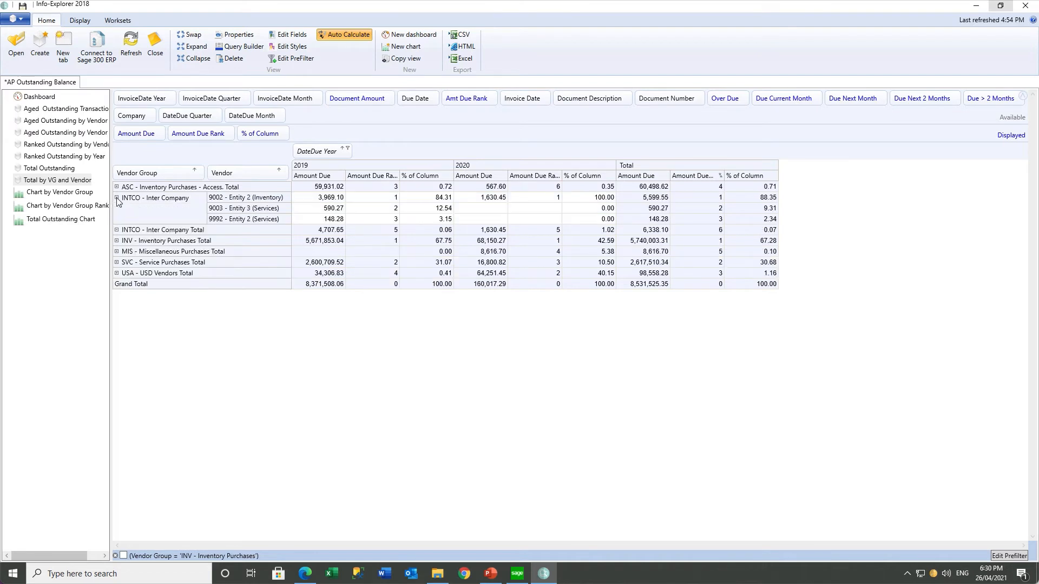
Collapse INTCO back to its total and expand INV - Inventory Purchases to show its vendors
click(117, 229)
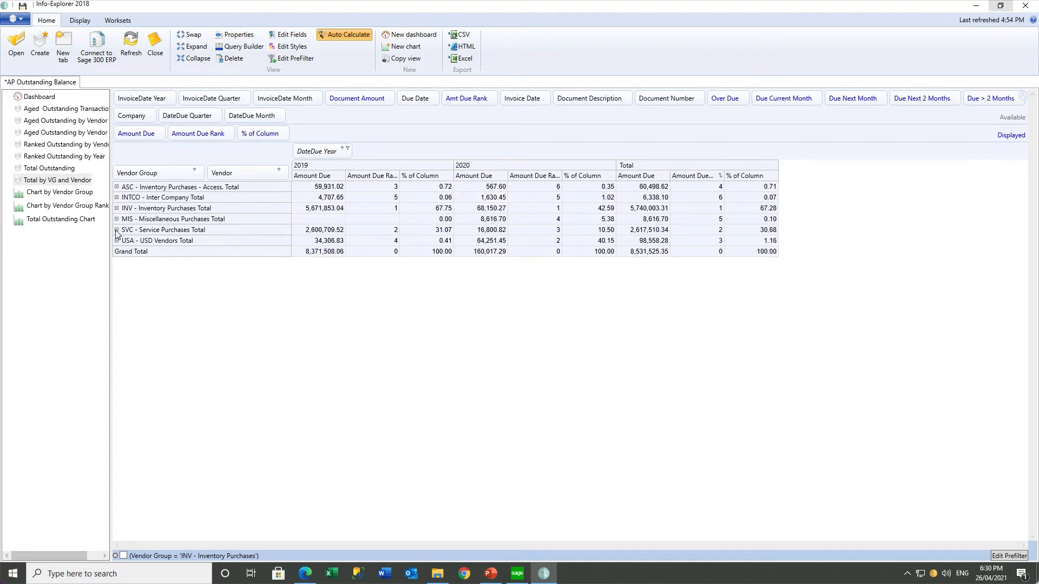
click(117, 209)
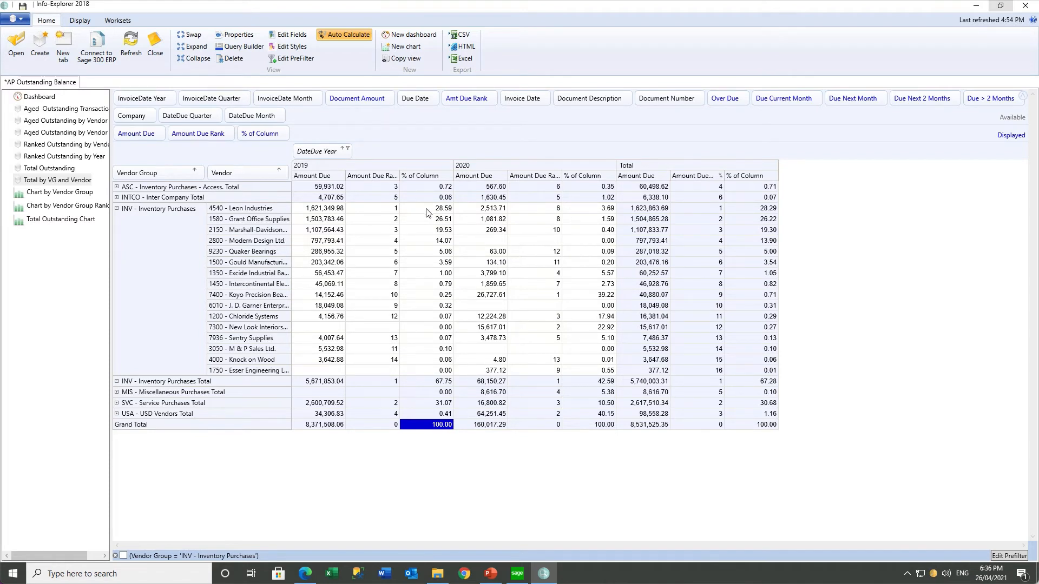
For the % of Column fact, create and save a 'Red' style with a pale pink background
click(288, 34)
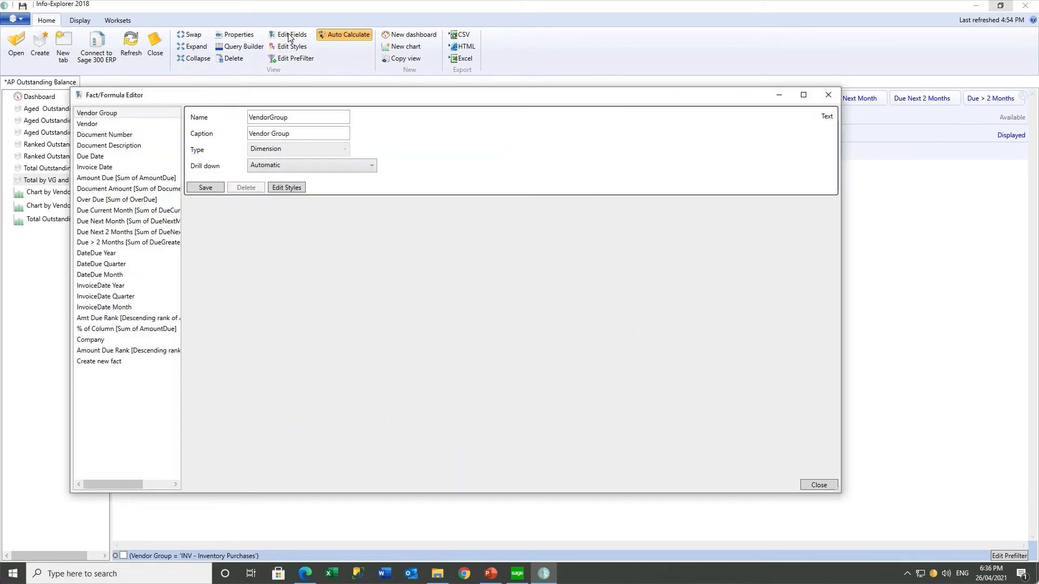
click(122, 329)
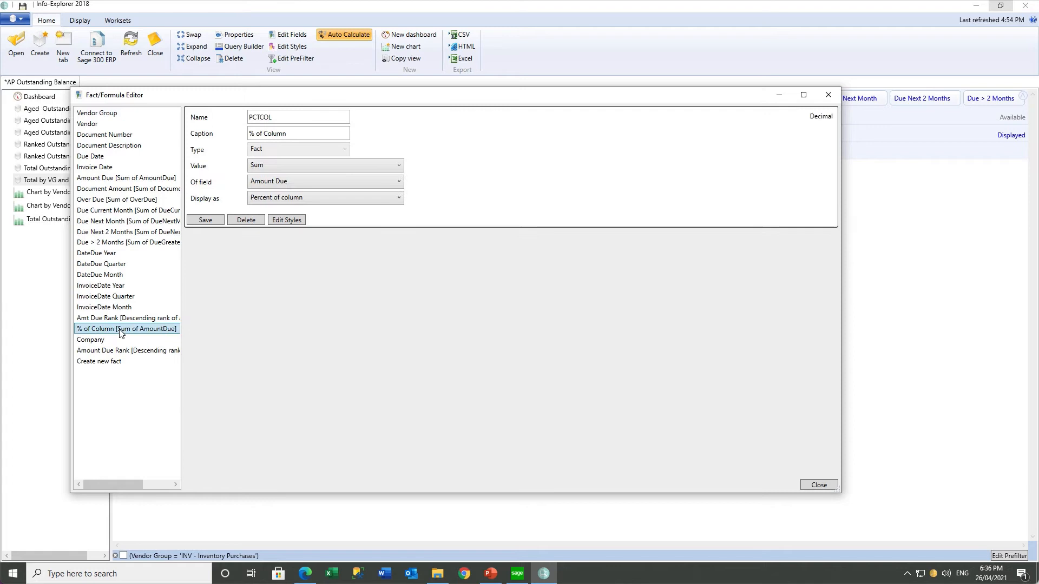
click(289, 220)
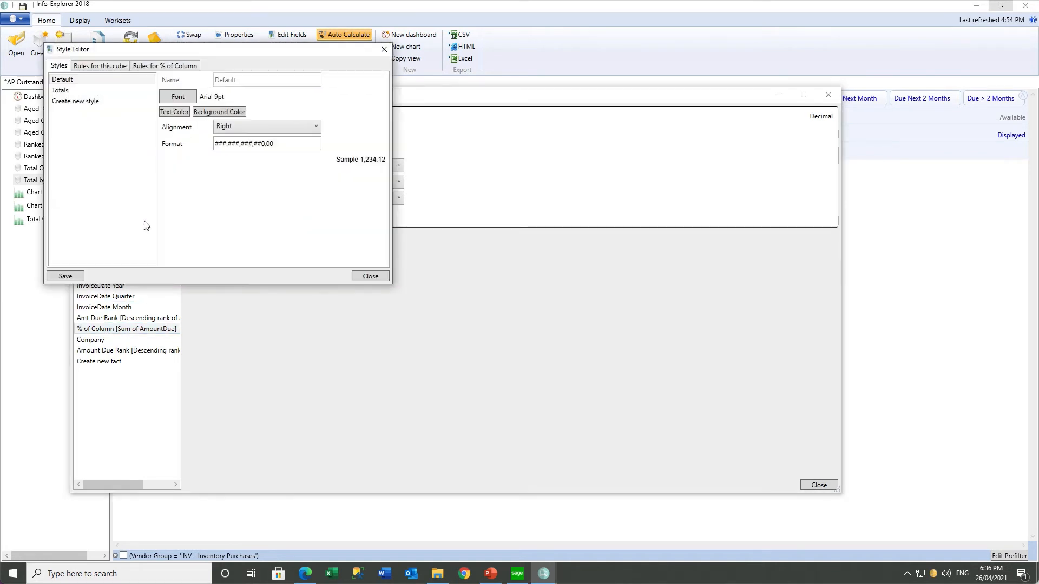
click(89, 101)
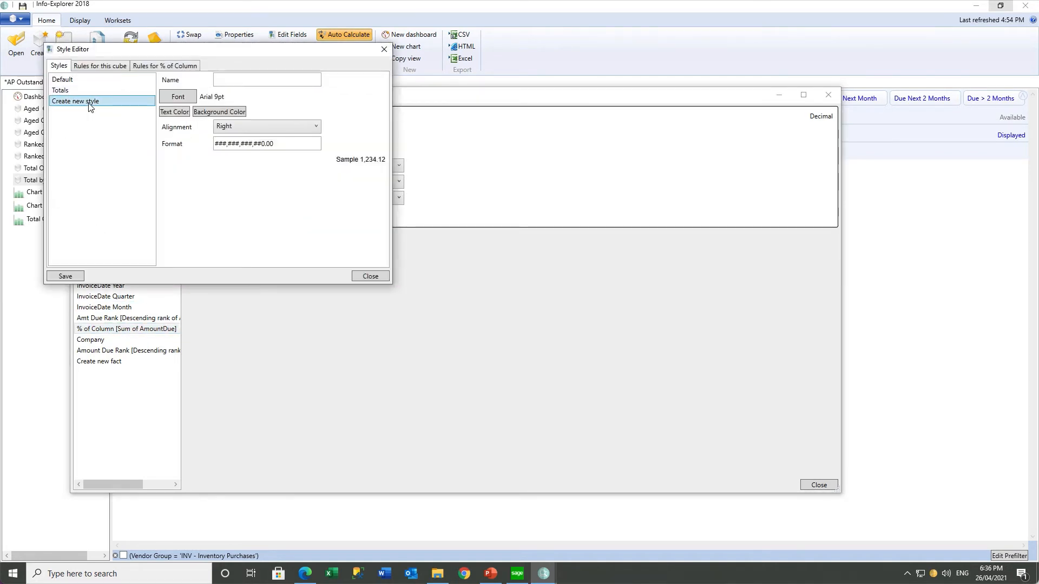
click(232, 79)
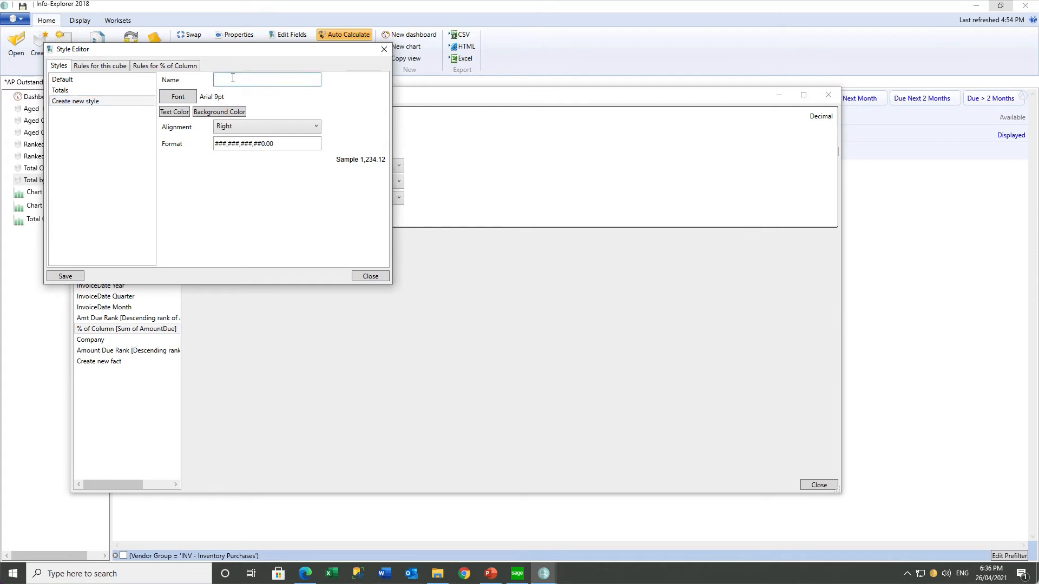
text(Red)
click(230, 111)
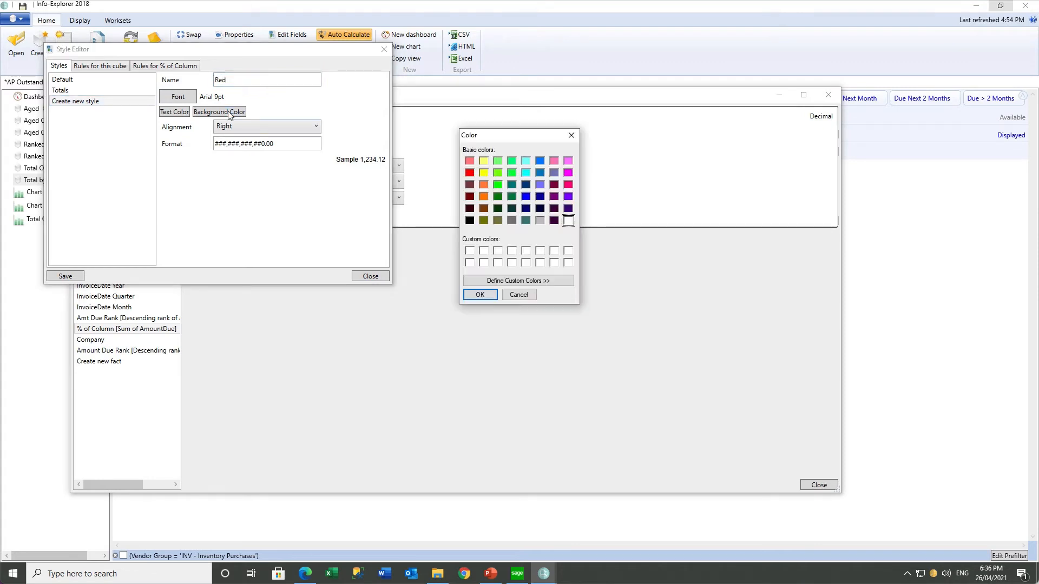
click(469, 161)
click(477, 283)
click(690, 156)
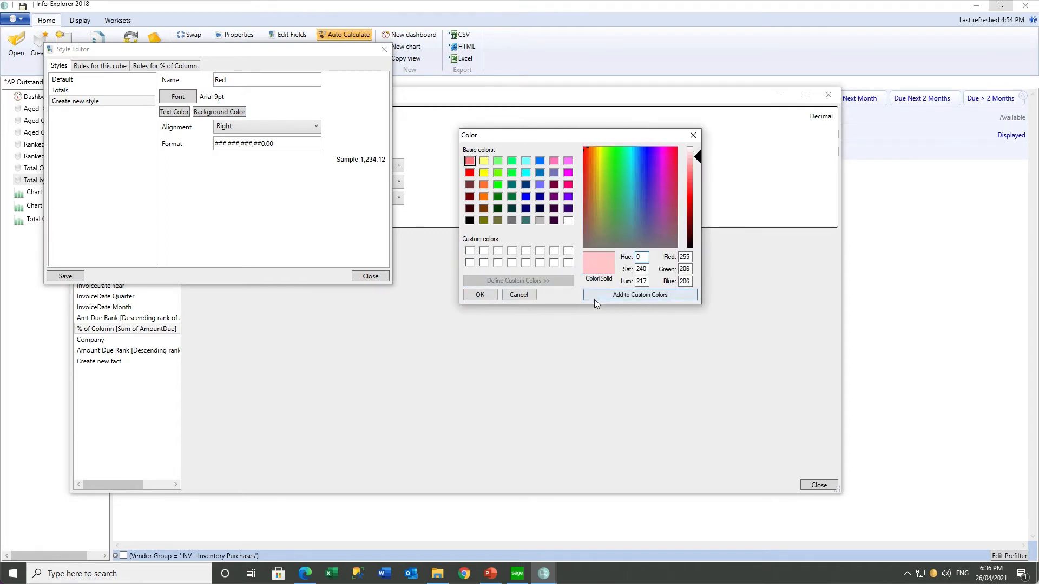
click(639, 295)
click(468, 294)
click(65, 276)
Create a 'Green' style with a light green background
click(73, 112)
click(220, 79)
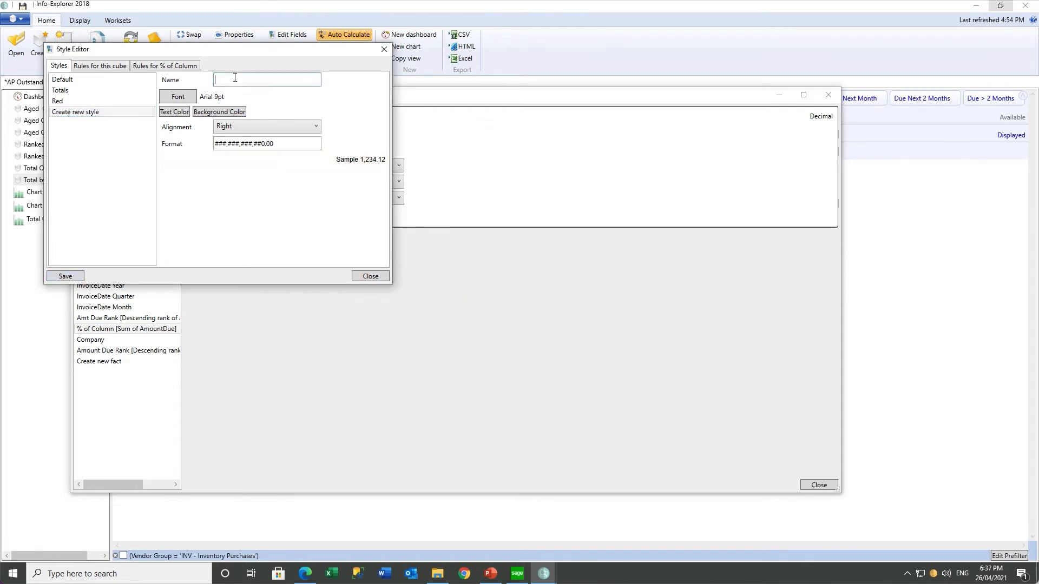
text(Green)
click(222, 112)
click(498, 161)
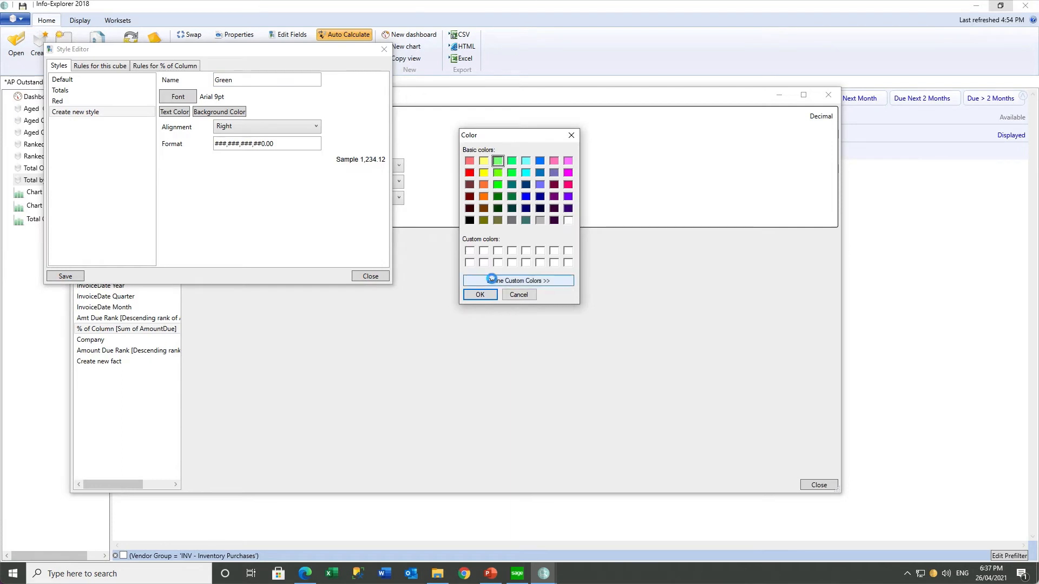
click(518, 280)
click(690, 163)
click(640, 294)
click(480, 294)
Create and save an 'Orange' style with a pale peach background
click(64, 276)
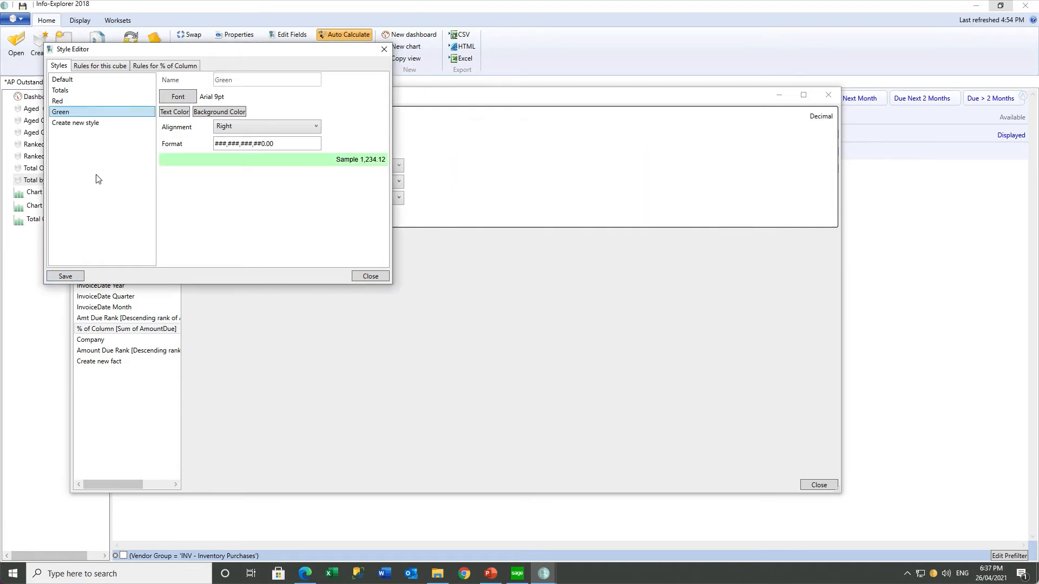
click(75, 123)
click(246, 80)
text(Orange)
click(222, 112)
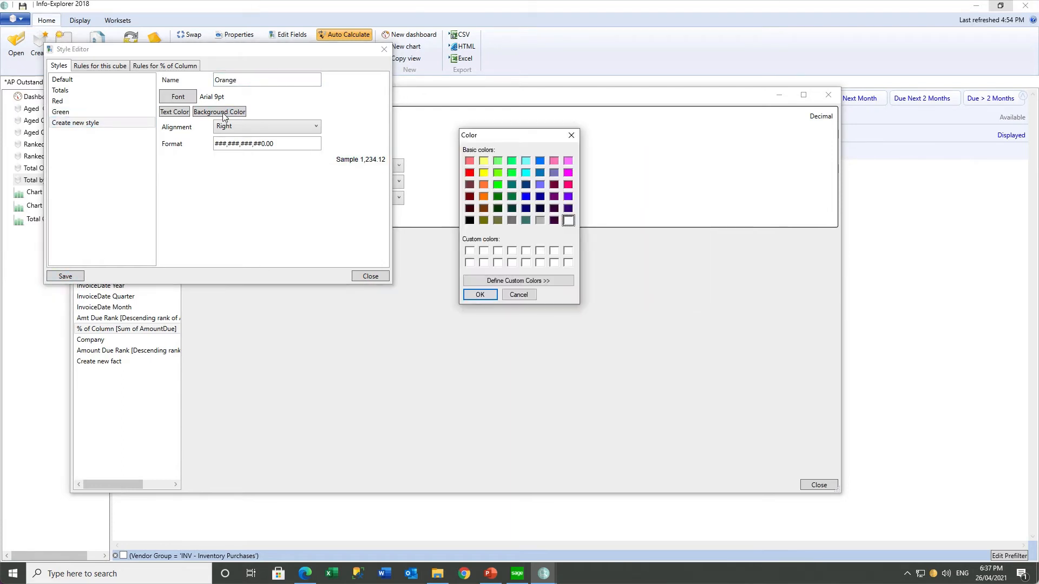
click(483, 184)
click(519, 280)
click(690, 160)
click(644, 295)
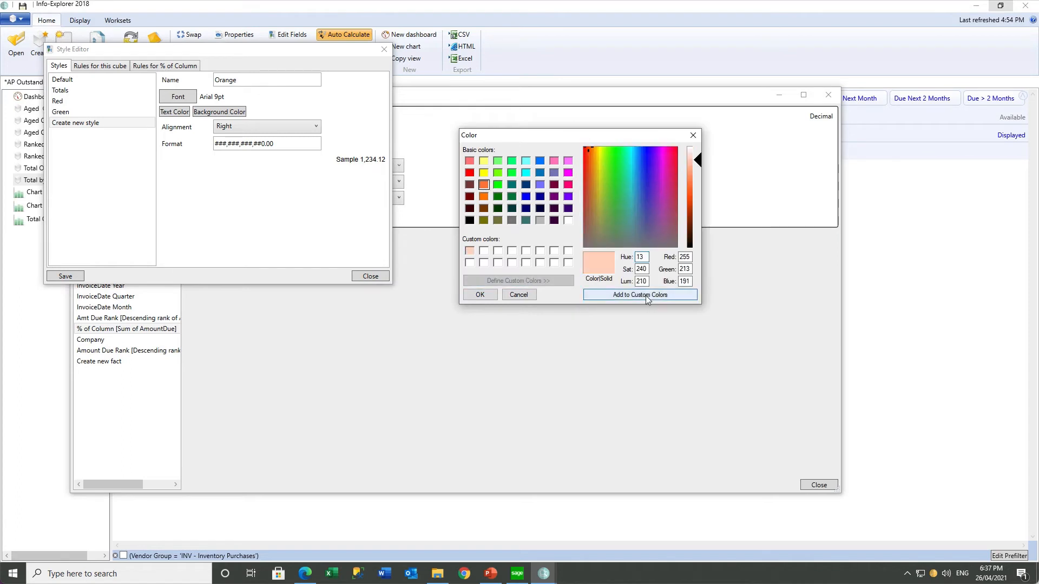
click(480, 294)
click(65, 275)
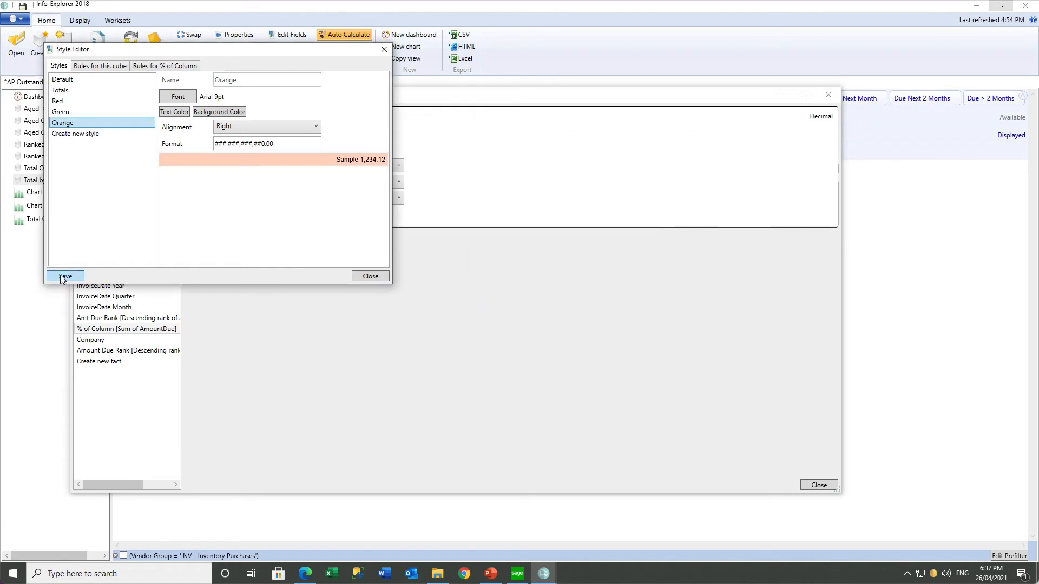
Add a range rule colouring % of Column values from 0 to 30 Green
click(155, 68)
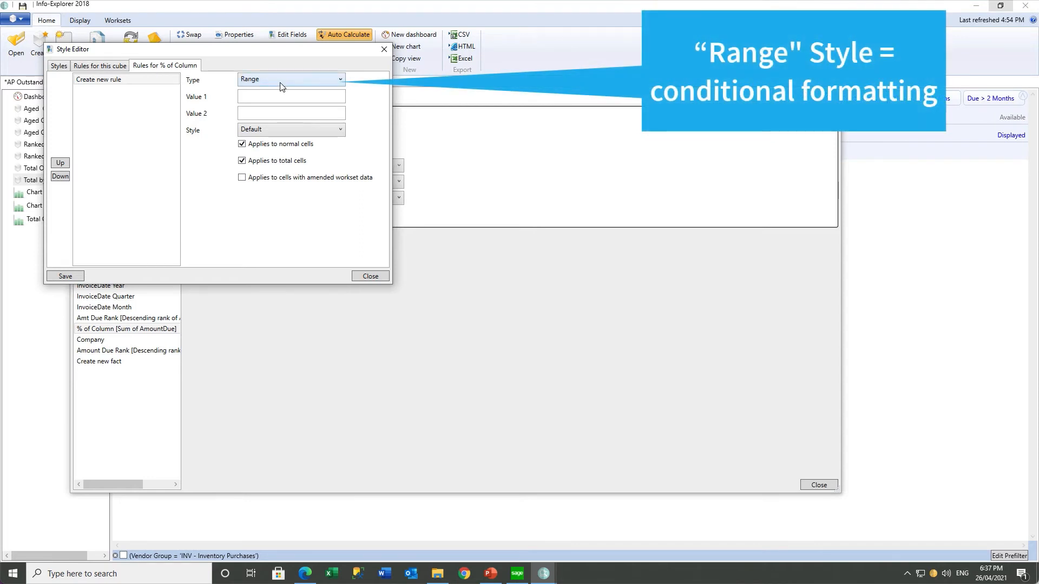
click(258, 96)
text(0)
click(255, 111)
text(30)
click(292, 129)
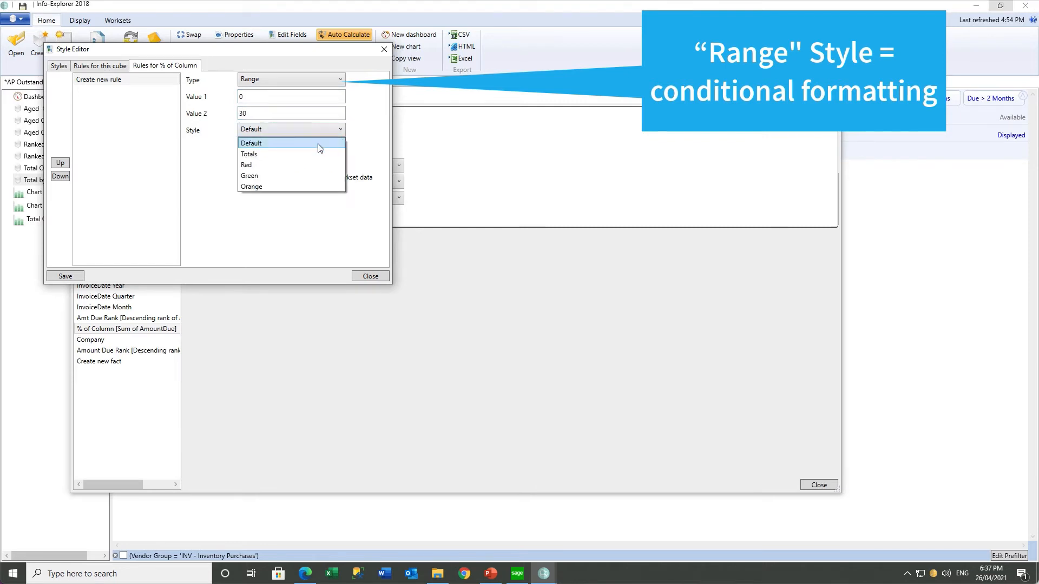
click(289, 174)
click(252, 79)
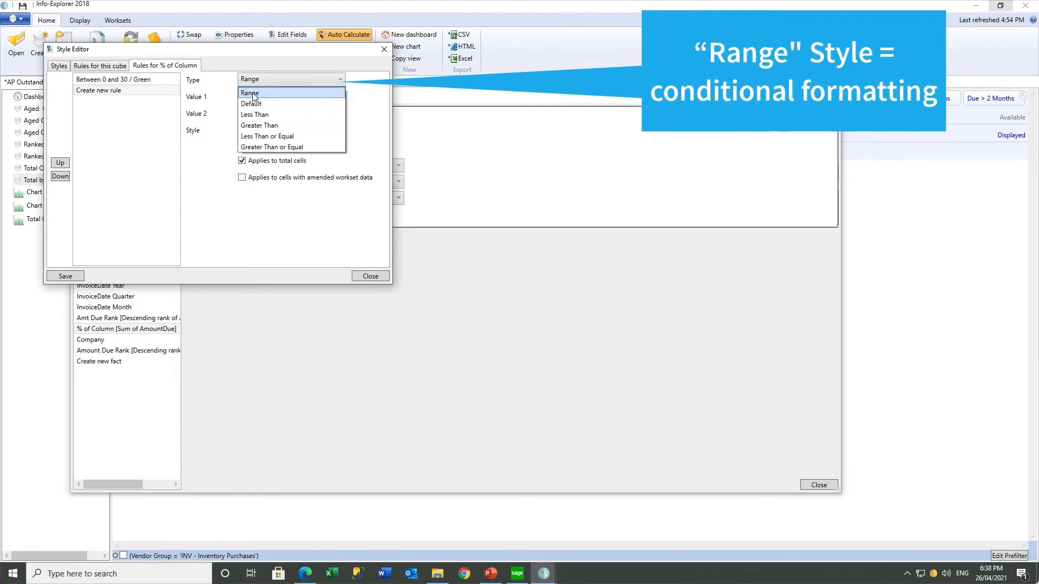
Add and save a range rule colouring values from 30 to 50 Orange
click(252, 93)
click(247, 97)
text(30)
key(Tab)
text(50)
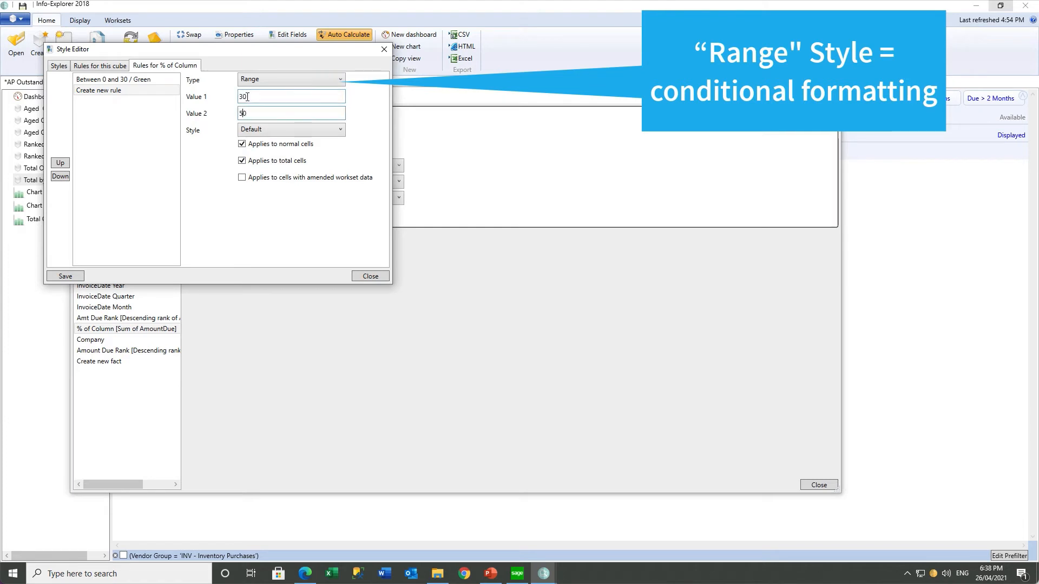
key(Tab)
click(254, 132)
click(247, 189)
click(66, 276)
Add a Greater Than 50 rule coloured Red, save it, and close the rules editor
click(109, 101)
click(252, 81)
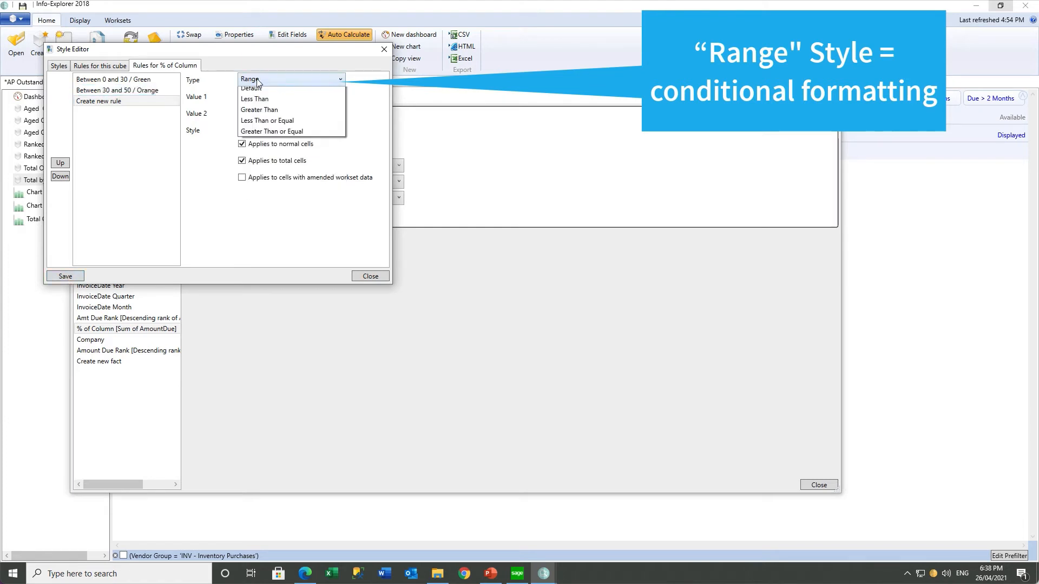
click(252, 123)
text(50)
key(Tab)
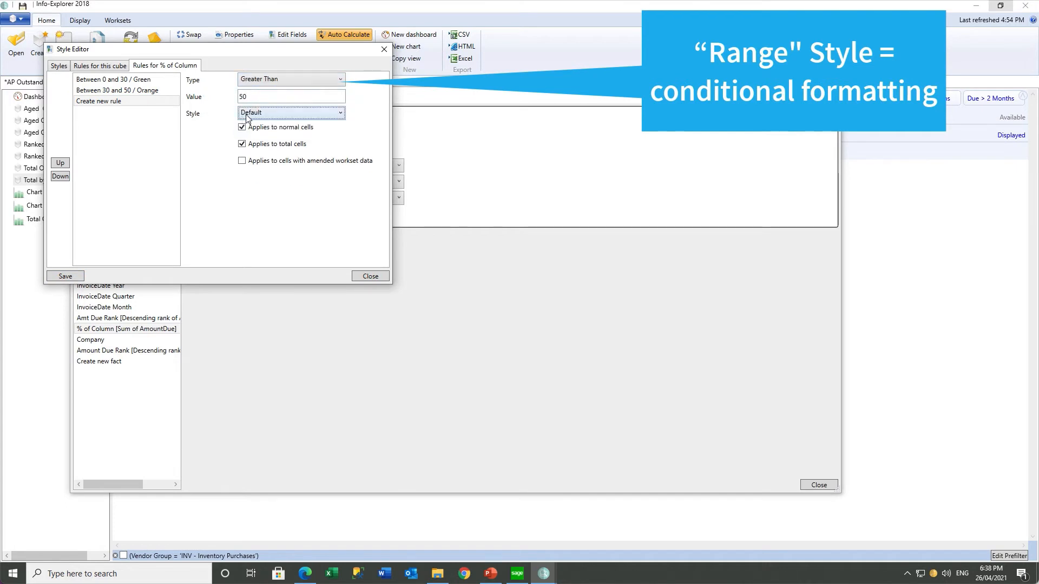
click(254, 113)
click(254, 150)
click(65, 276)
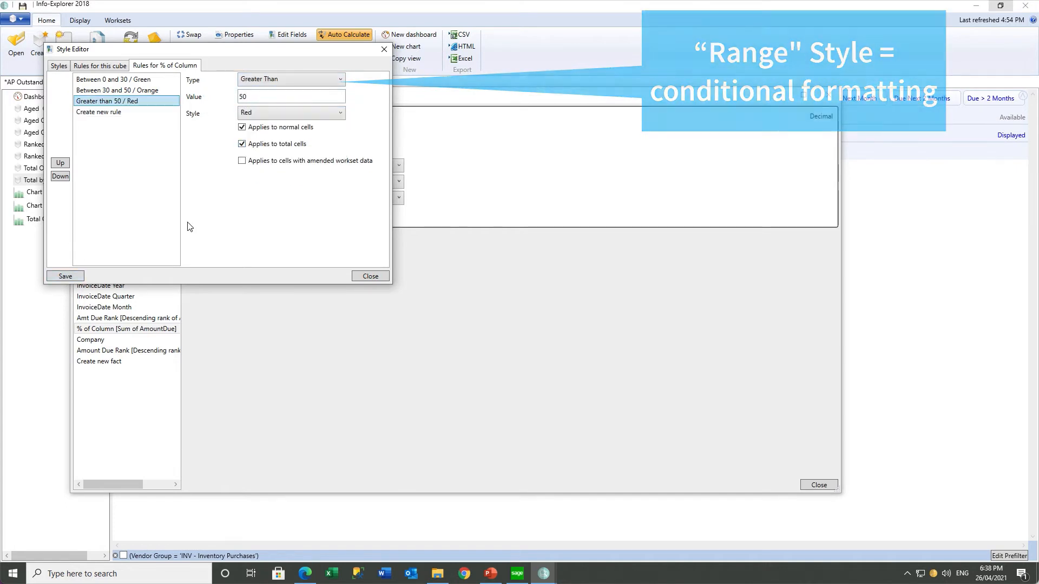
click(370, 276)
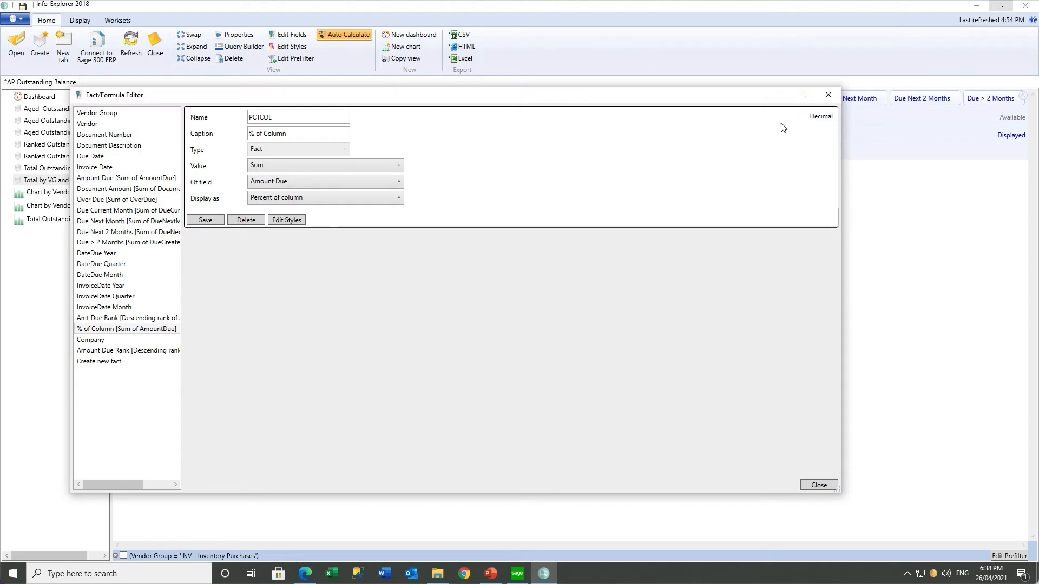
Filter DateDue Year to show only 2020 by excluding 2019
click(828, 94)
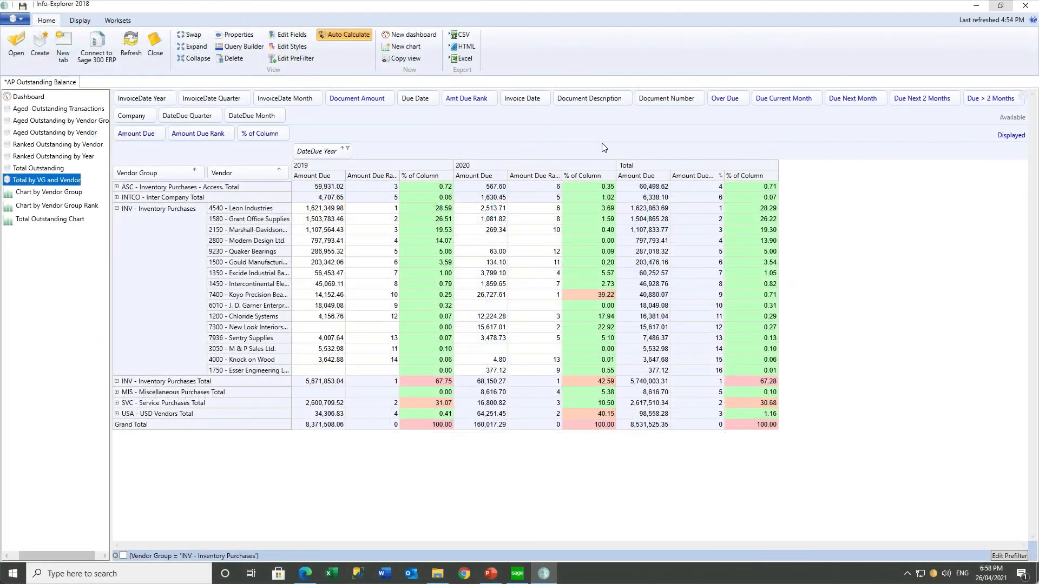
click(348, 149)
click(303, 201)
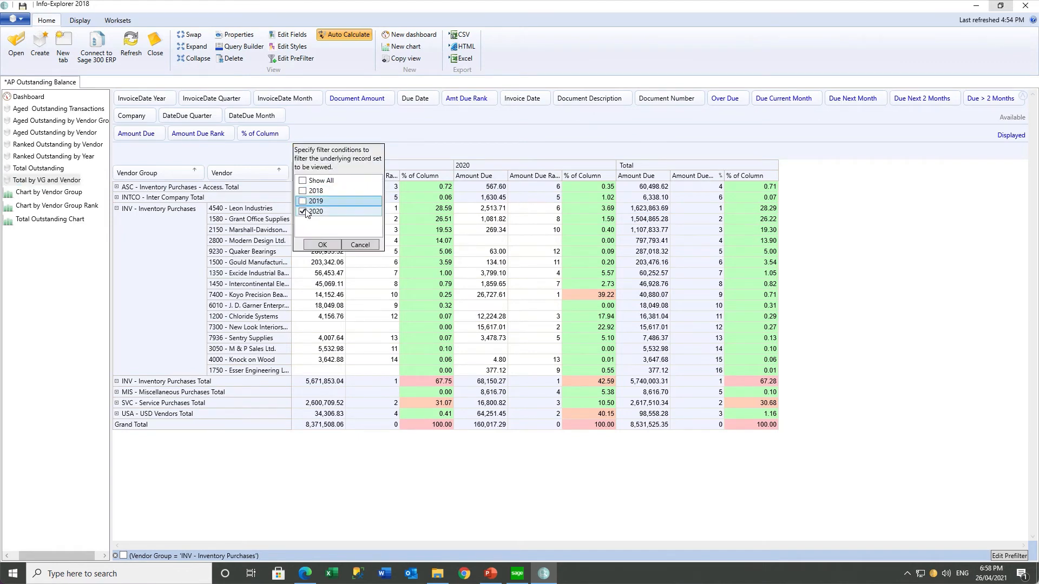
click(314, 245)
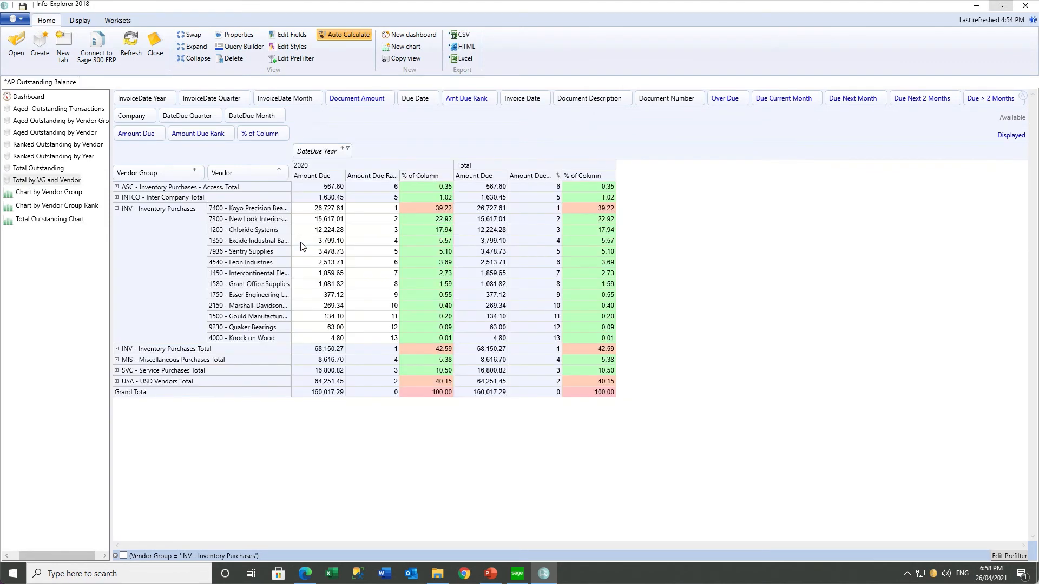
Hide column grand totals and remove Vendor, Amount Due Rank and % of Column from the table
click(80, 20)
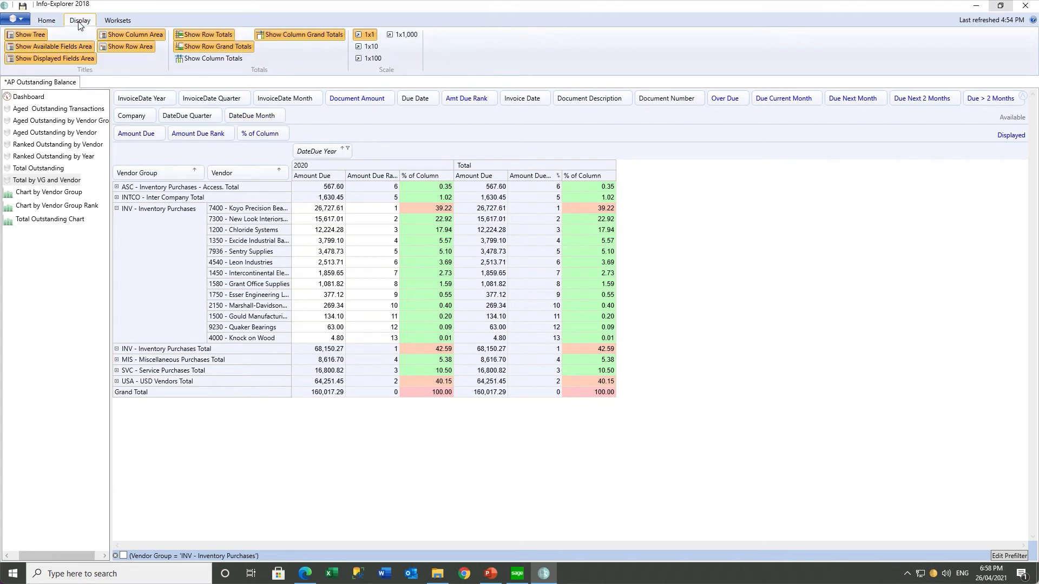
click(289, 35)
drag(230, 170, 276, 118)
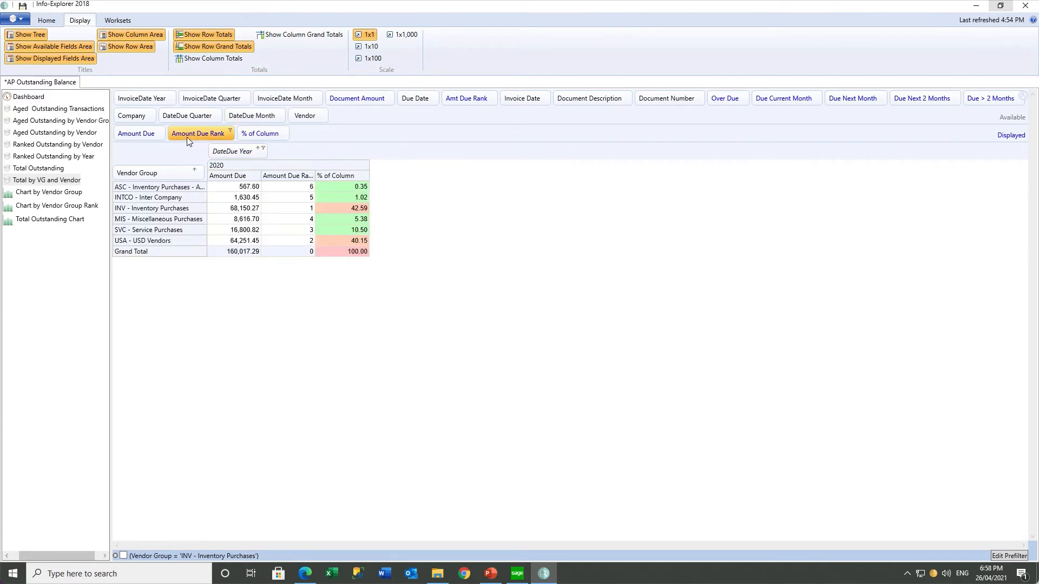
drag(187, 138, 185, 123)
drag(184, 119, 228, 120)
Create a chart from the table and switch it from line to bar to pie
click(46, 20)
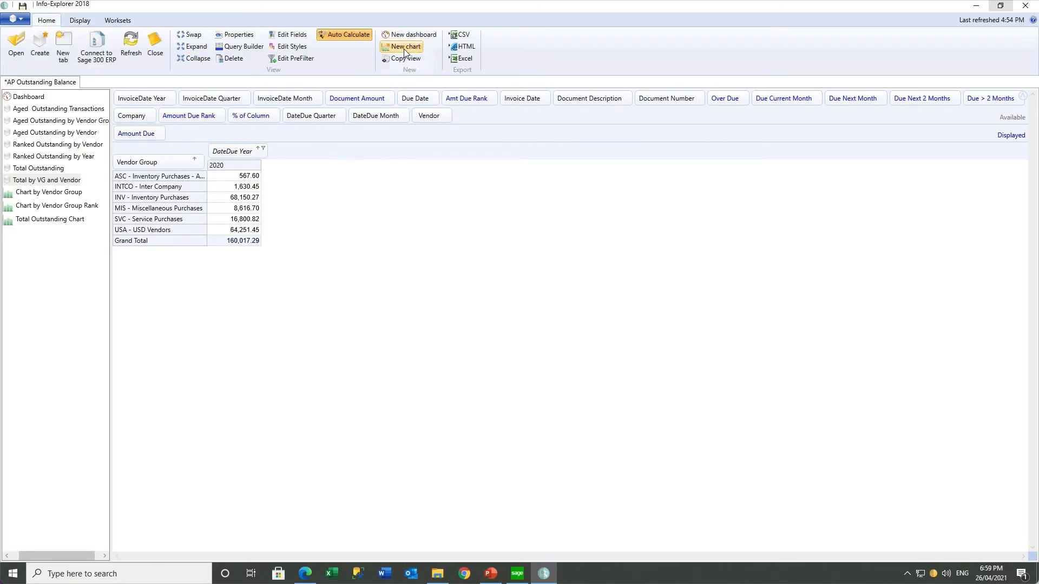
click(404, 48)
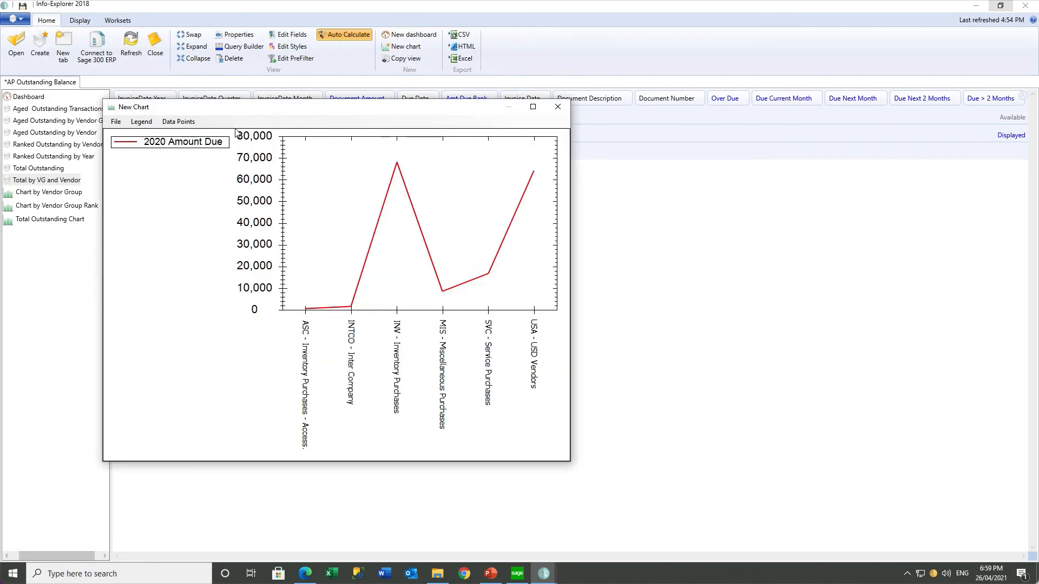
click(116, 122)
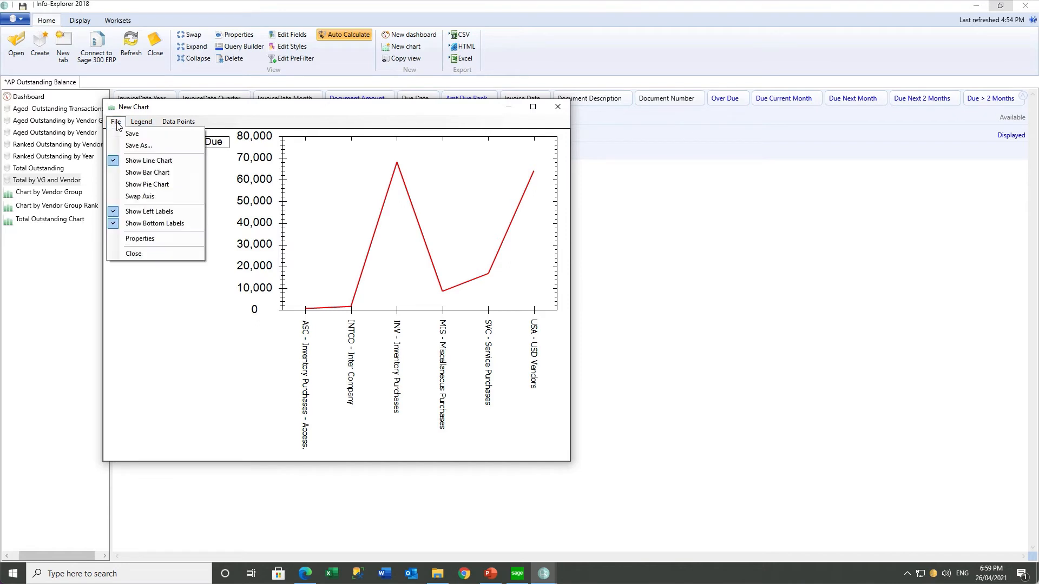
click(138, 173)
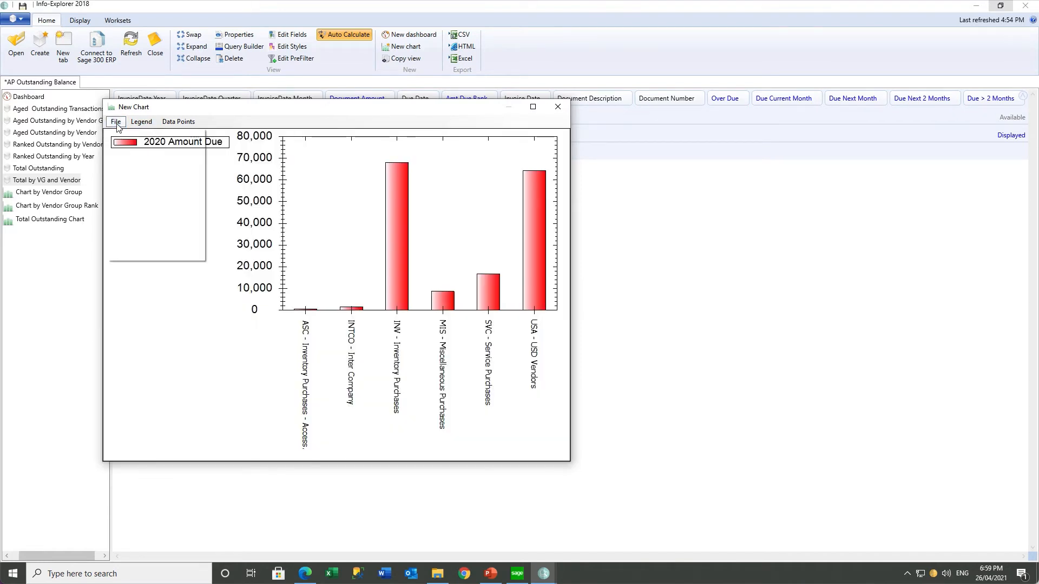
click(116, 122)
click(130, 187)
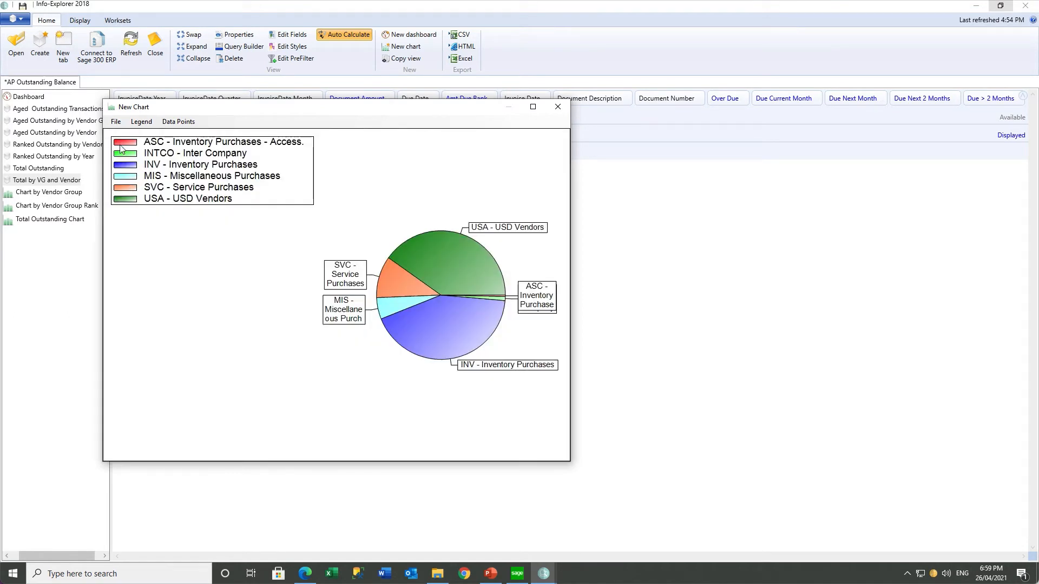
Save the chart as 'Pie by vendor group' and reopen it from the tree
click(116, 122)
click(138, 146)
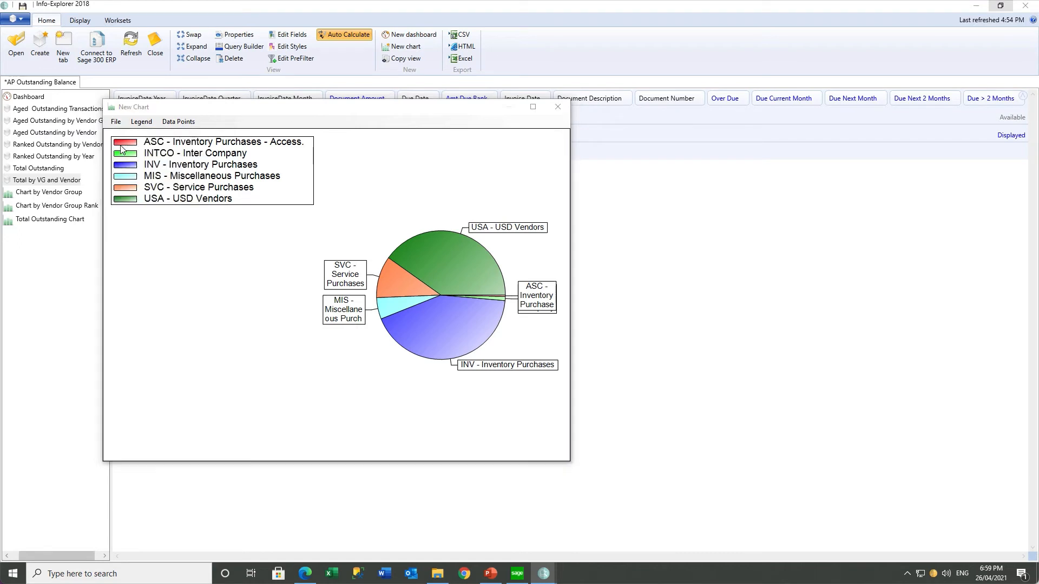
text(P)
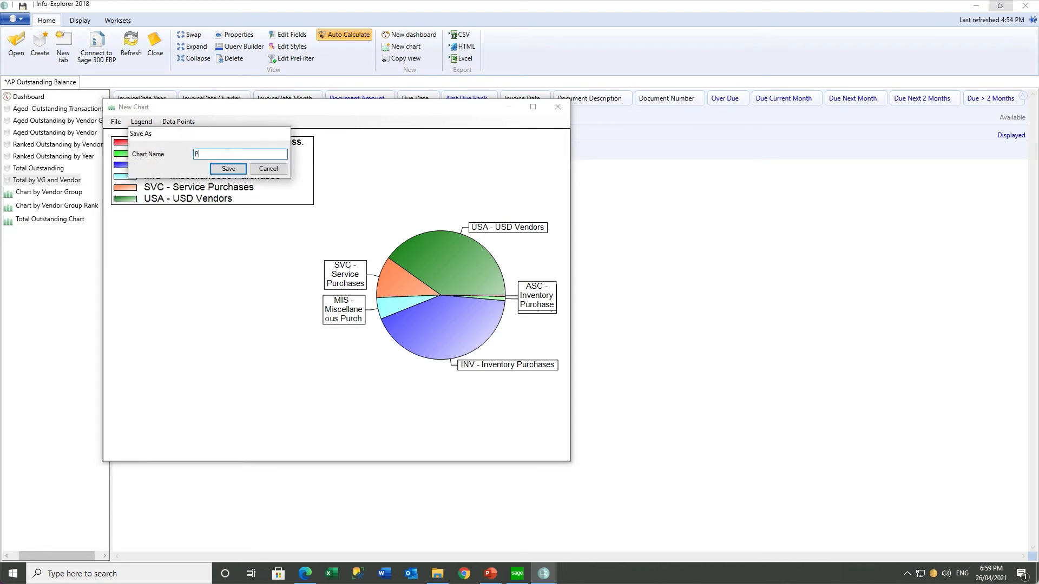
text(ie by vendor group)
key(Return)
click(59, 111)
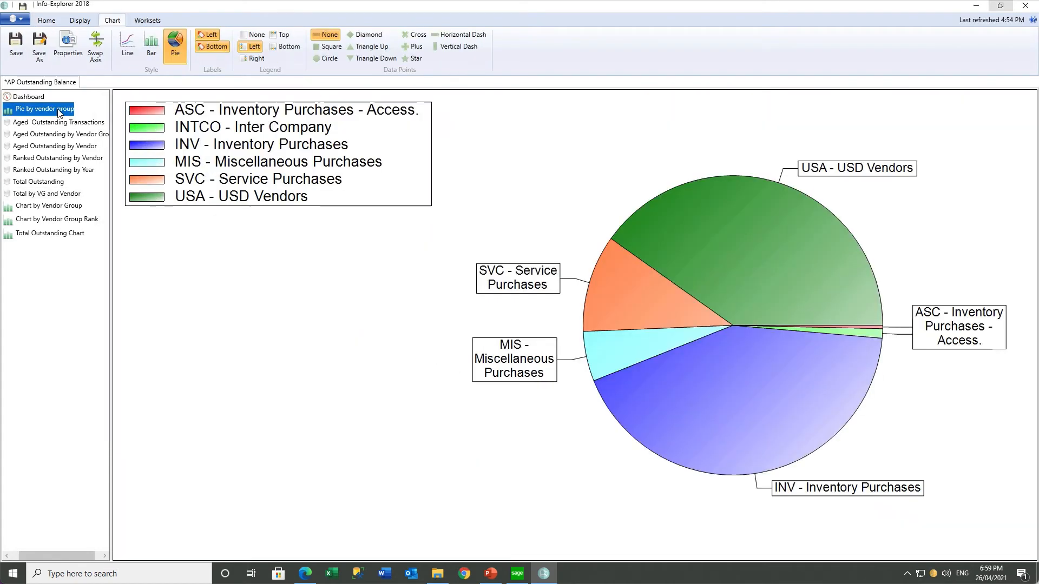
Create a new dashboard holding Pie by vendor group, Total Outstanding and Total by VG and Vendor
click(42, 99)
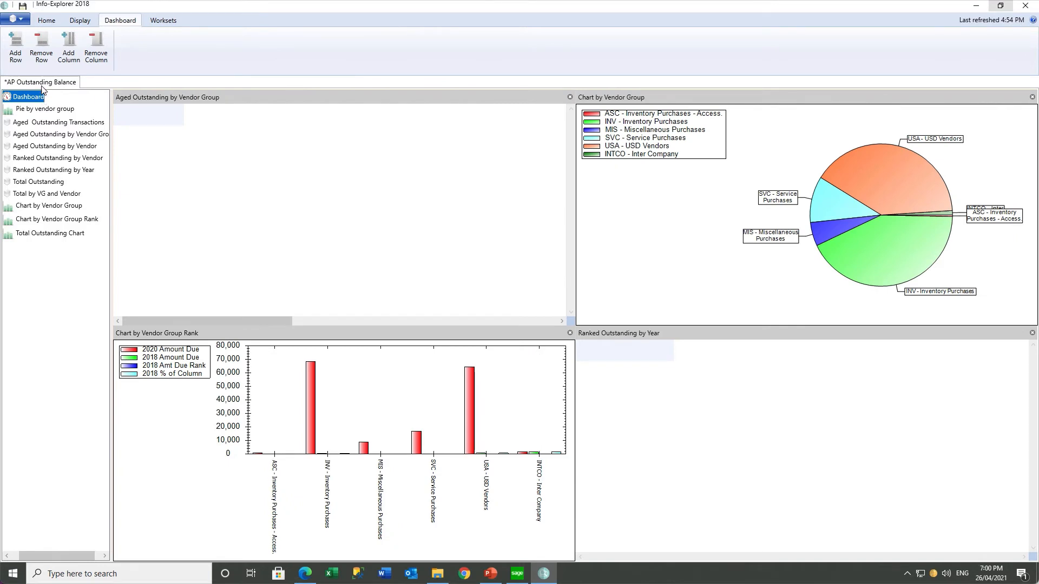
click(51, 22)
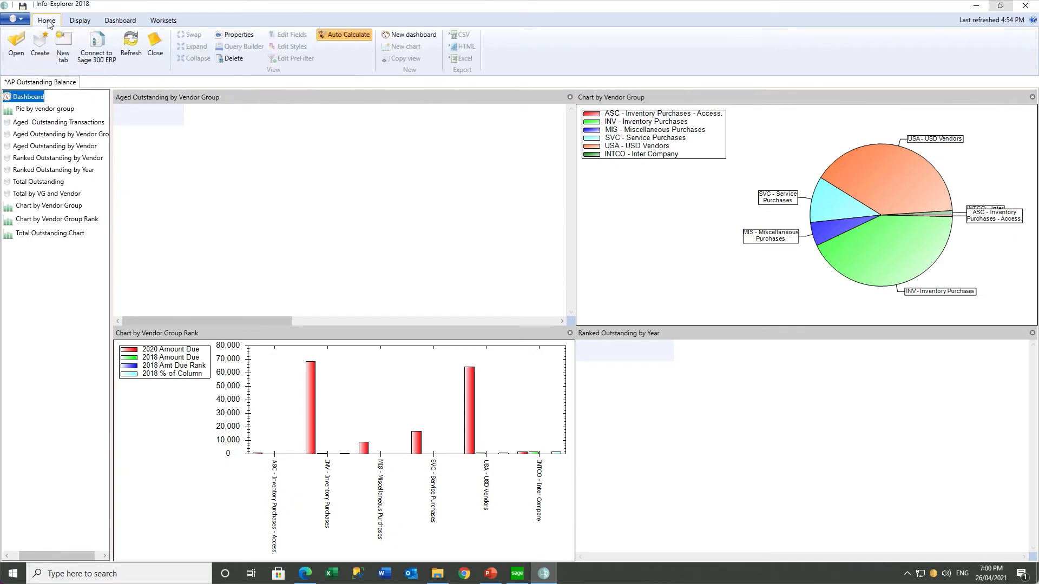
click(391, 40)
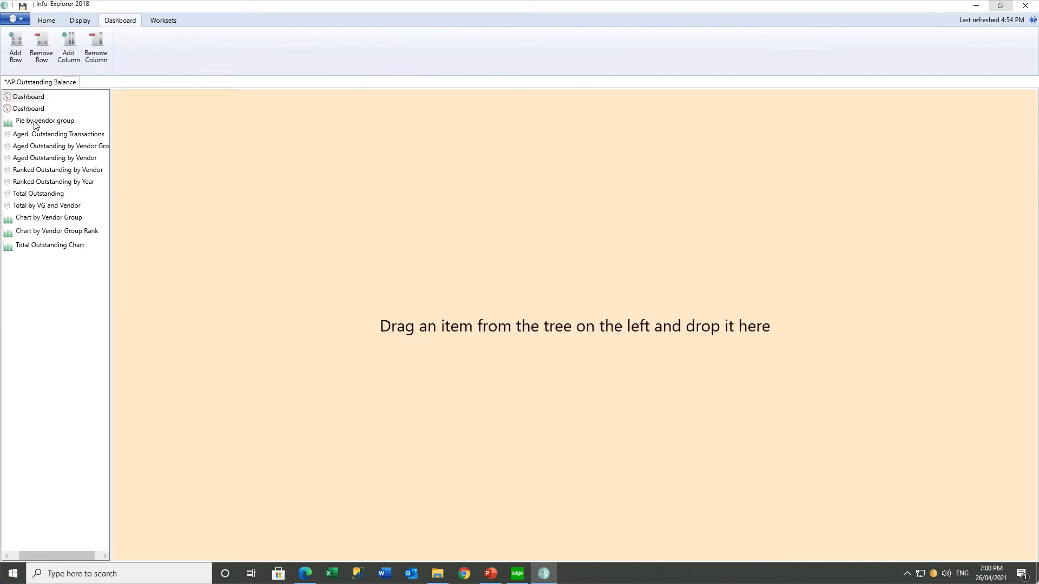
drag(36, 121, 227, 135)
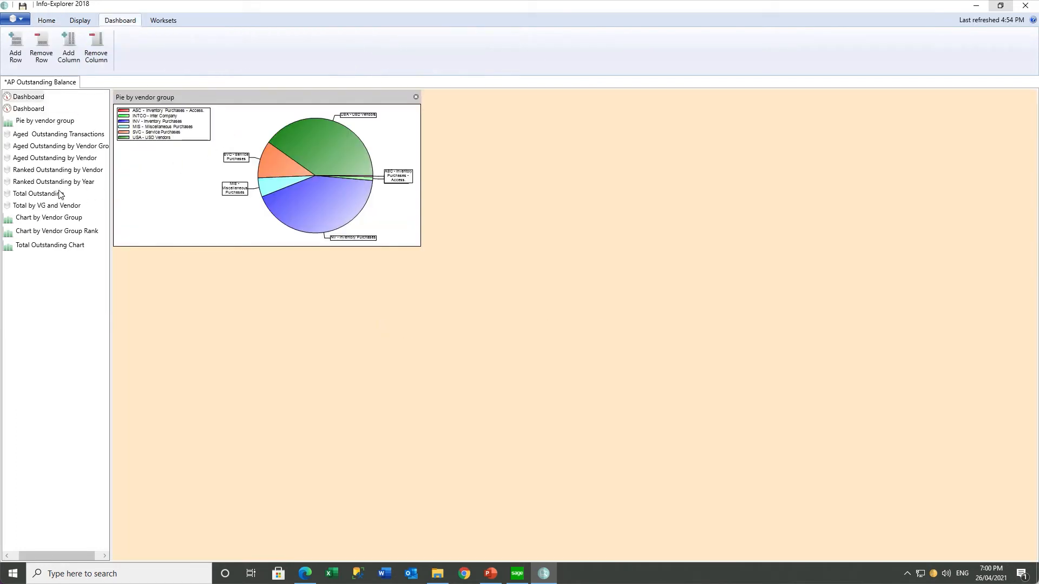
drag(48, 194, 626, 164)
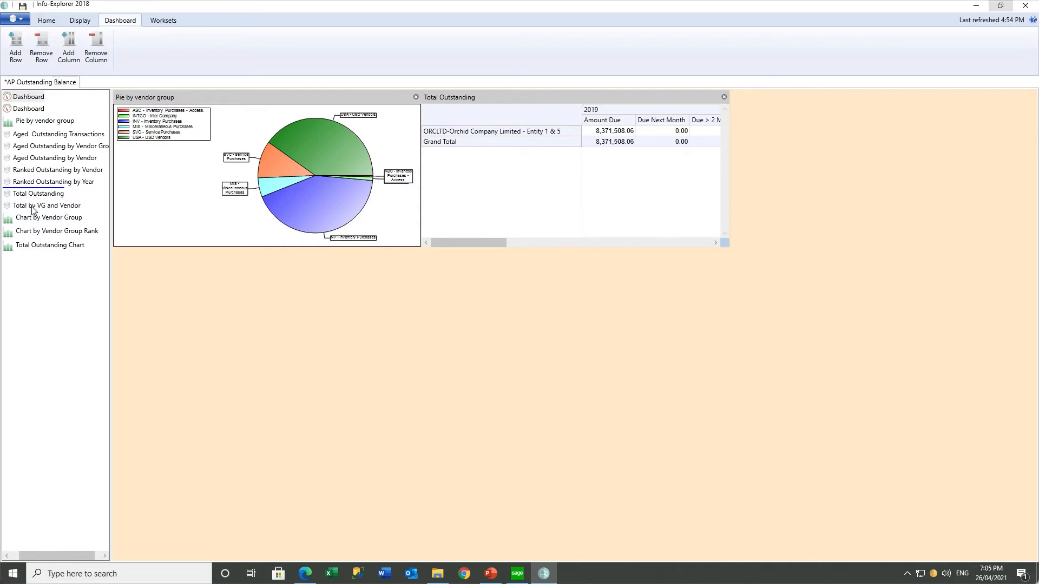
drag(32, 210, 250, 331)
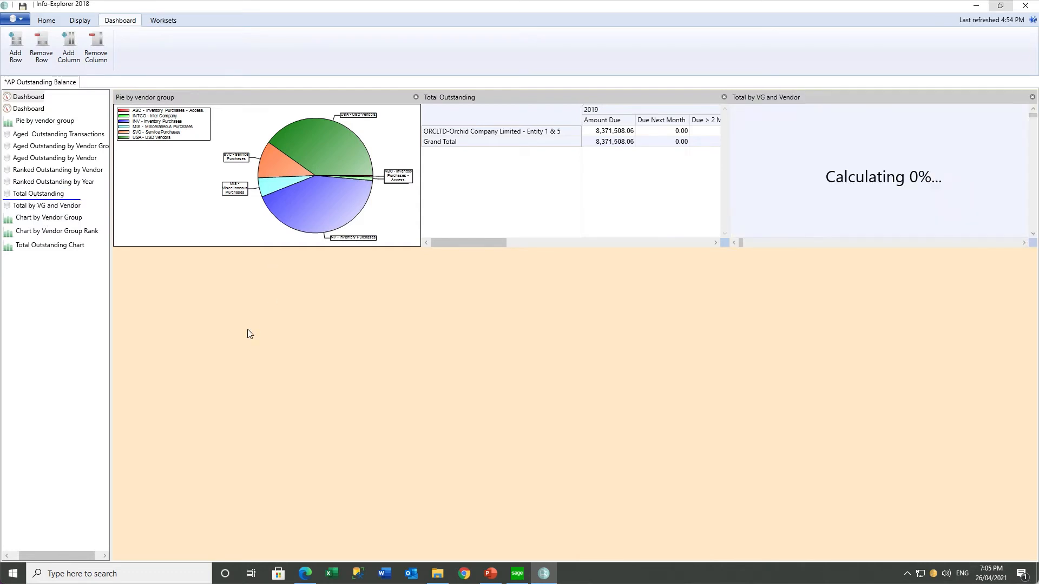
Resize the pie, Total Outstanding and Total by VG and Vendor panels to full width
click(287, 98)
click(327, 115)
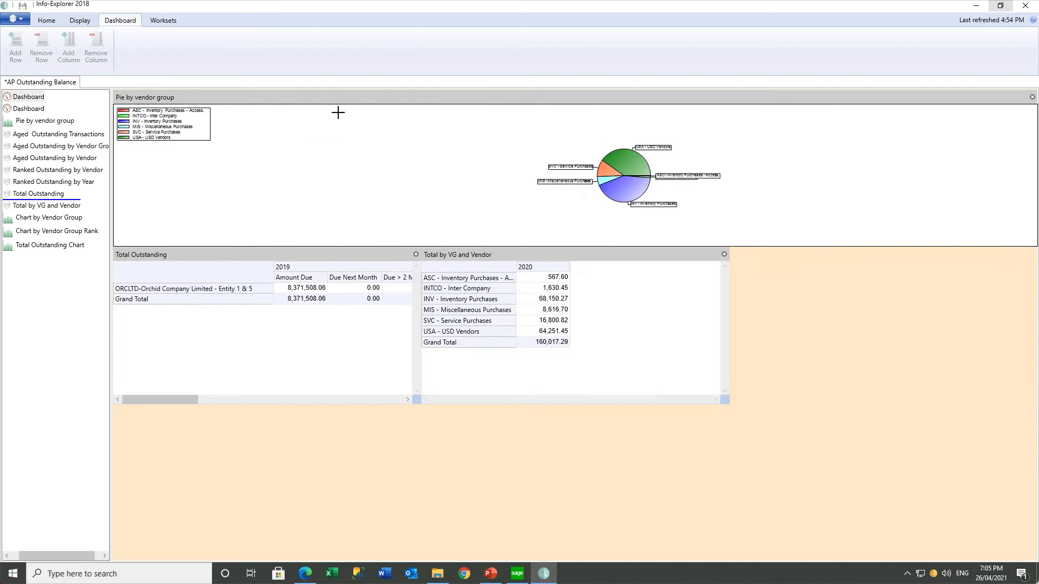
click(339, 262)
click(358, 274)
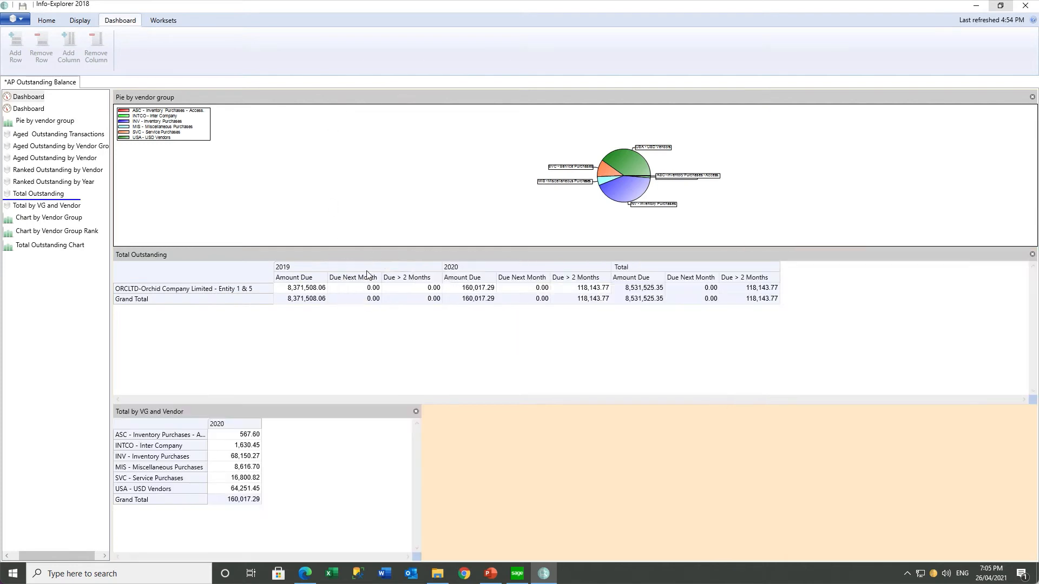
click(316, 415)
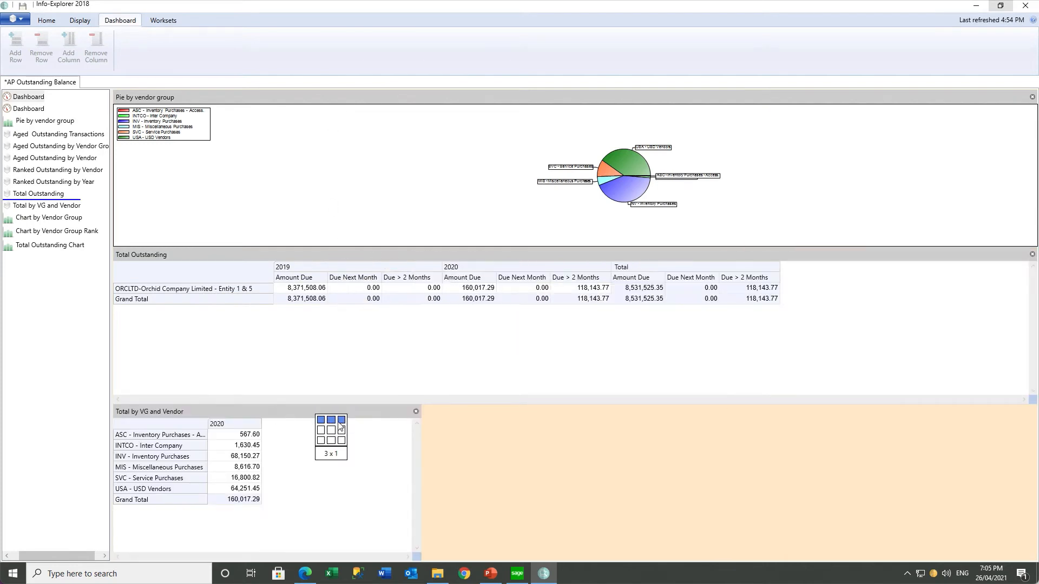
click(340, 426)
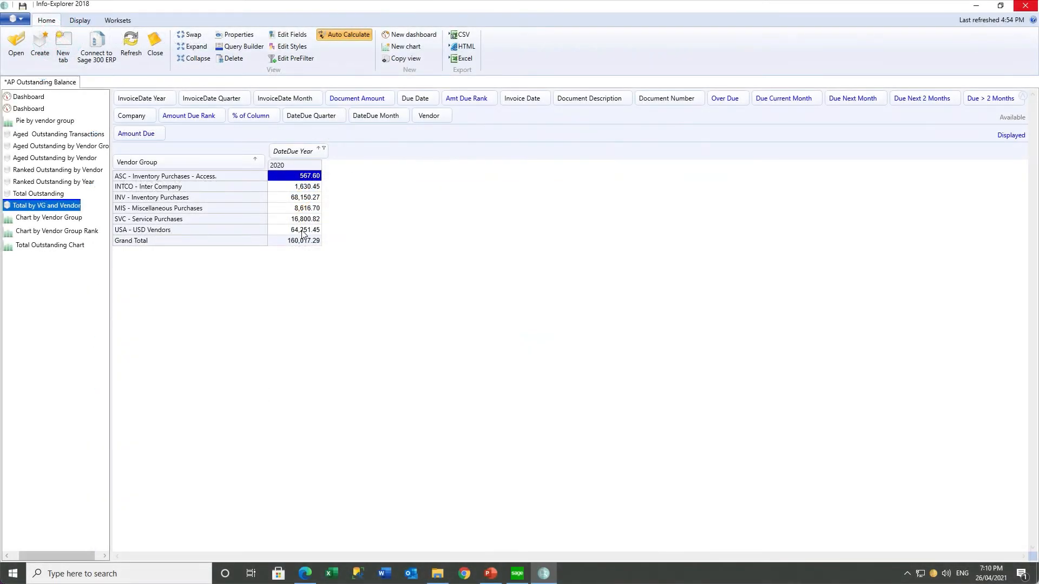
right_click(302, 231)
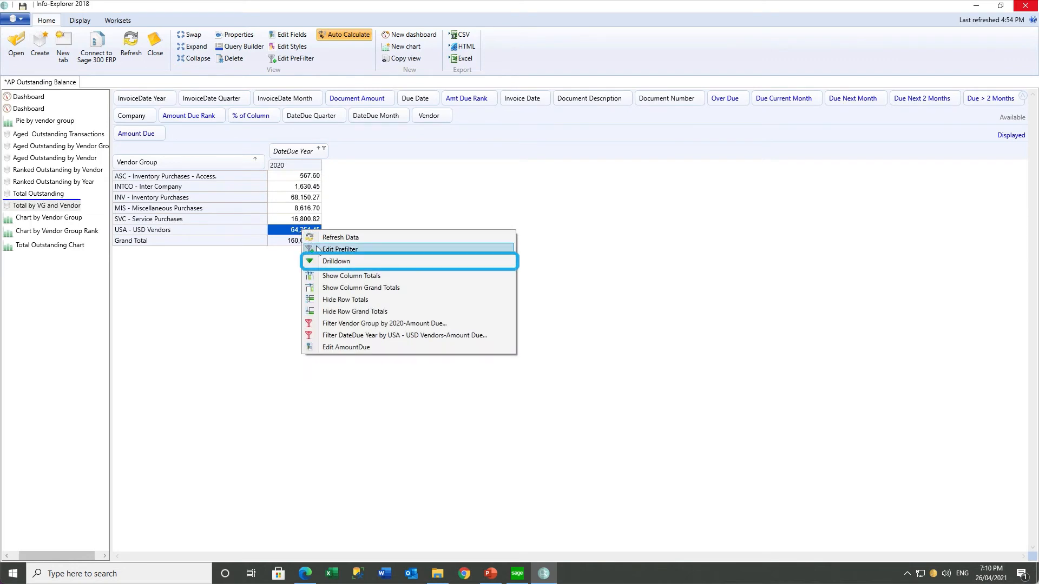
click(326, 262)
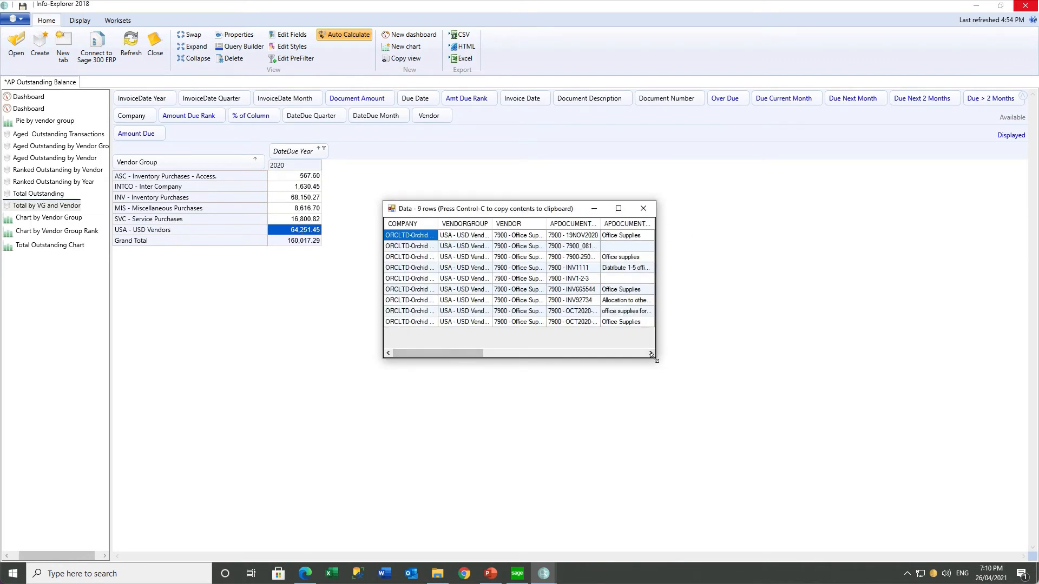
drag(653, 357, 851, 380)
drag(511, 376, 434, 346)
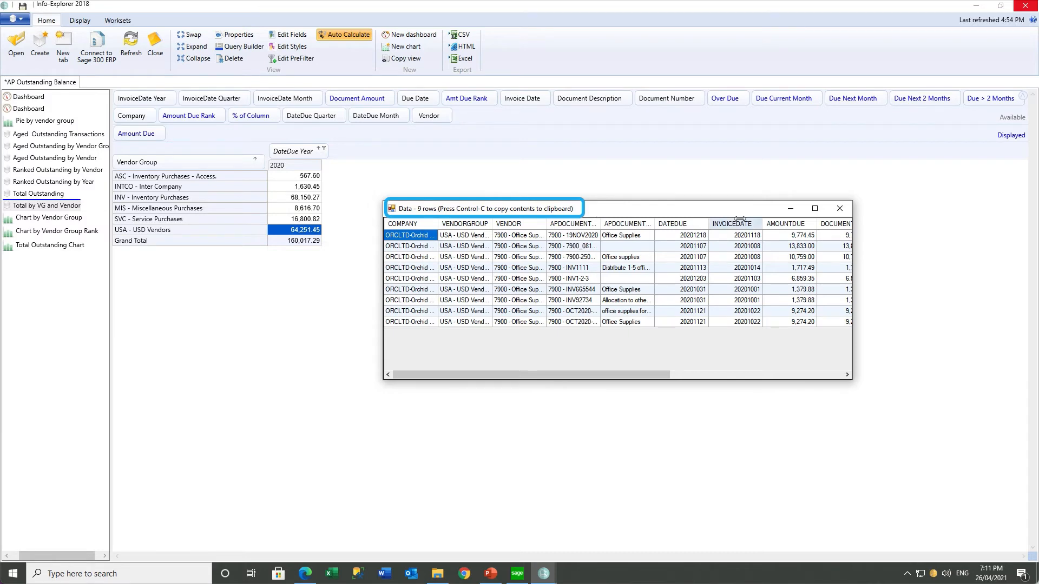
click(840, 210)
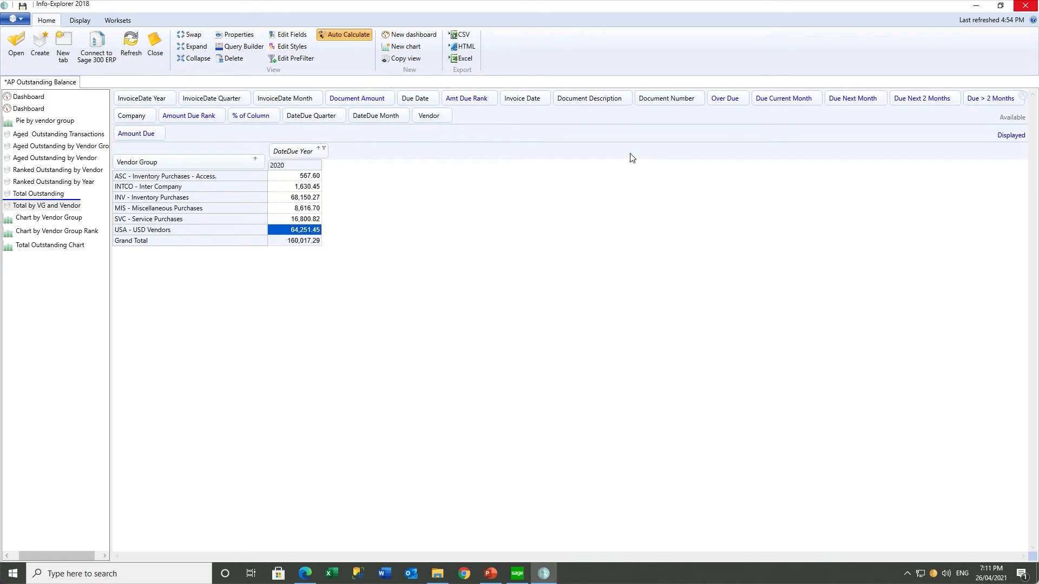
Add Vendor and Document Number as row breakdowns, then bring up actions for the 14,810.31 IN730189 amount
drag(429, 115, 244, 169)
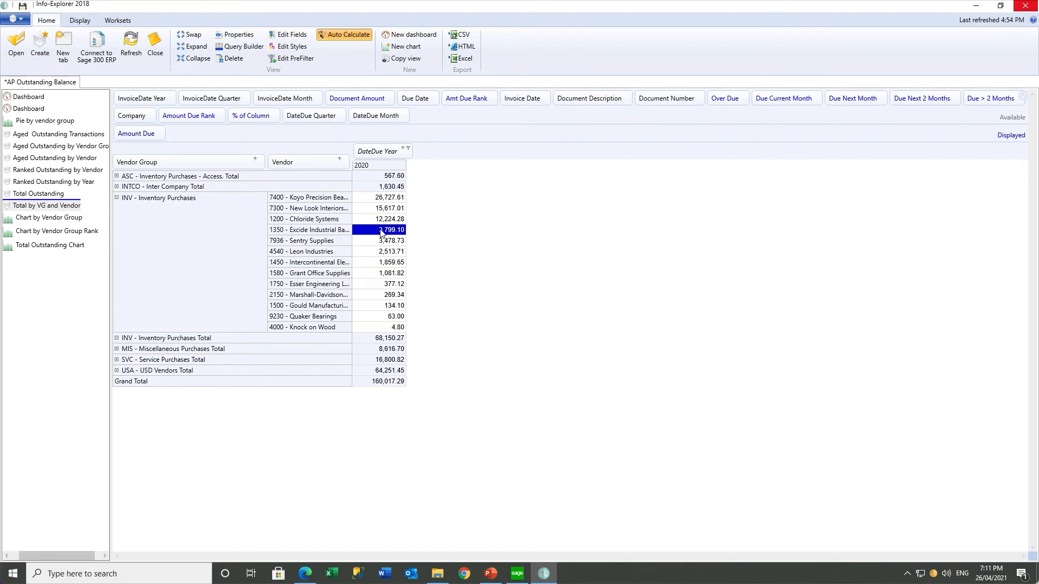
drag(666, 100, 334, 164)
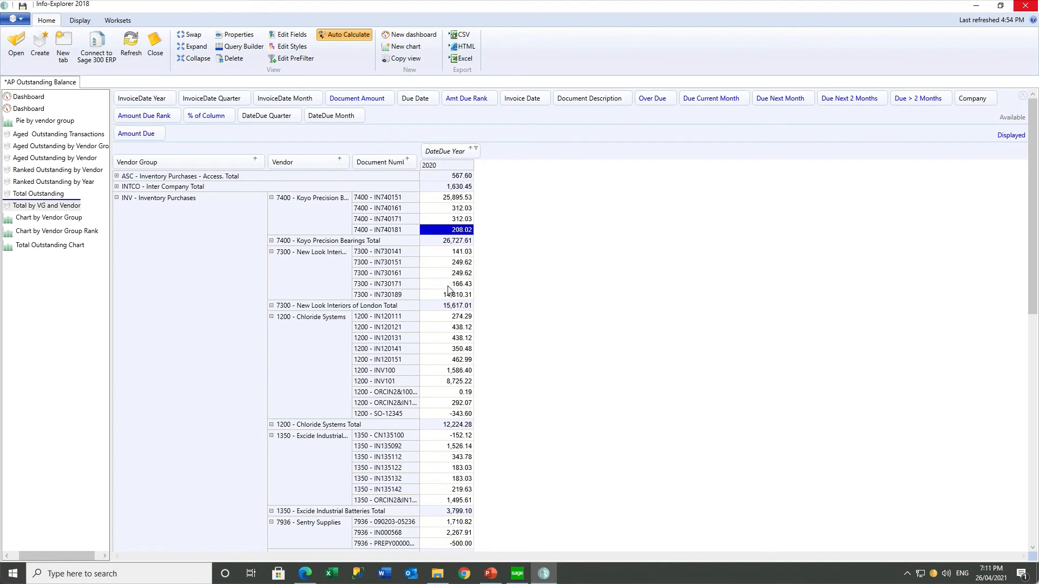
click(447, 295)
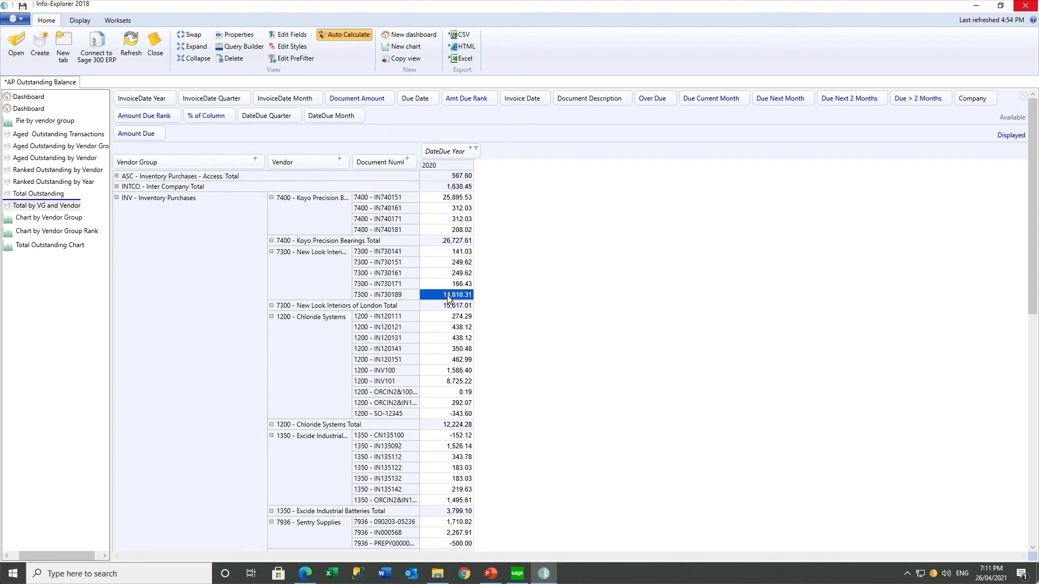
right_click(448, 297)
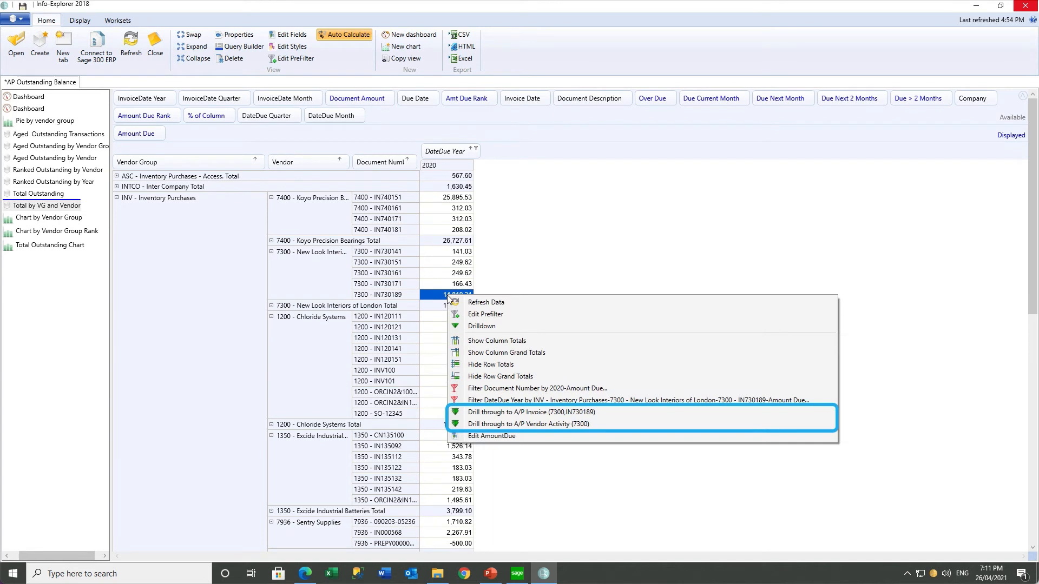
click(485, 425)
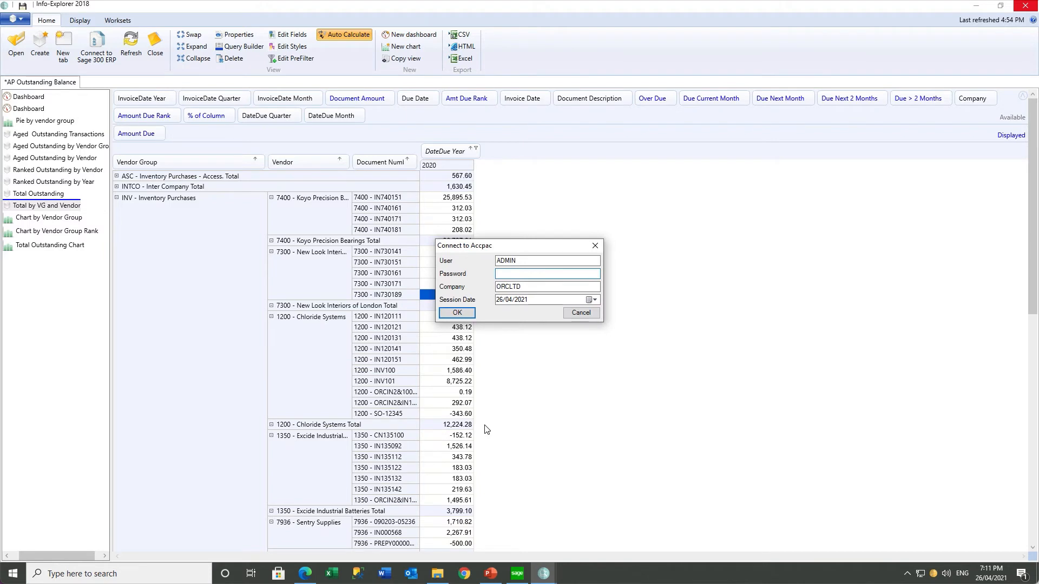
text(ADMIN)
click(456, 313)
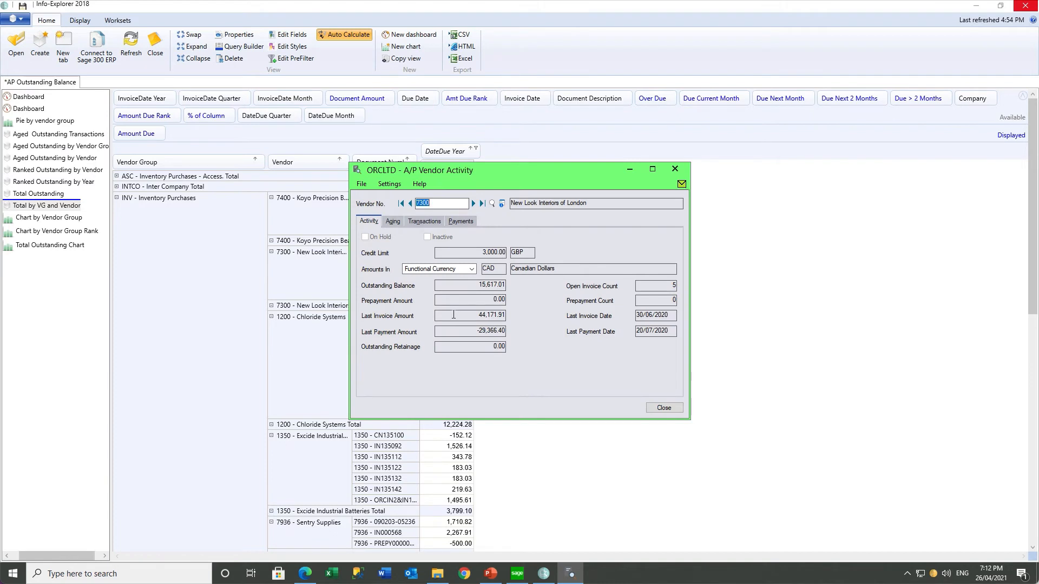
click(392, 222)
click(419, 226)
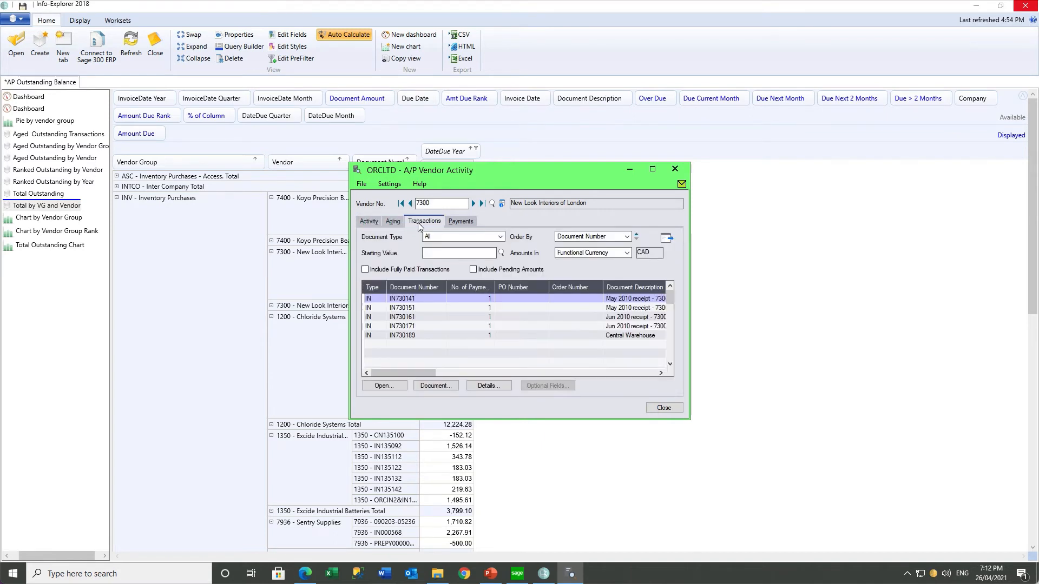
click(450, 222)
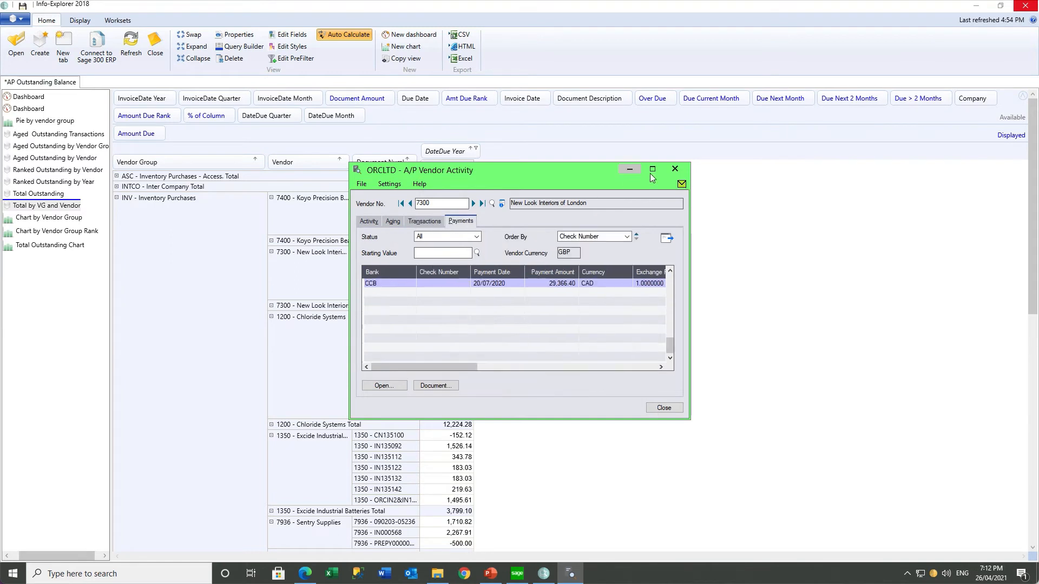
click(674, 169)
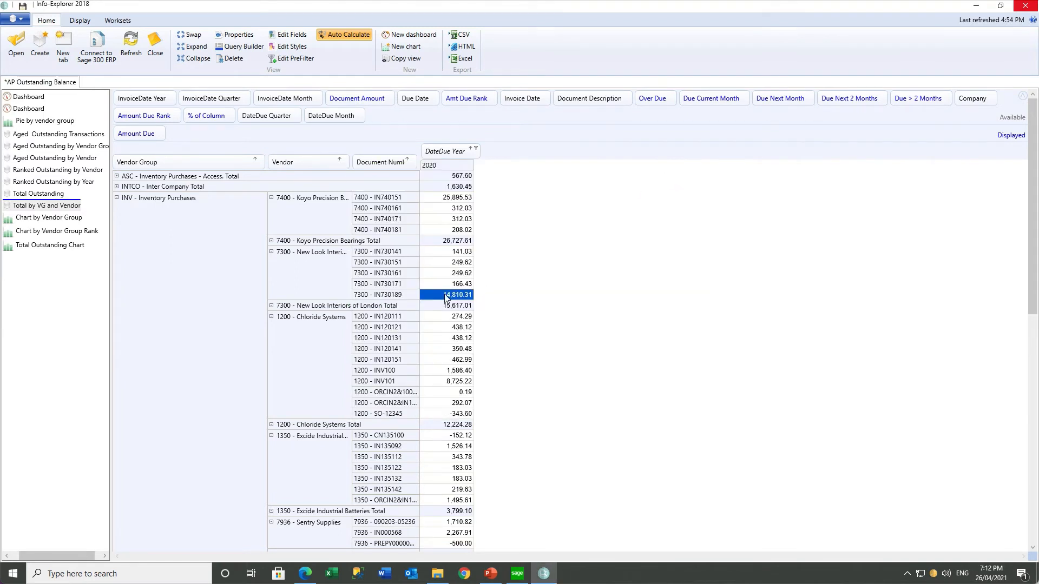
Drill through the 14,810.31 amount to A/P Invoice (7300, IN730189) and dock its documents panel alongside
right_click(445, 296)
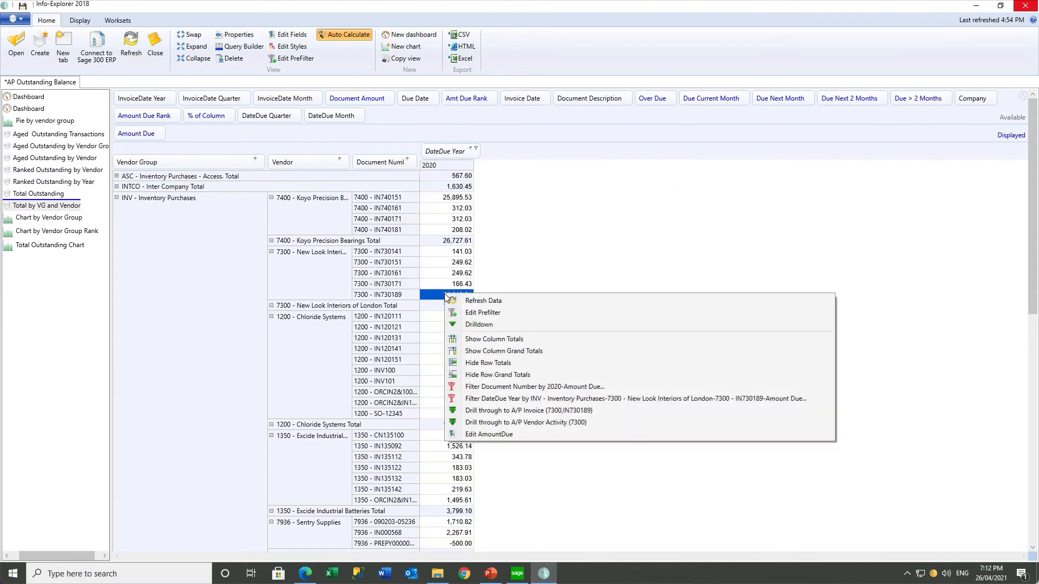
click(481, 411)
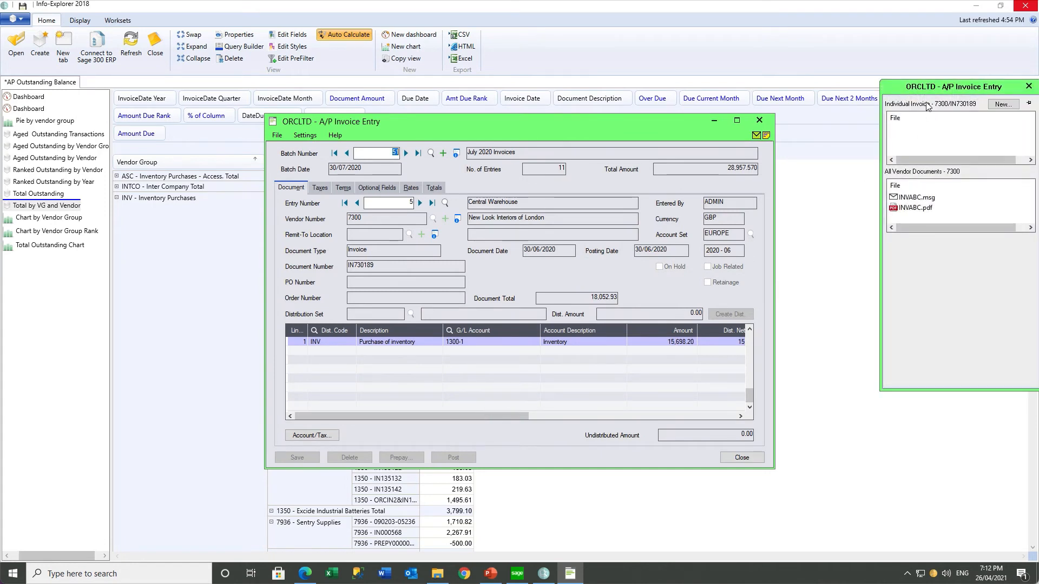
drag(900, 92, 797, 127)
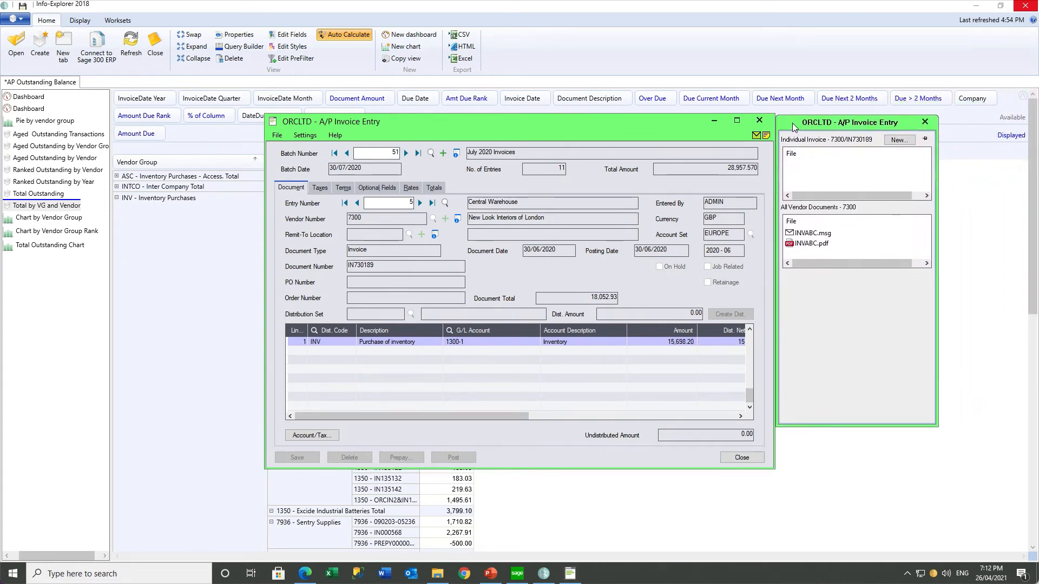
mouse_move(813, 243)
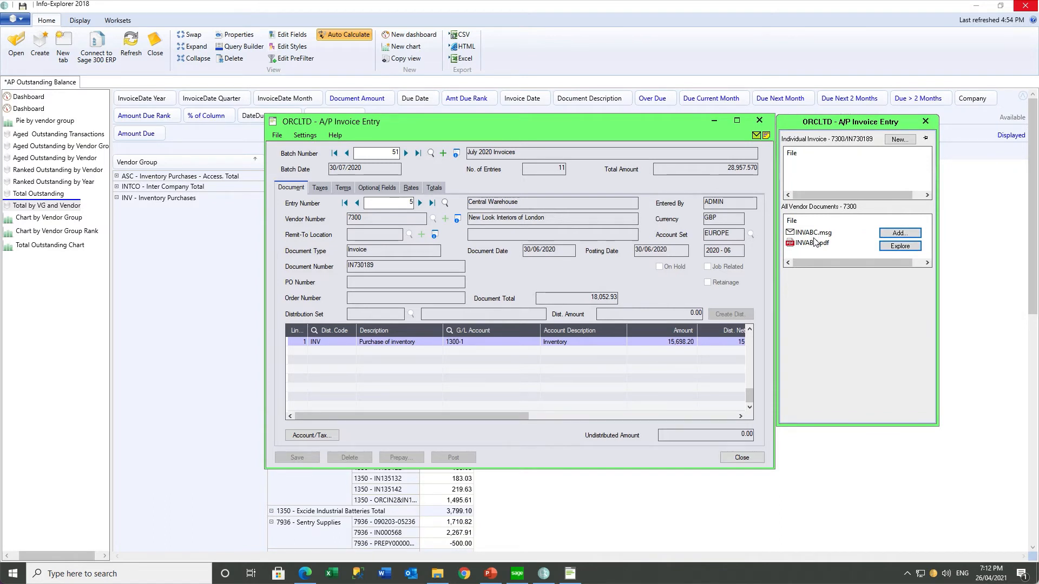
click(663, 343)
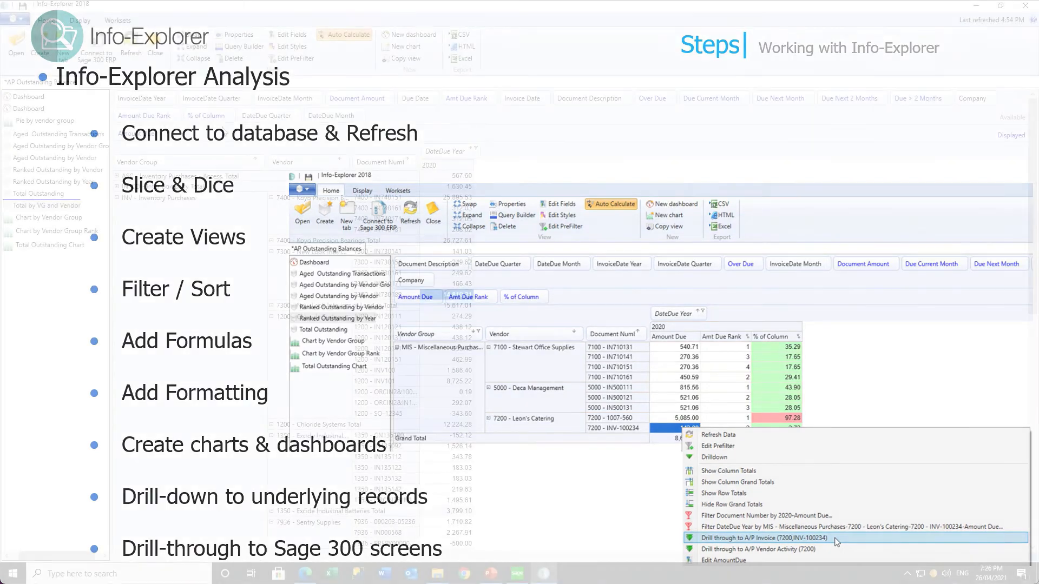
Download the General Ledger sample cube GL Detail by Account Single Year into a new tab
click(20, 20)
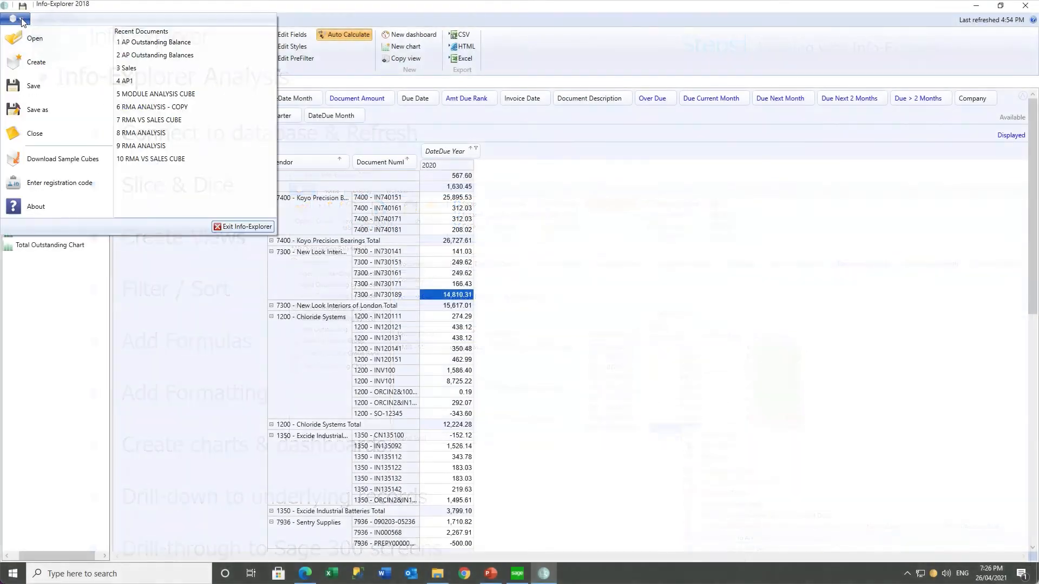
click(51, 158)
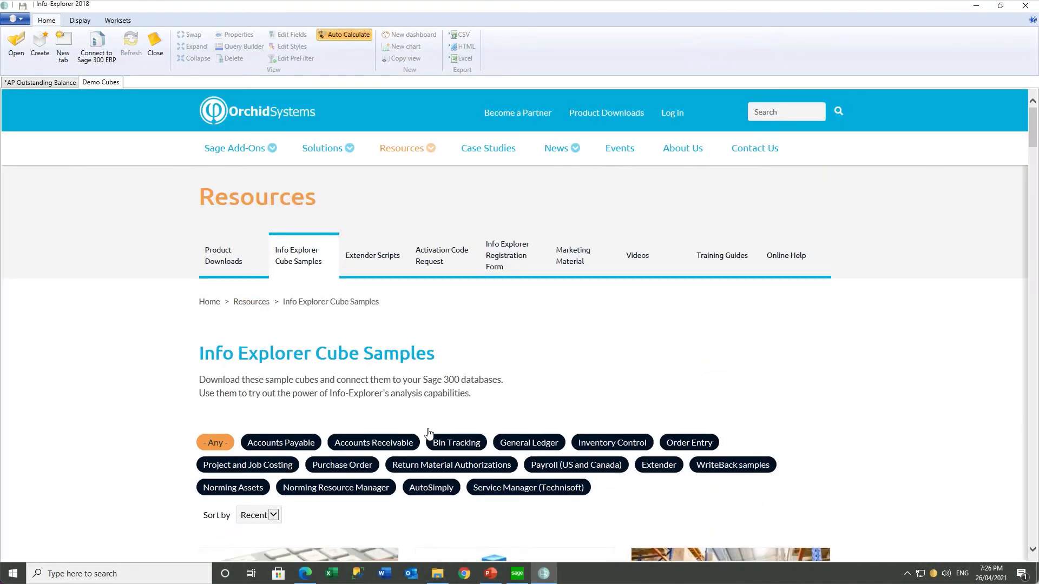
click(528, 442)
scroll(856, 447, down, 2)
scroll(855, 446, down, 6)
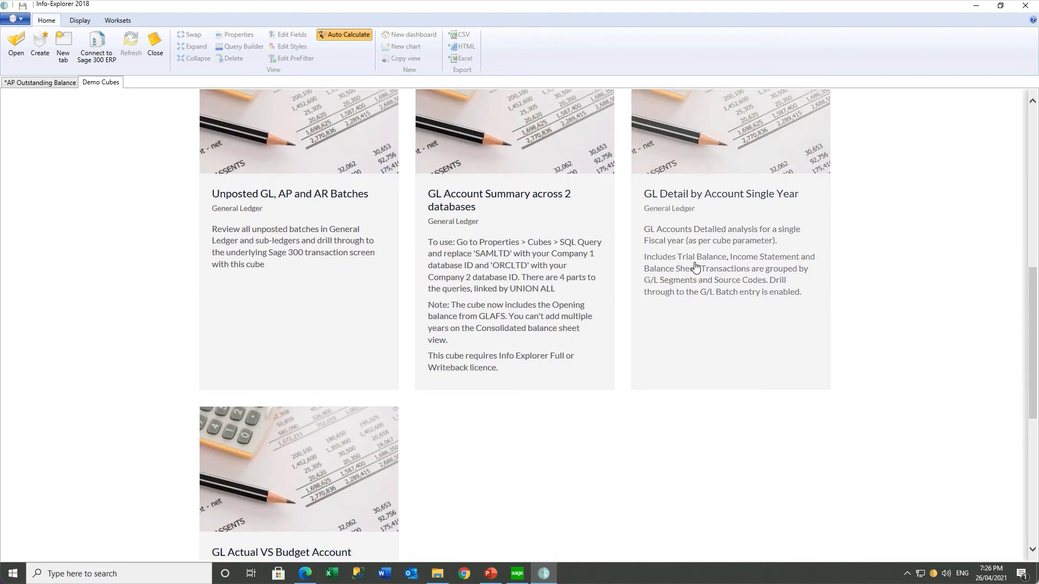
click(696, 267)
click(295, 490)
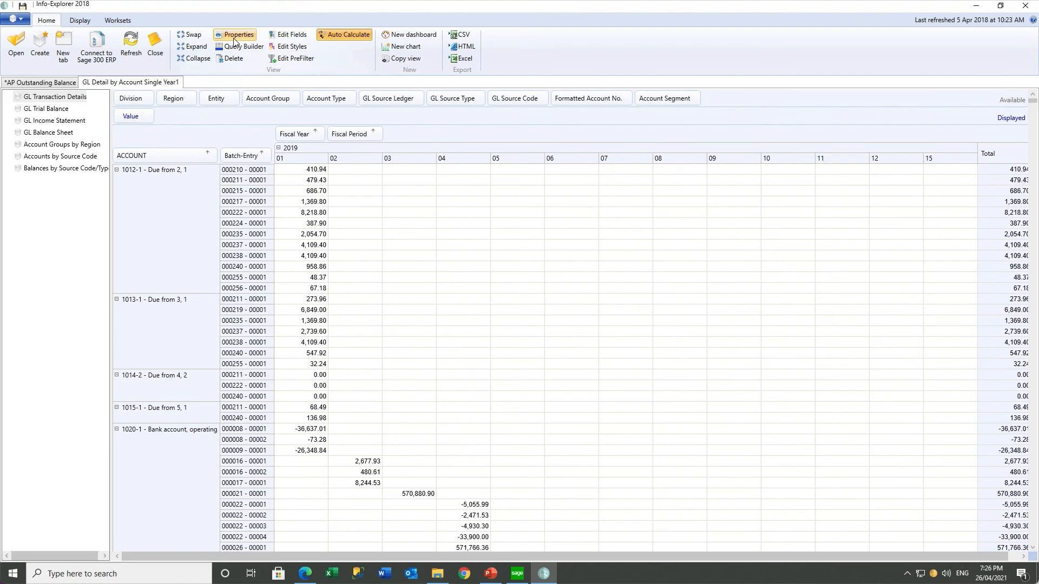
Set the cube's connection to server Sage300C2020, database ORCLTD, entering the database login and password
click(234, 38)
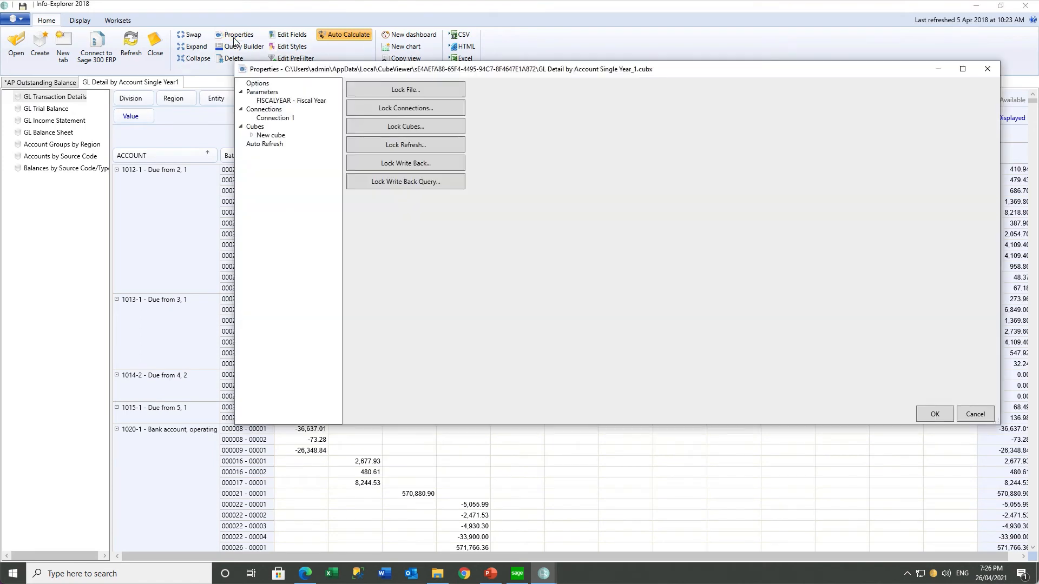
click(274, 117)
click(425, 104)
text(ReadOnly)
key(Tab)
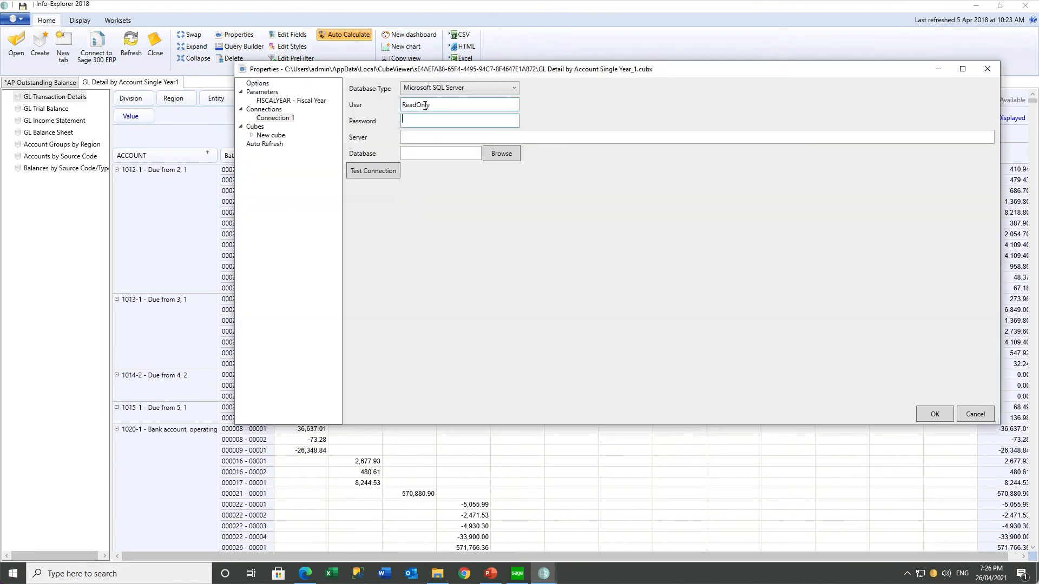
text(********)
key(Tab)
text(Sage300C2020)
key(Tab)
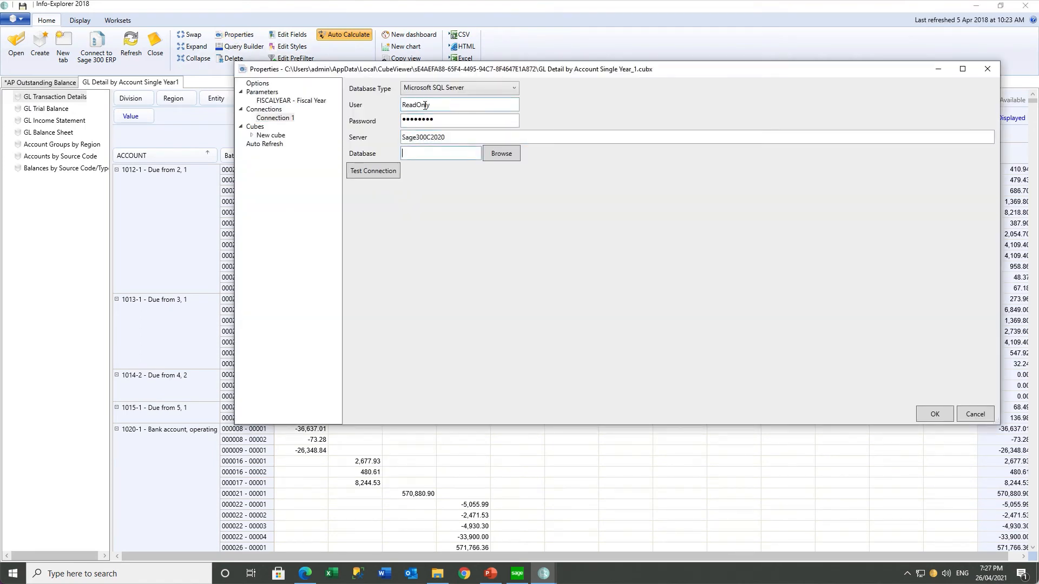
click(501, 153)
click(89, 191)
click(152, 323)
click(934, 414)
Save the cube as 'GL Detail Single Year' and show fiscal year 2020
click(16, 19)
click(37, 108)
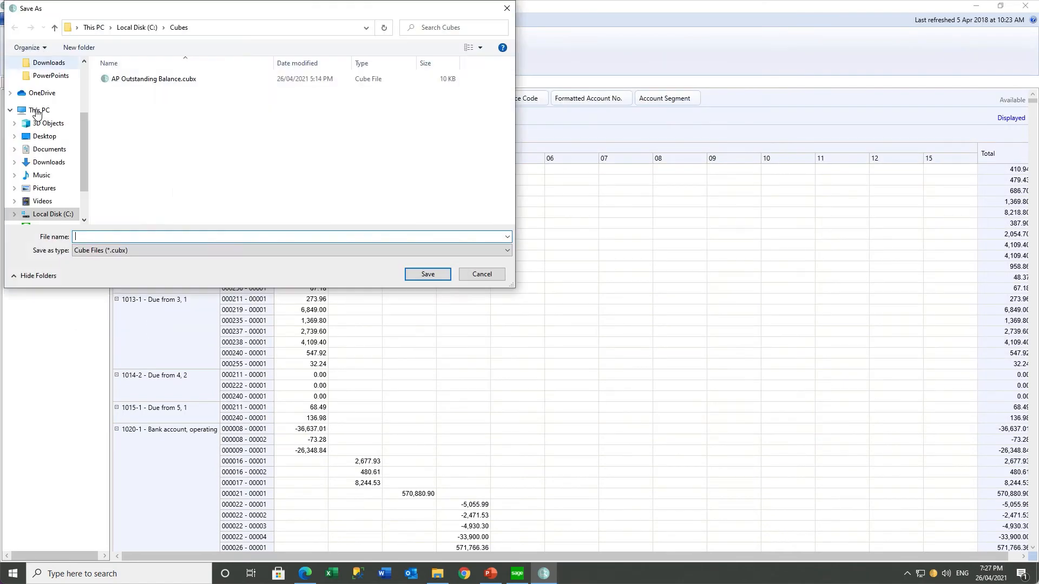
text(GL Detail Single )
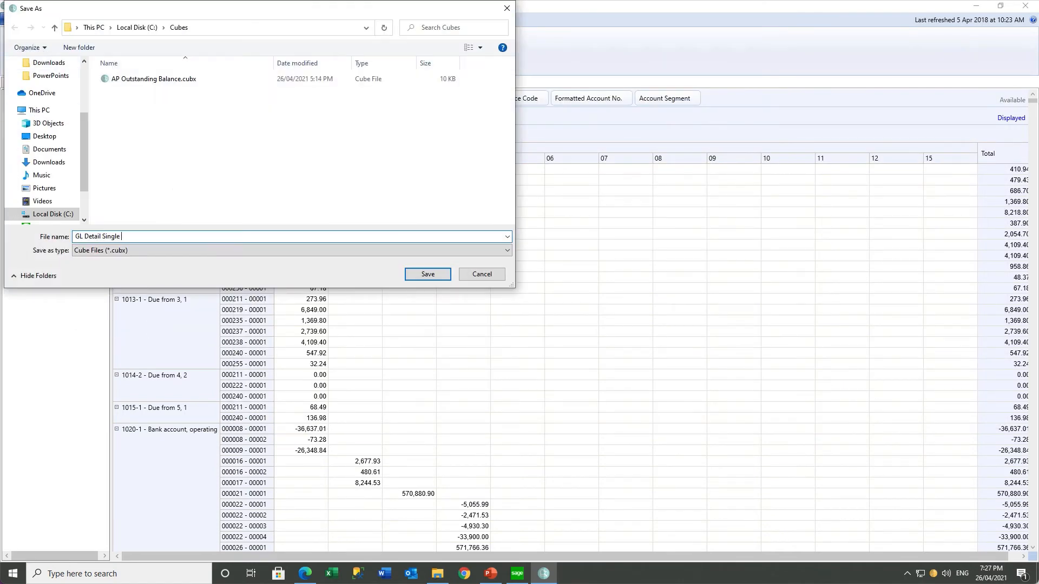
text(Year)
click(429, 274)
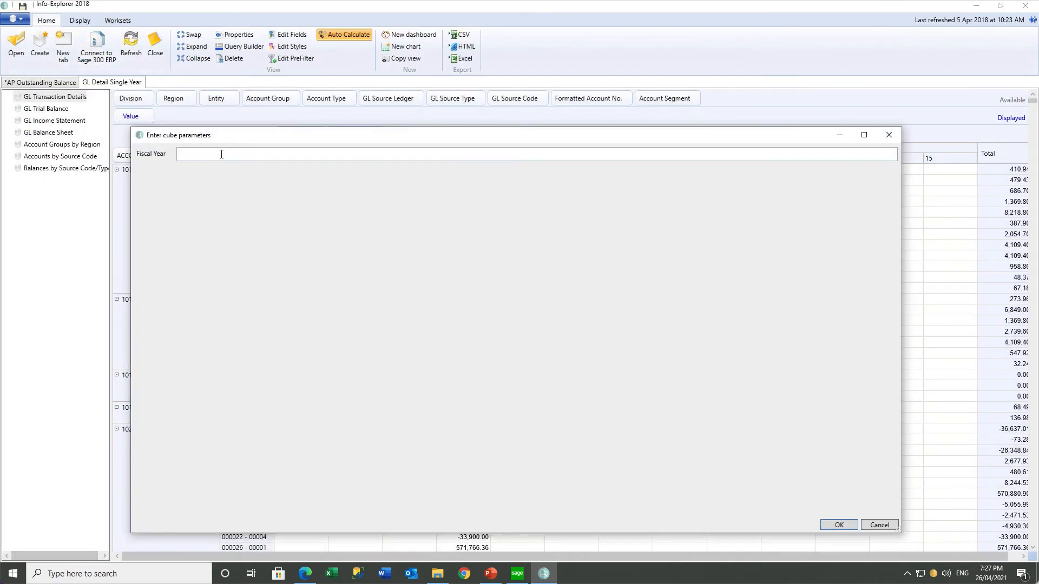
text(2020)
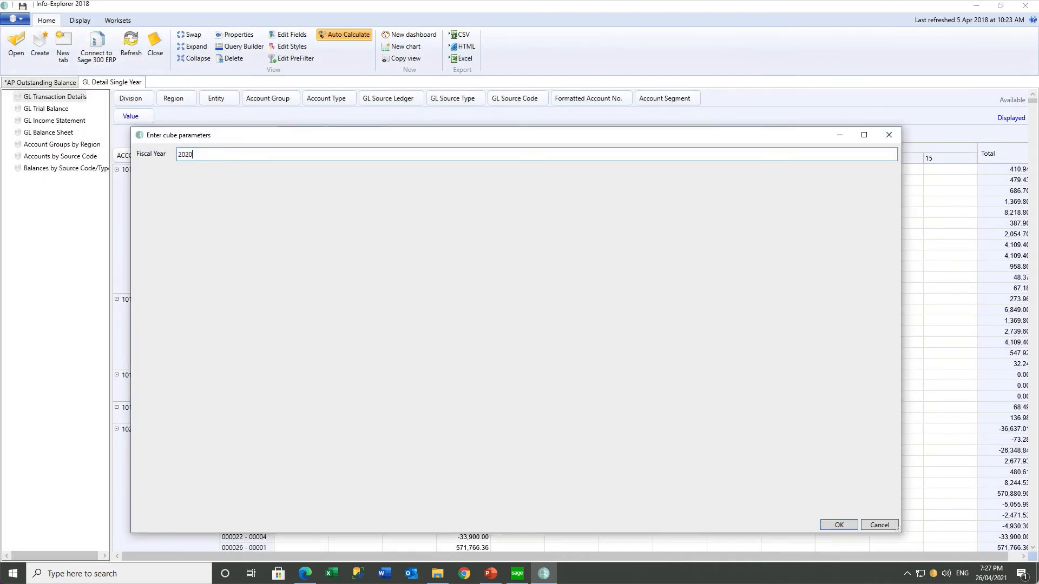
click(829, 524)
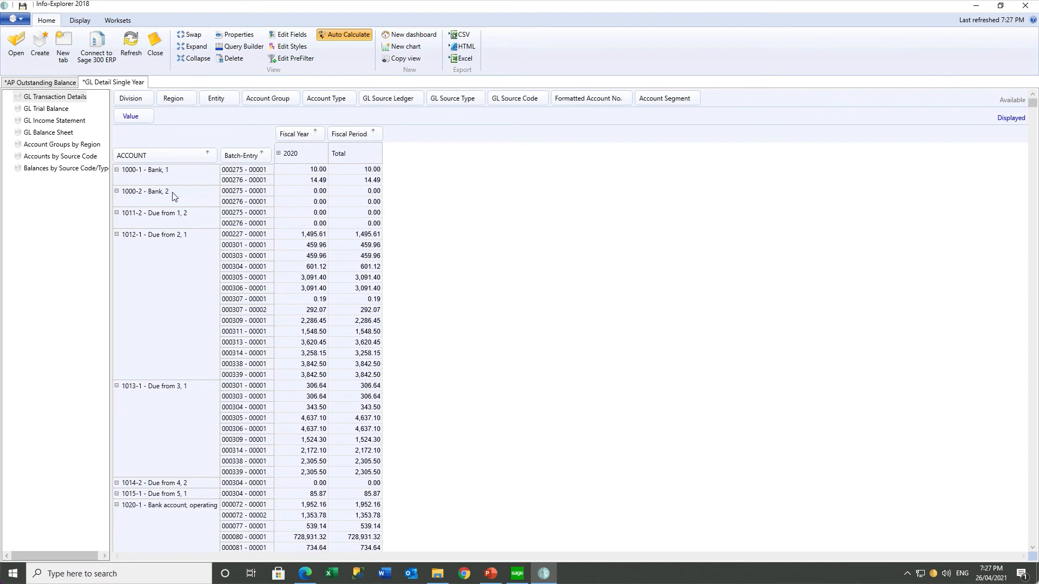
Step through the GL Trial Balance, GL Income Statement and GL Balance Sheet reports
click(66, 110)
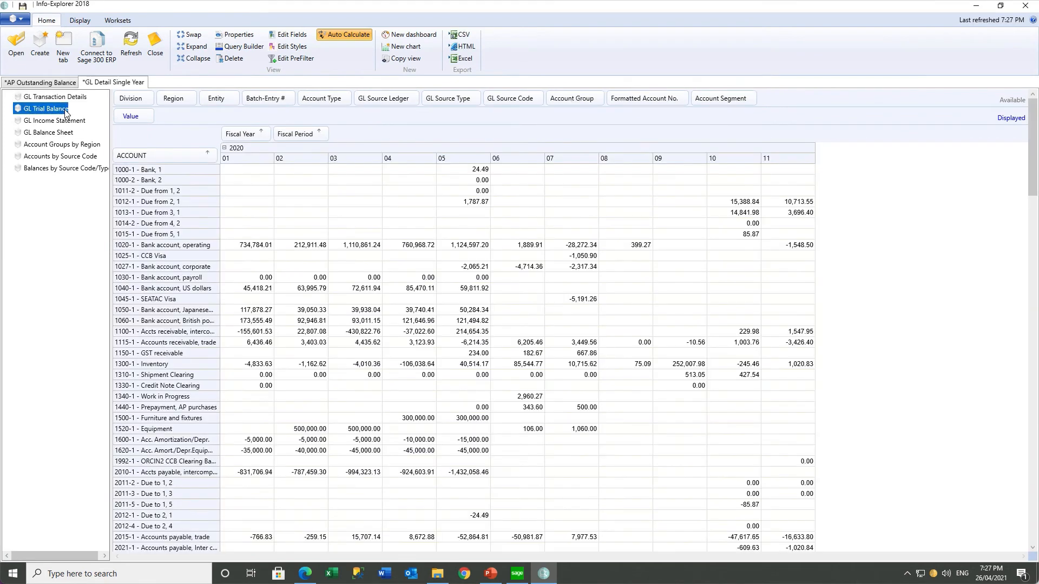
click(64, 123)
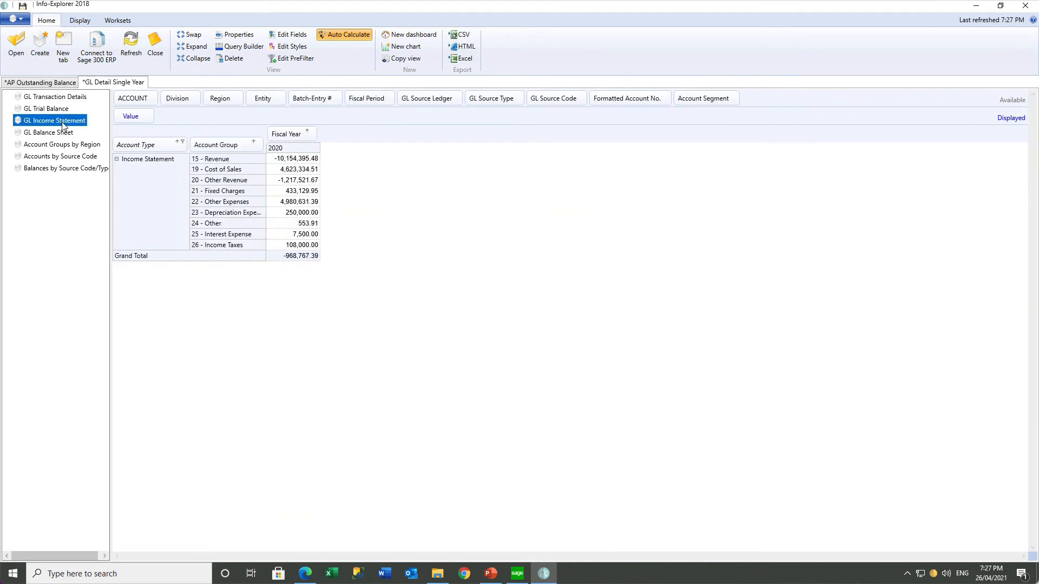
click(61, 132)
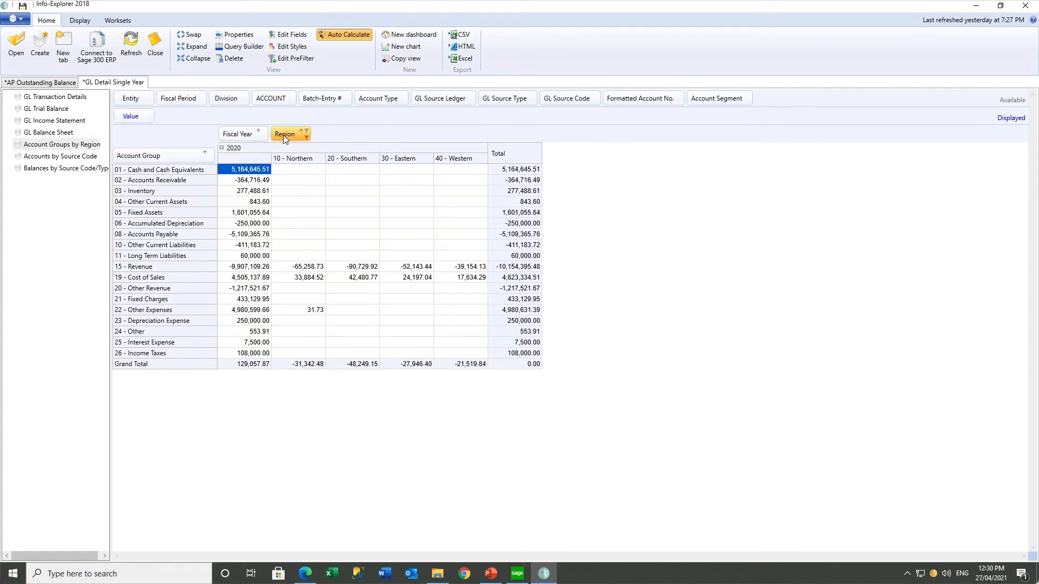
Filter account groups to 15 - Revenue and 19 - Cost of Sales, and add Division above Region
click(210, 154)
click(138, 184)
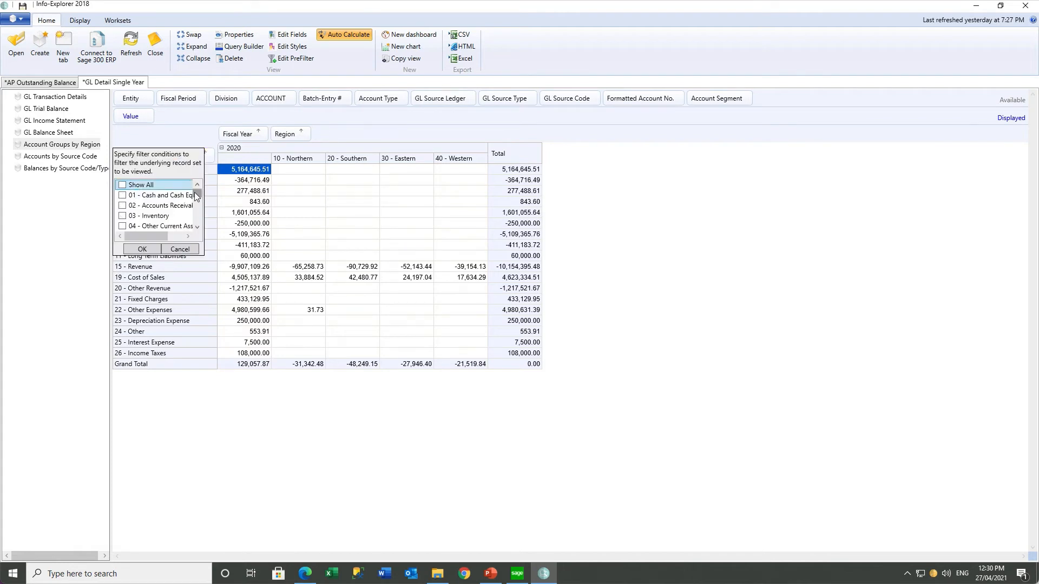
scroll(195, 199, down, 3)
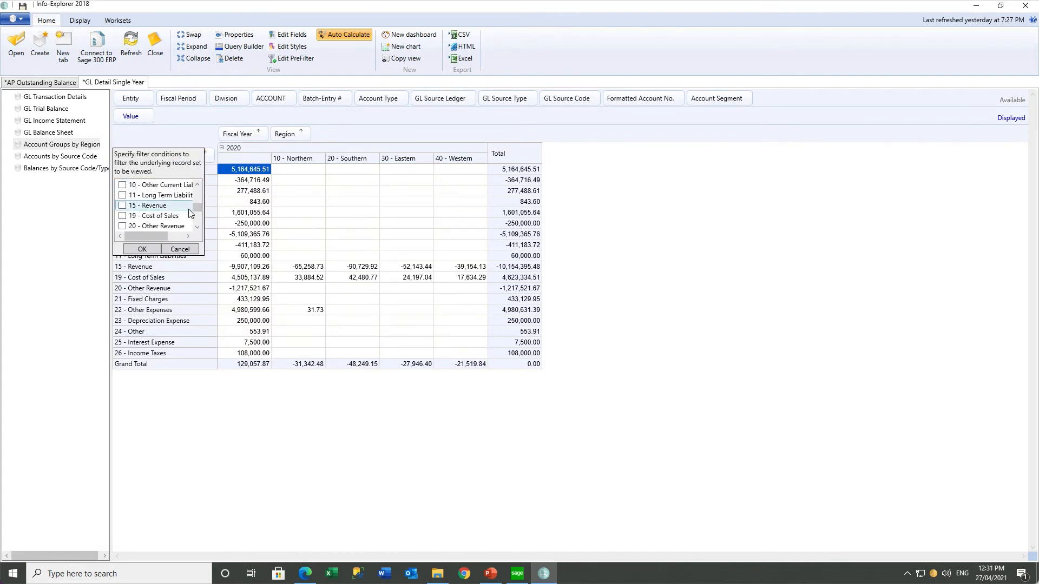
click(122, 206)
click(121, 216)
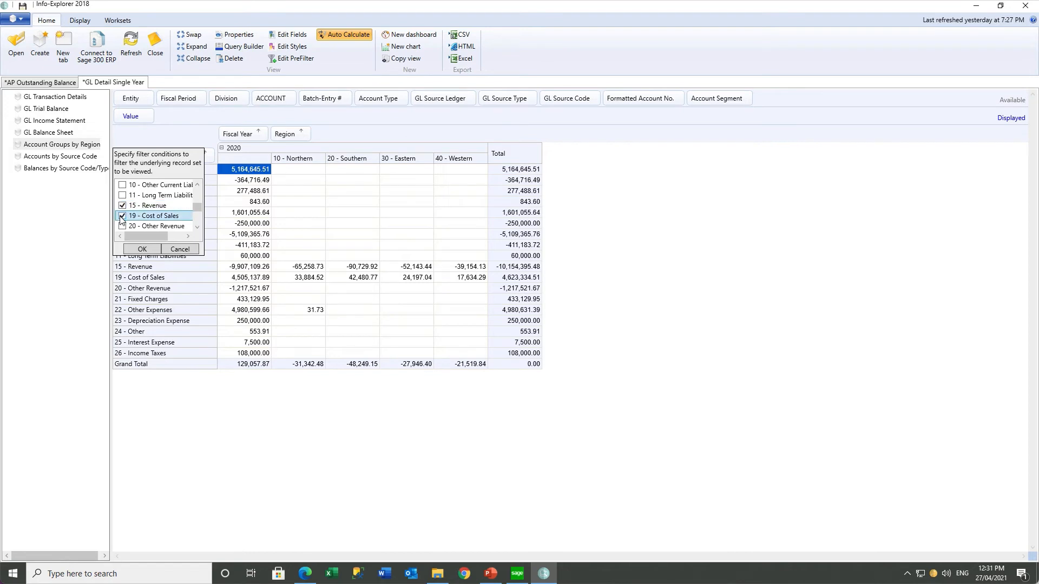
click(135, 250)
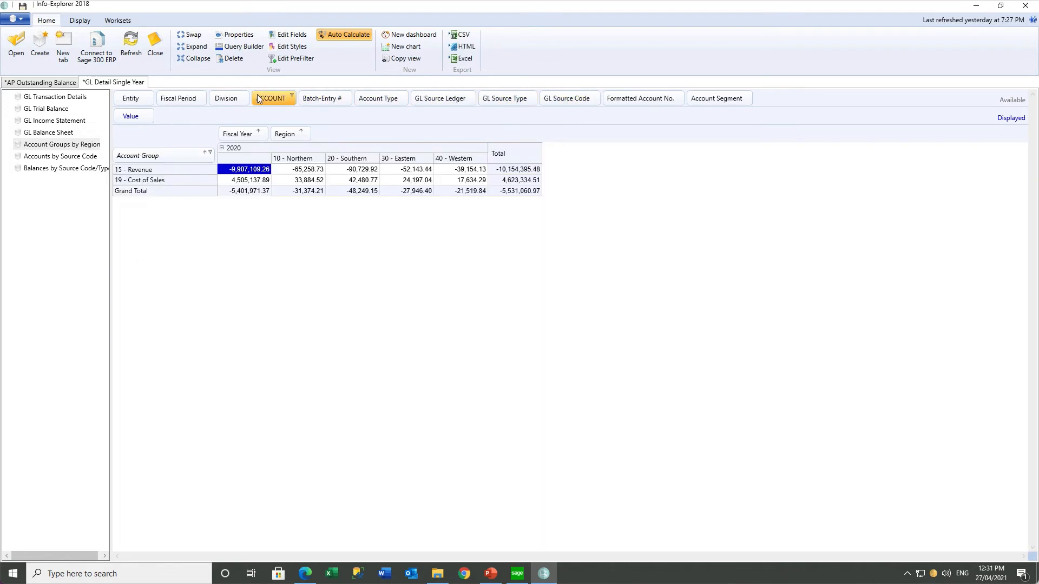
drag(231, 97, 331, 139)
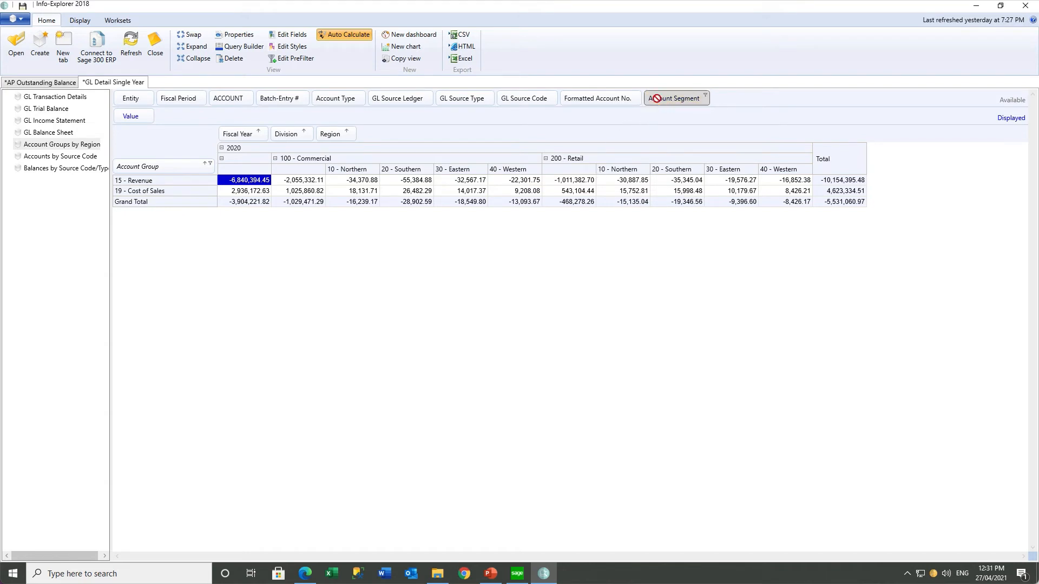
Add Account Segment and Batch-Entry # row groupings, then select batch 000131's -461,282.28 amount
drag(657, 102, 198, 174)
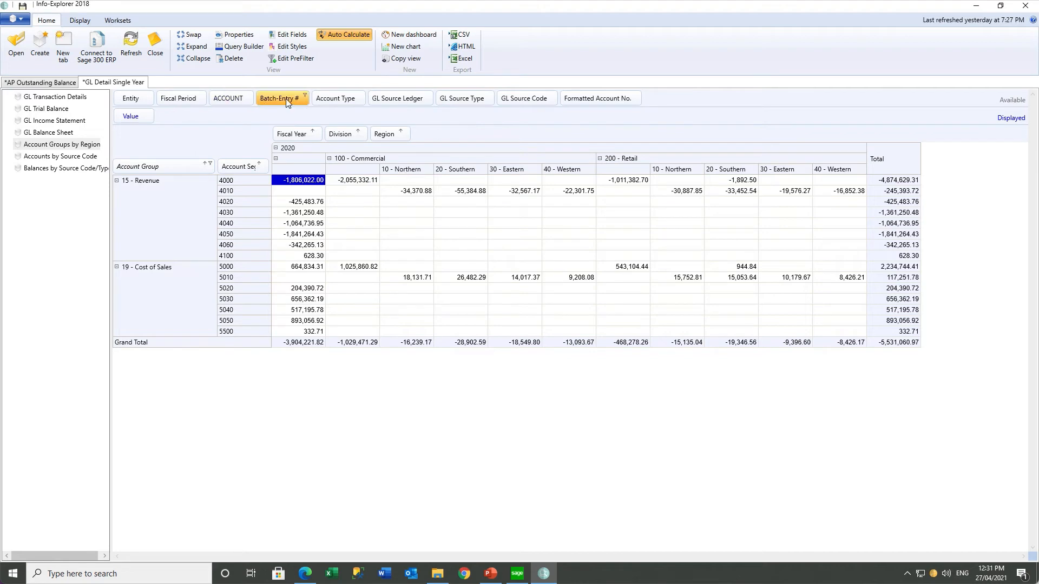
drag(286, 98, 272, 173)
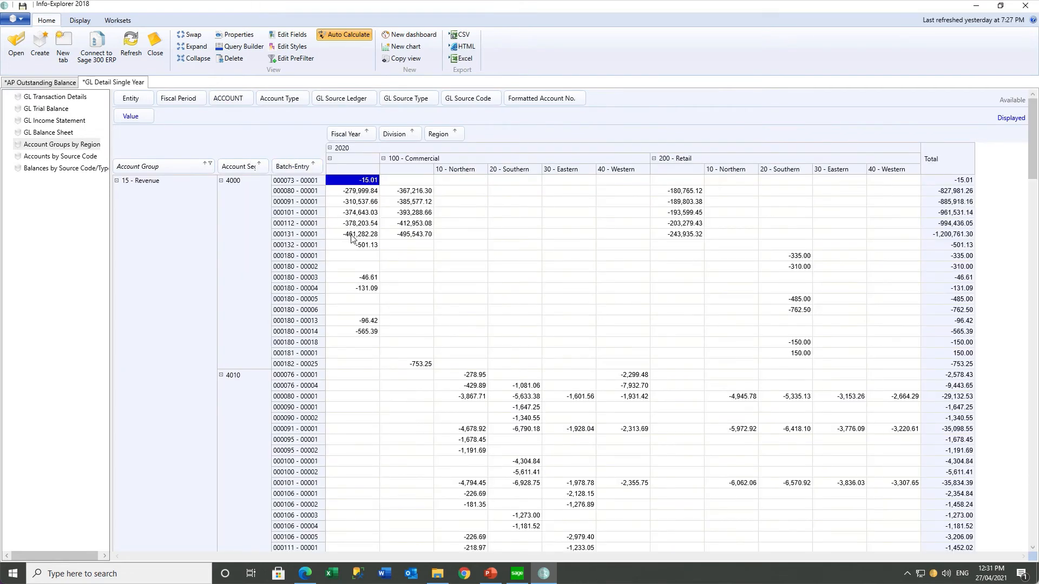
click(352, 234)
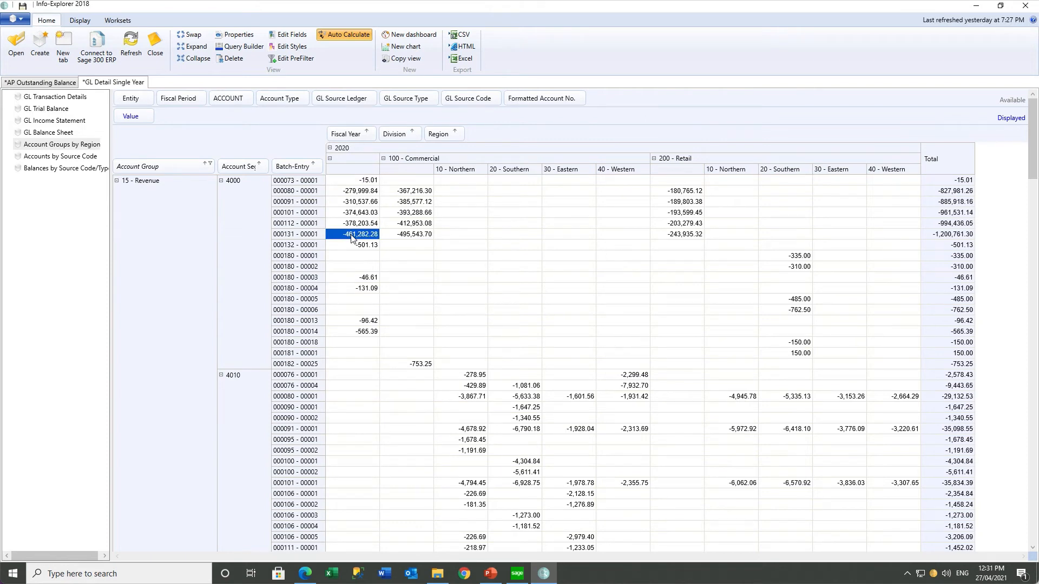
Drill through -461,282.28 to batch 000131's G/L Journal Entry, close it, then show GL Balance Sheet
right_click(352, 238)
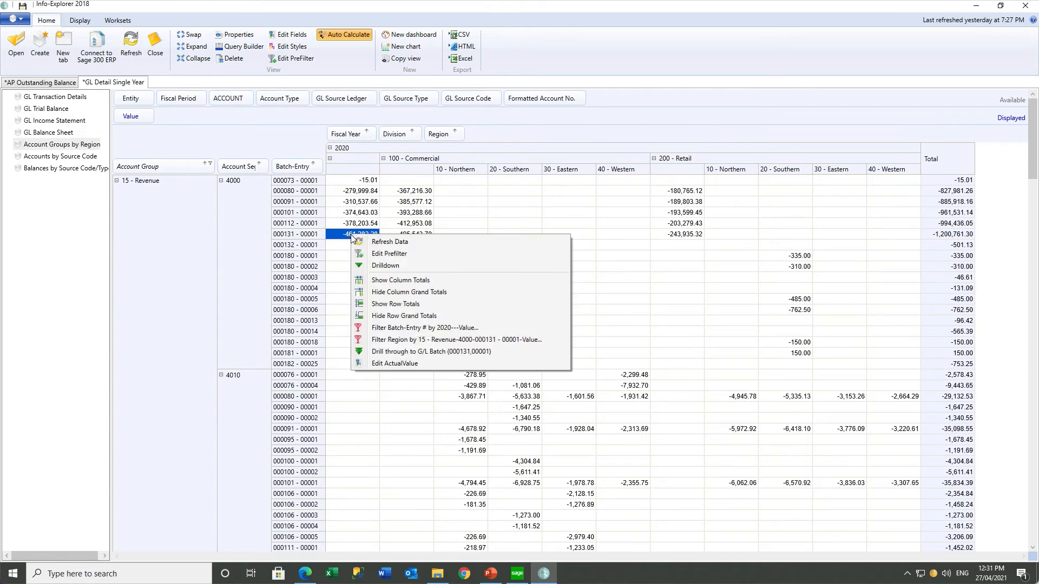
click(387, 353)
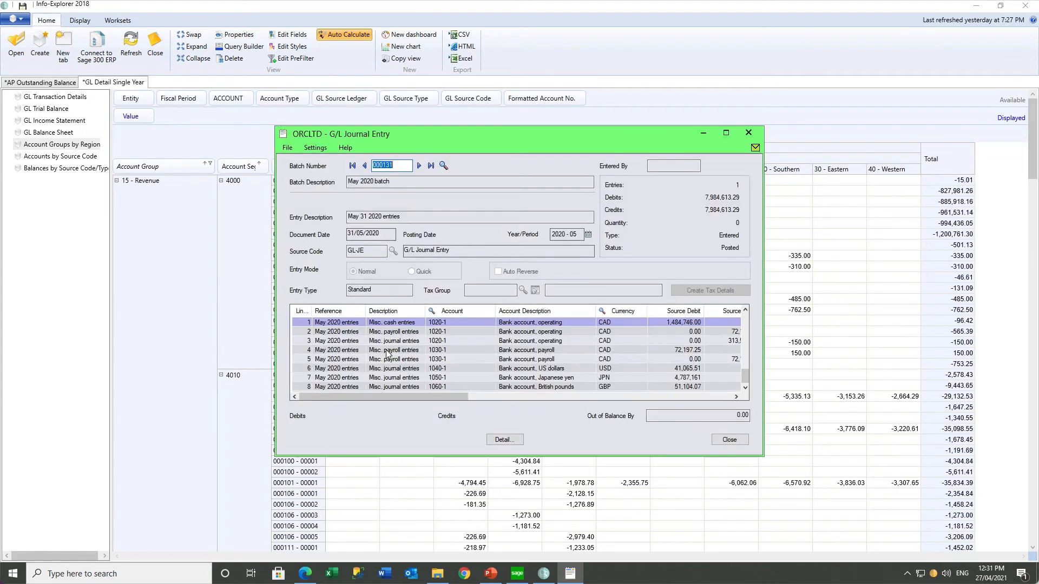
click(748, 134)
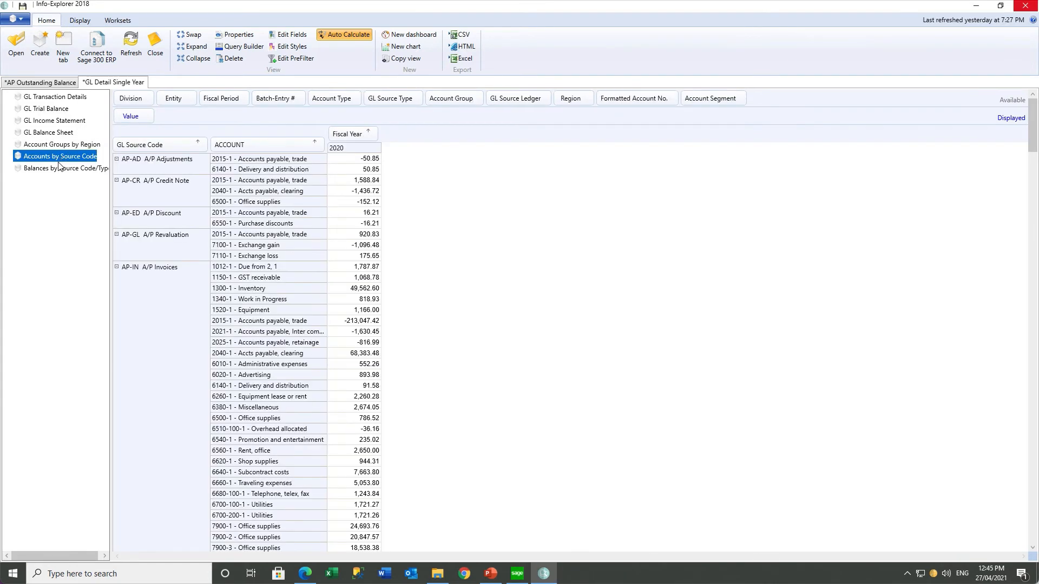
click(54, 168)
Chart the GL Balance Sheet's 2020 values by account group and display them as bars
click(57, 133)
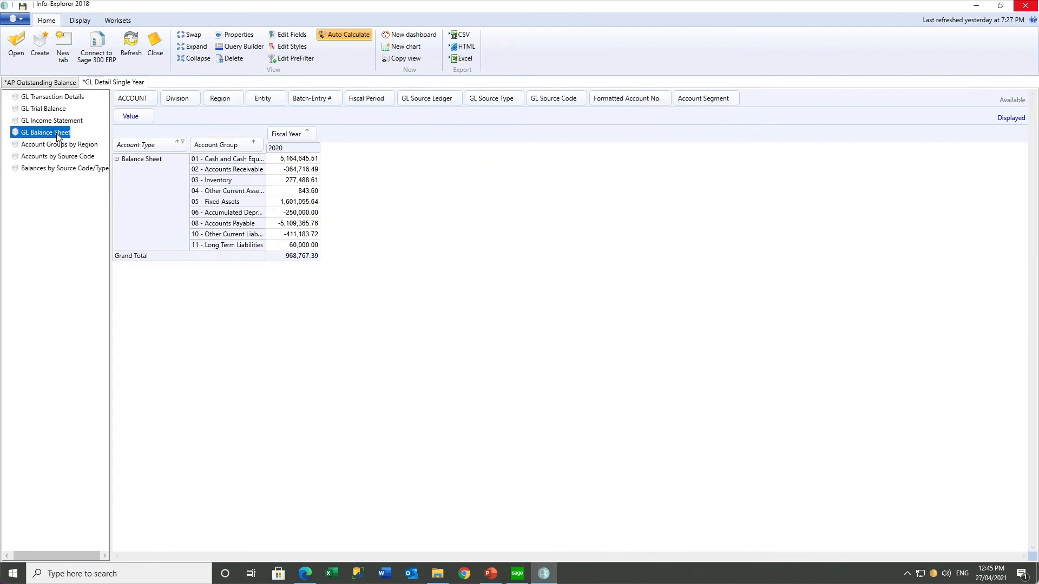
click(406, 47)
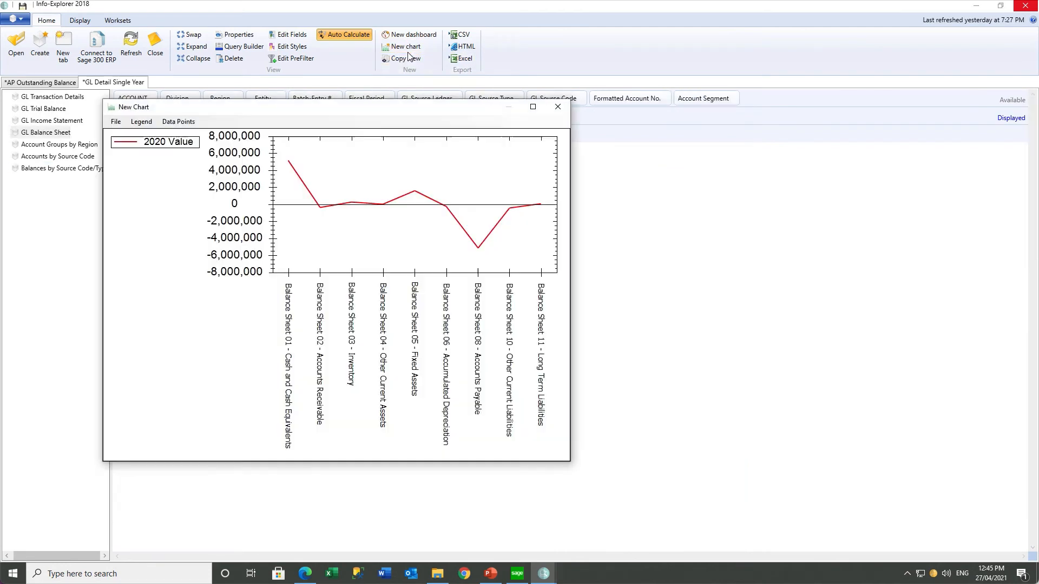
click(116, 121)
click(130, 173)
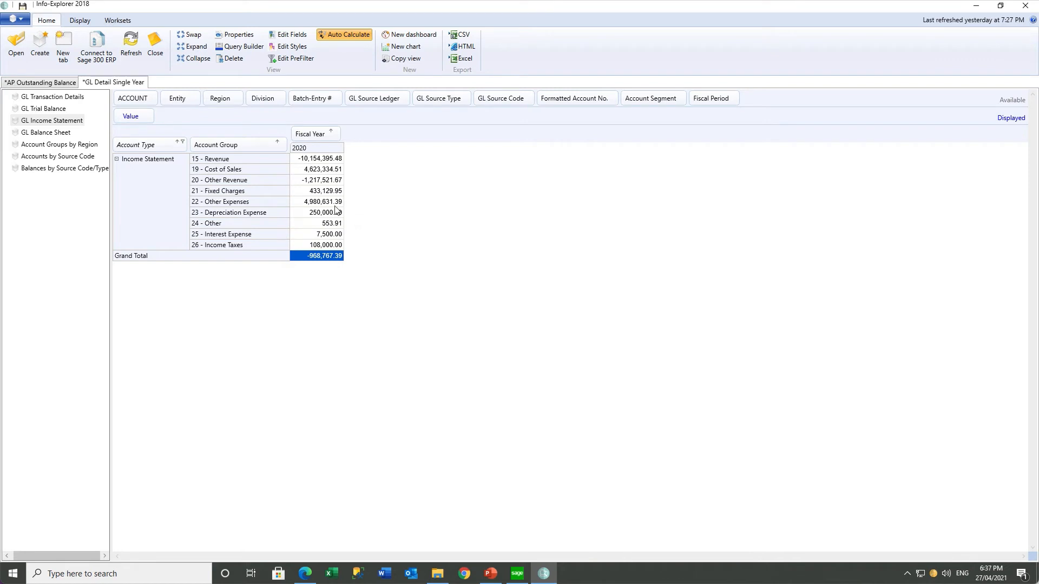
Add Fiscal Period beside Fiscal Year so Fixed Charges spreads into monthly columns, then open Edit Fields
click(321, 193)
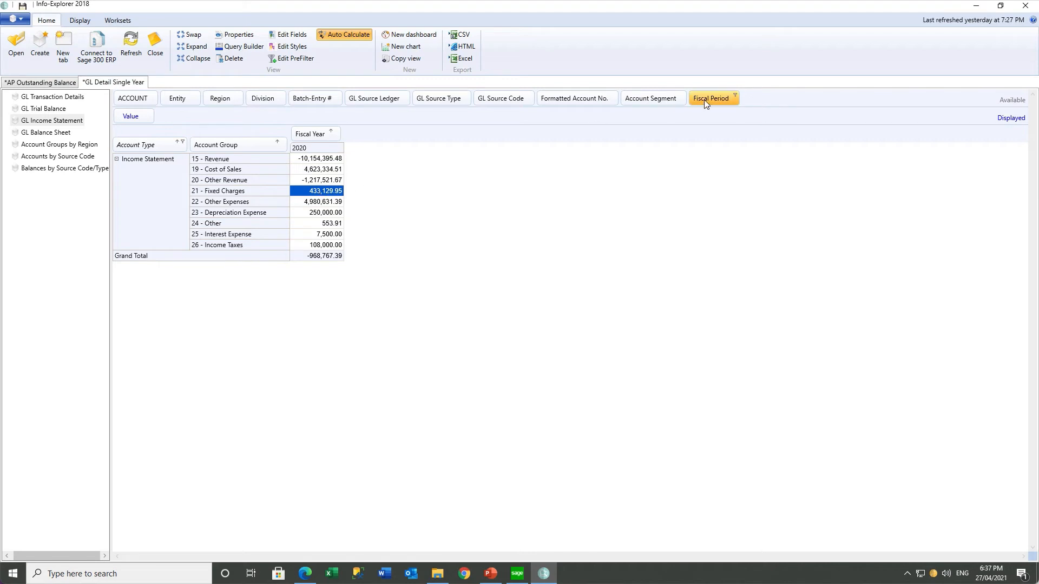
drag(703, 100, 370, 136)
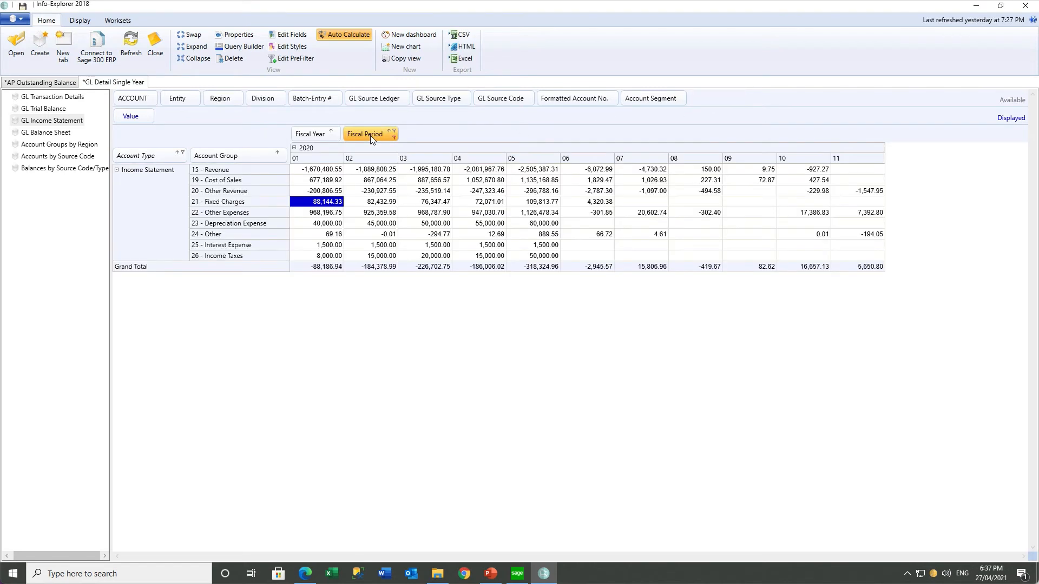
click(366, 203)
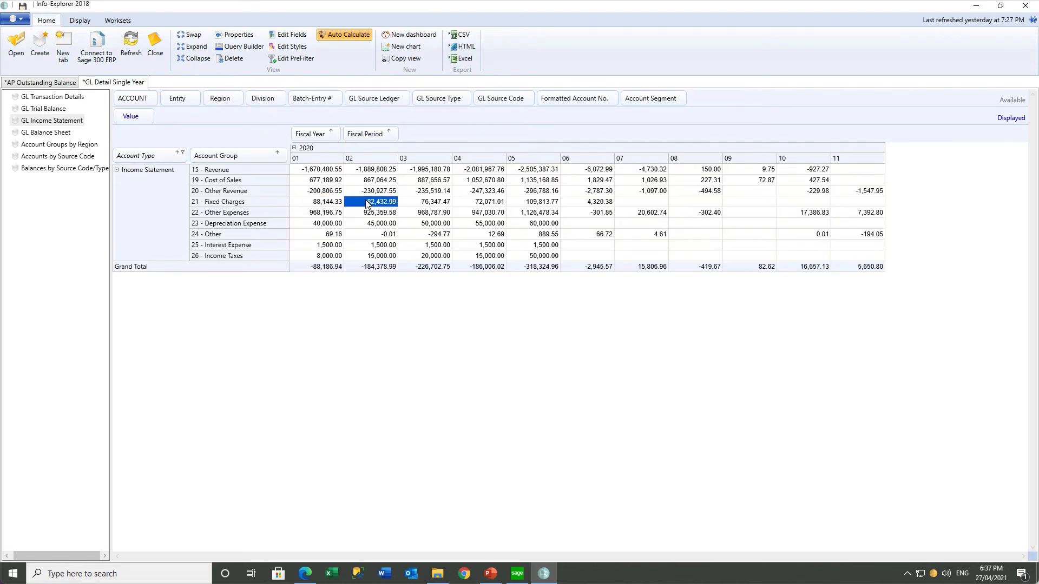
click(417, 203)
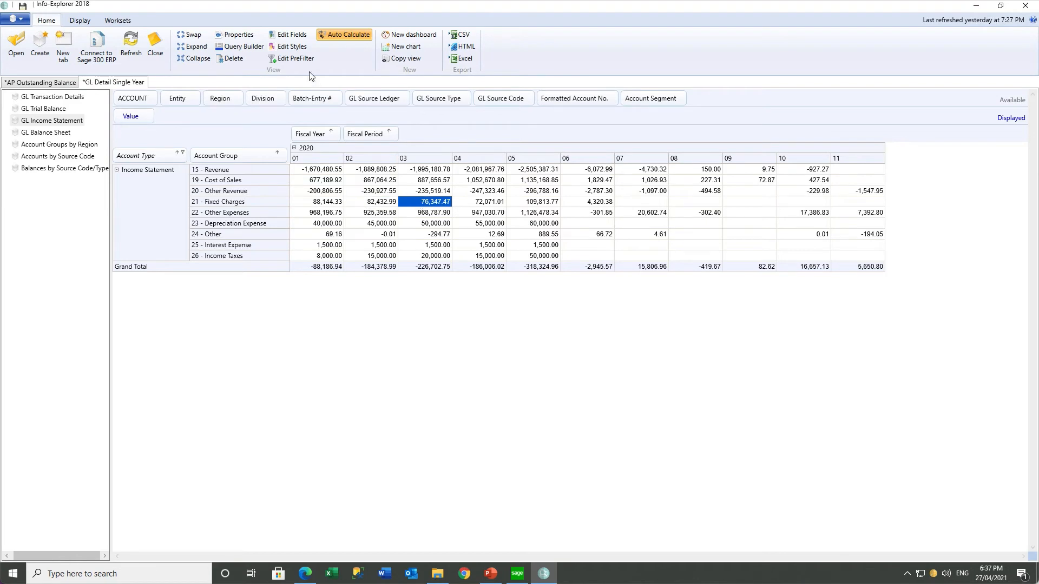
click(292, 37)
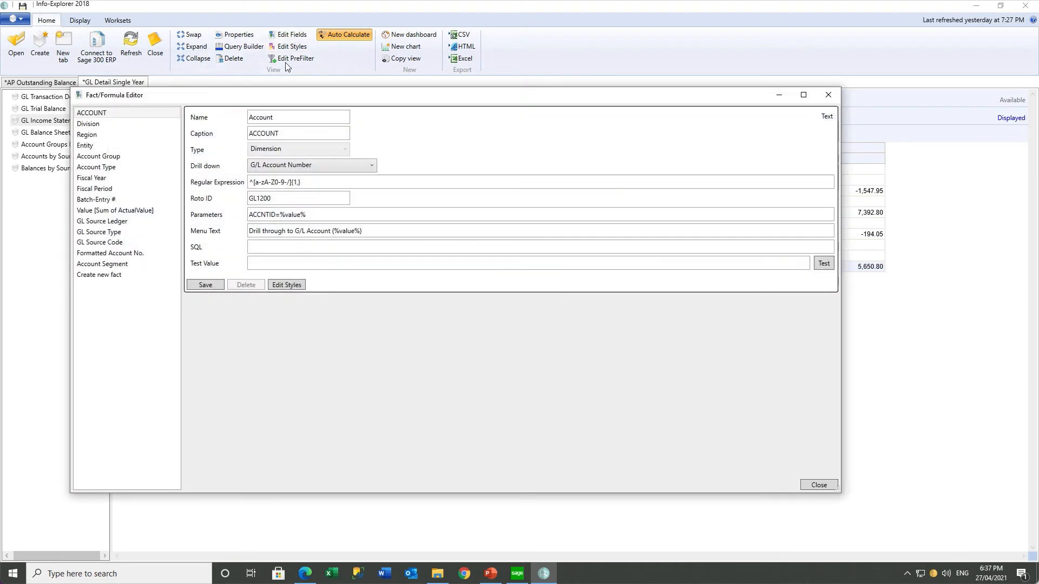
Start a new fact named PCTINC with the caption '% Increase'
click(99, 274)
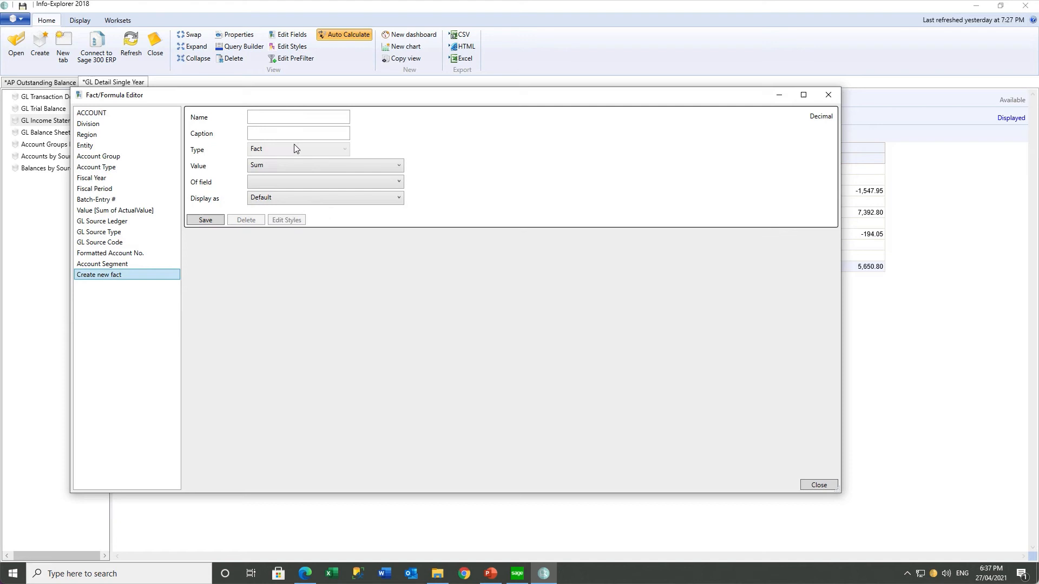
click(295, 116)
text(PC)
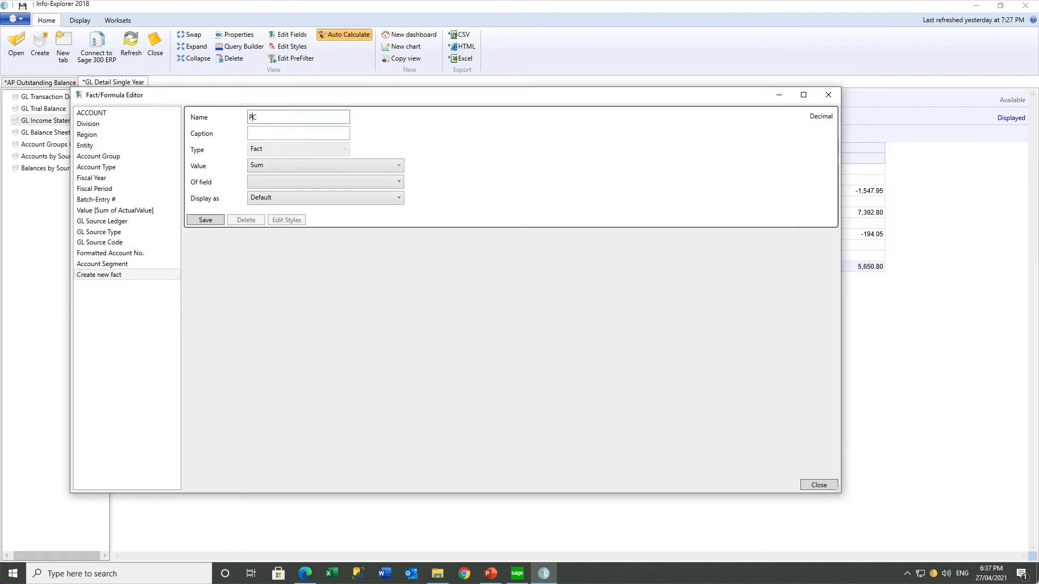
text(TINC)
key(Tab)
text(% Inc)
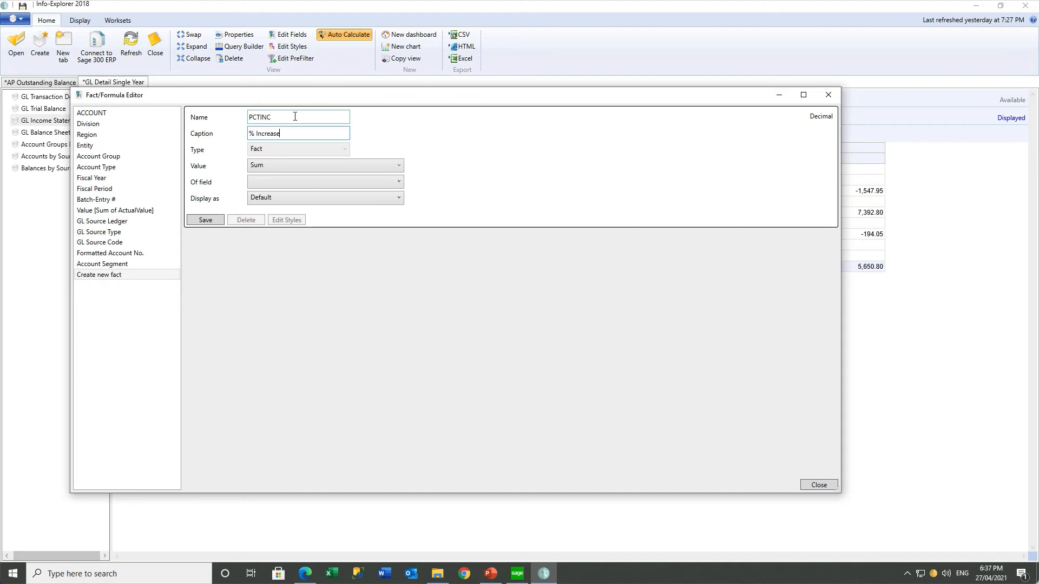
Base PCTINC on the Value field, display it as Percent variation (across), and save it
click(275, 185)
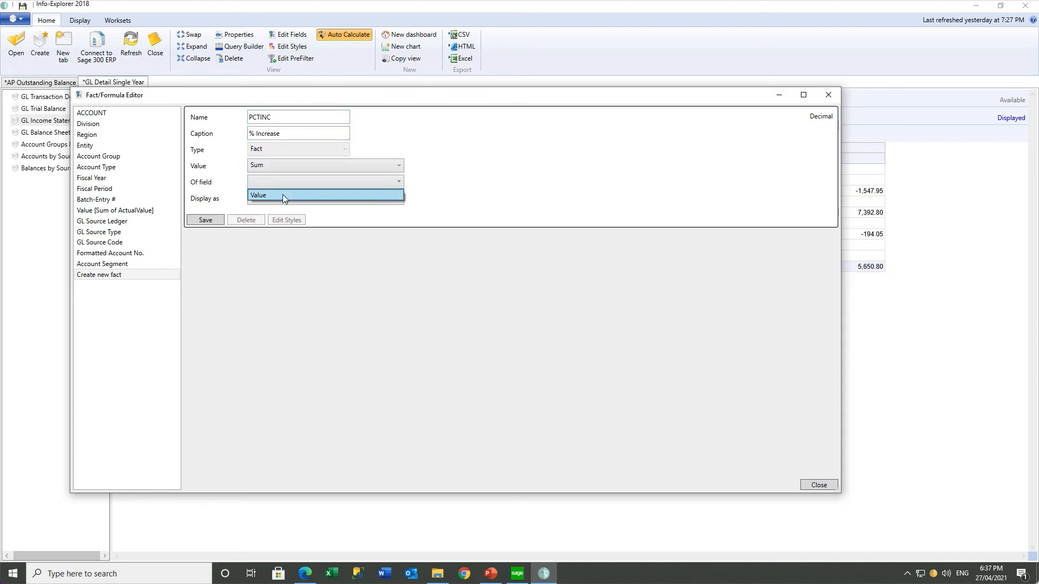
click(284, 194)
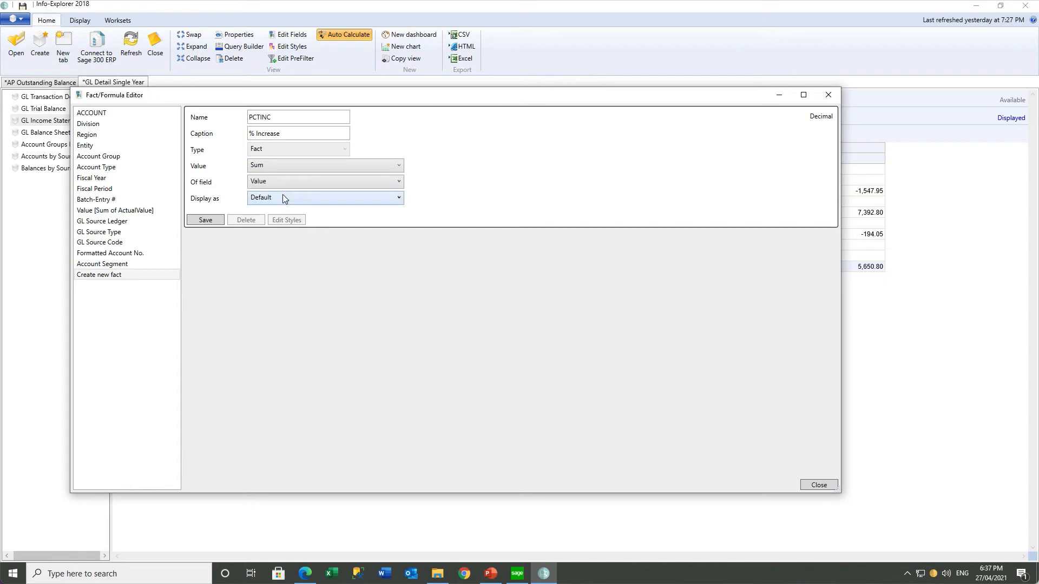
click(328, 203)
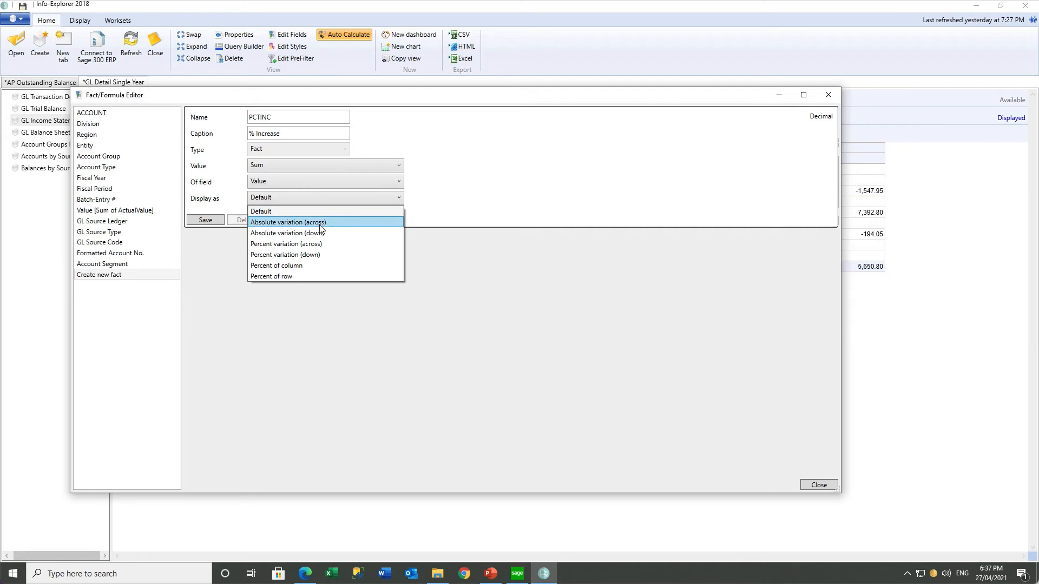
click(314, 246)
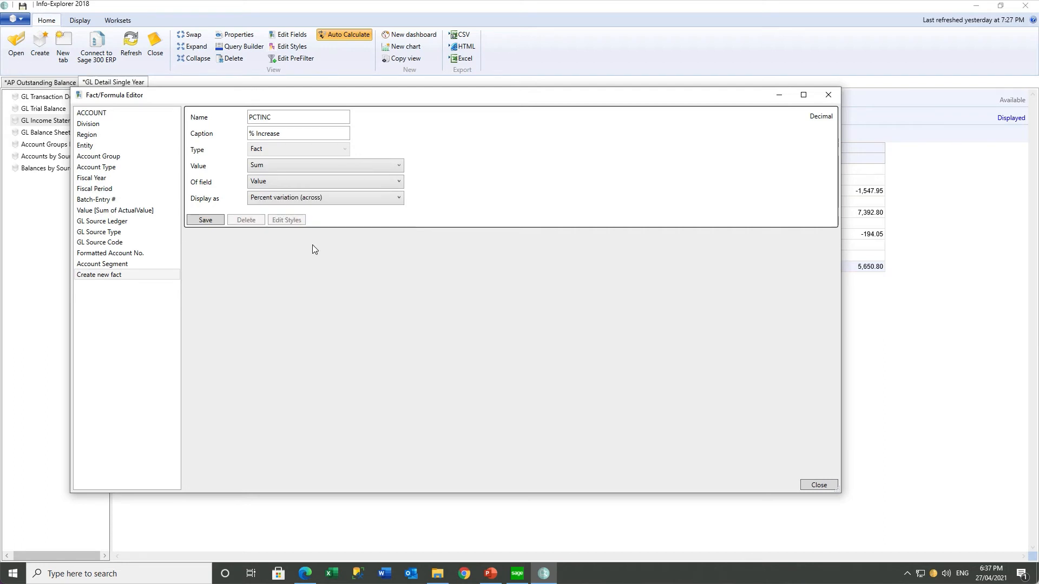
click(209, 222)
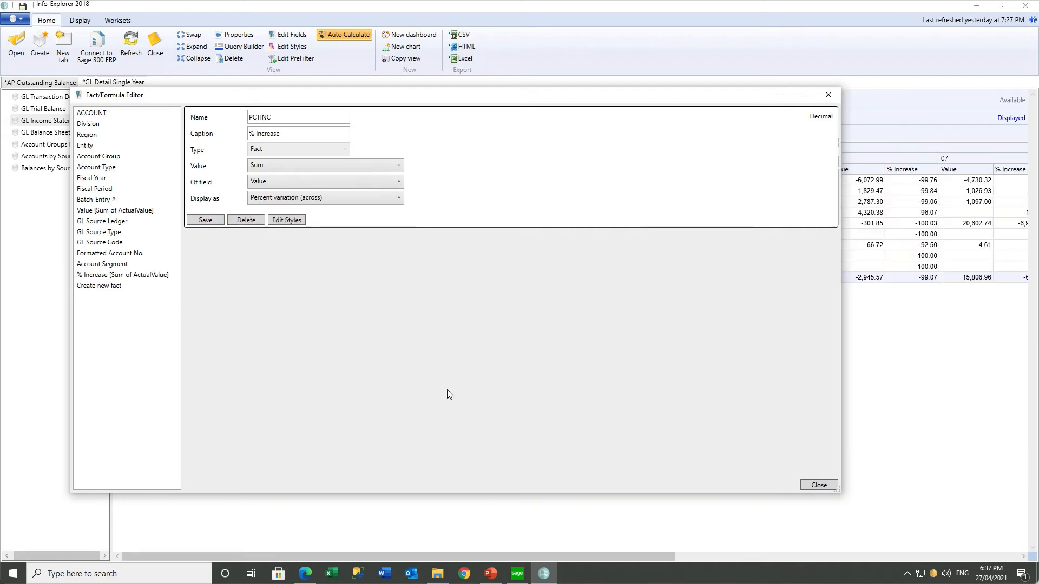
click(811, 485)
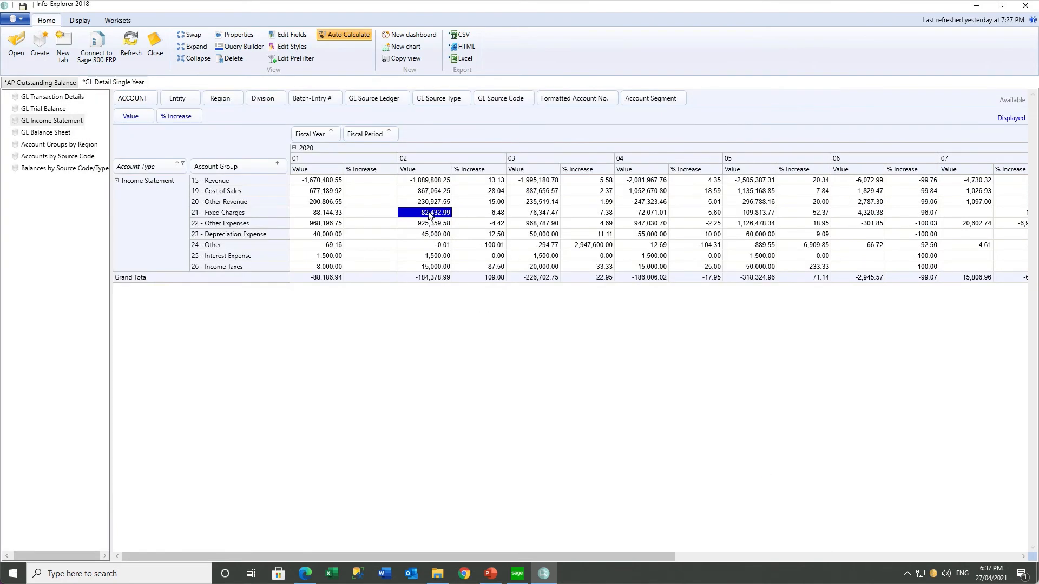
click(486, 217)
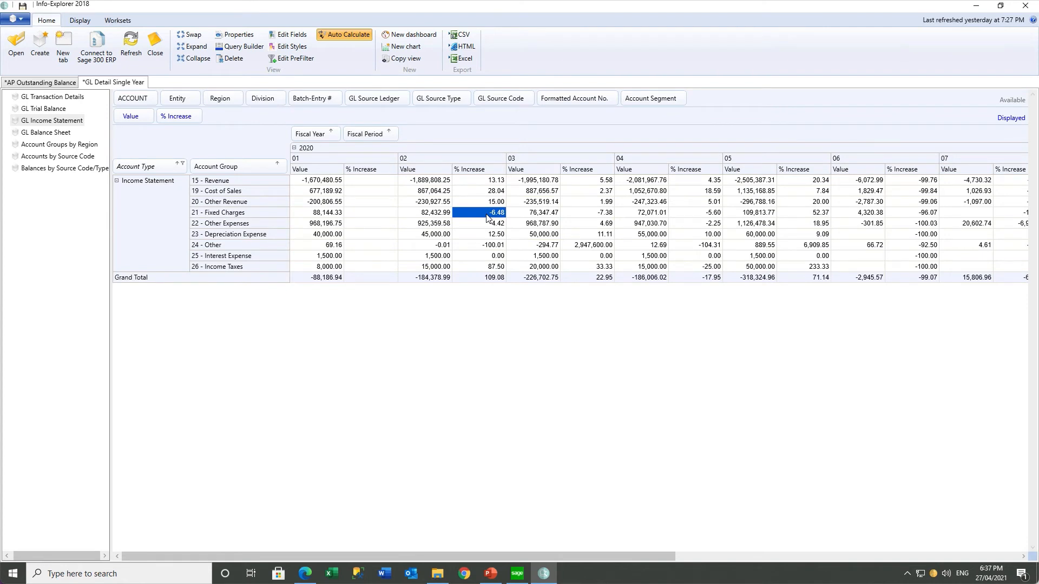
click(580, 217)
click(697, 215)
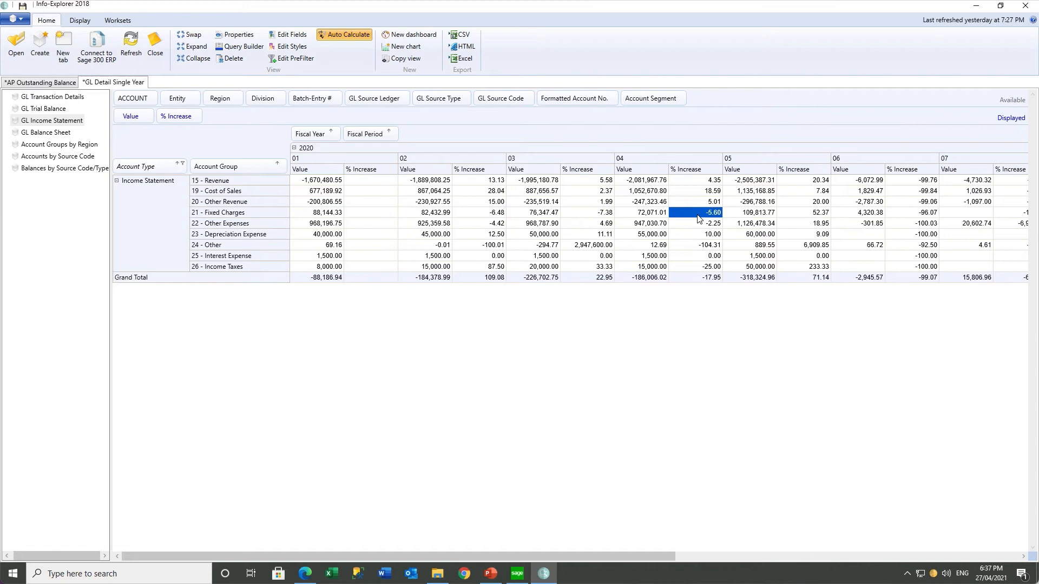
click(803, 215)
Create and save a style named Red with a light red custom background for % Increase
click(284, 37)
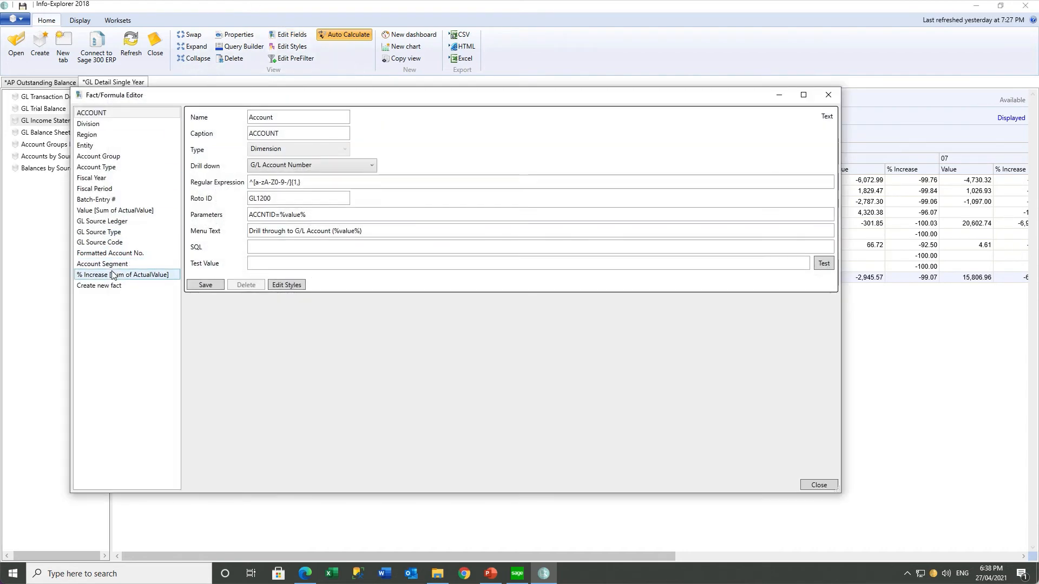
click(112, 276)
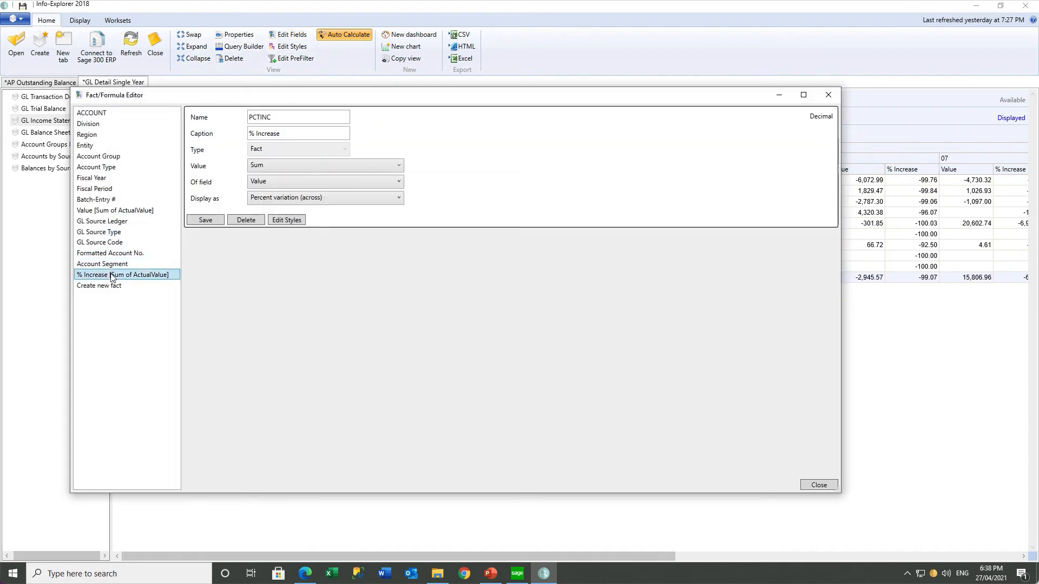
click(286, 219)
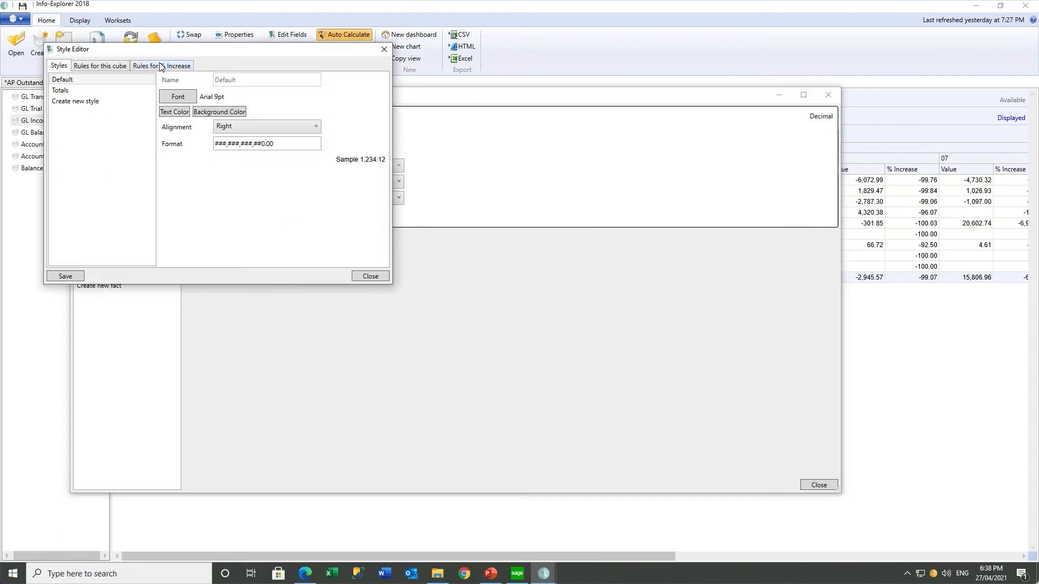
click(75, 101)
text(Red)
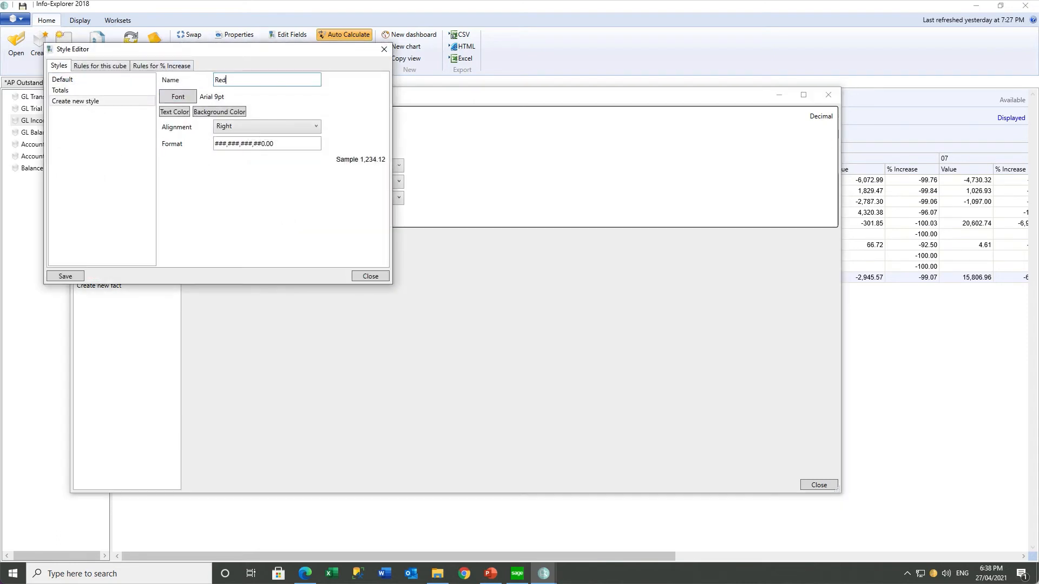
click(223, 113)
click(469, 173)
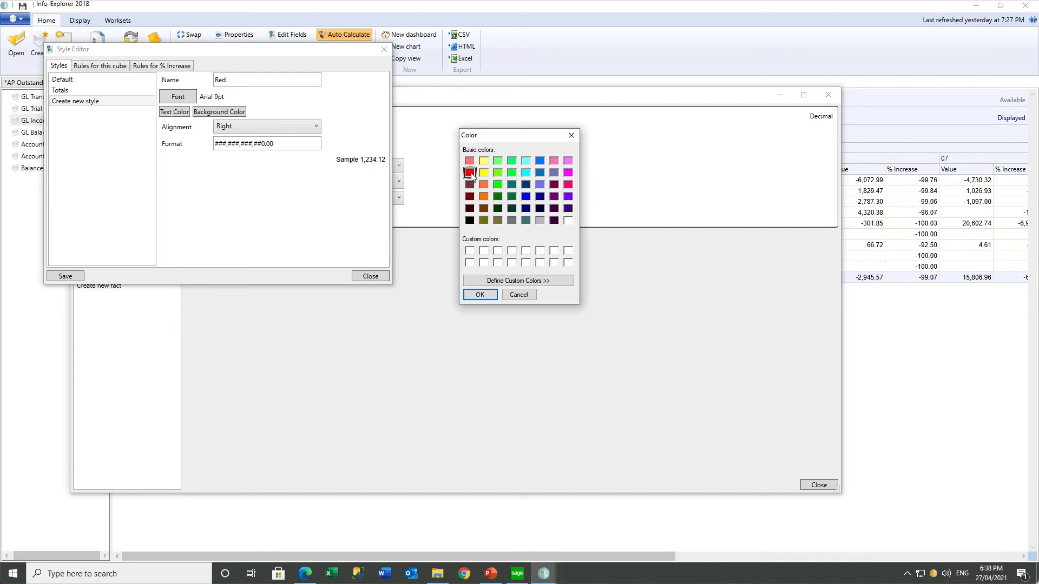
click(503, 282)
click(690, 176)
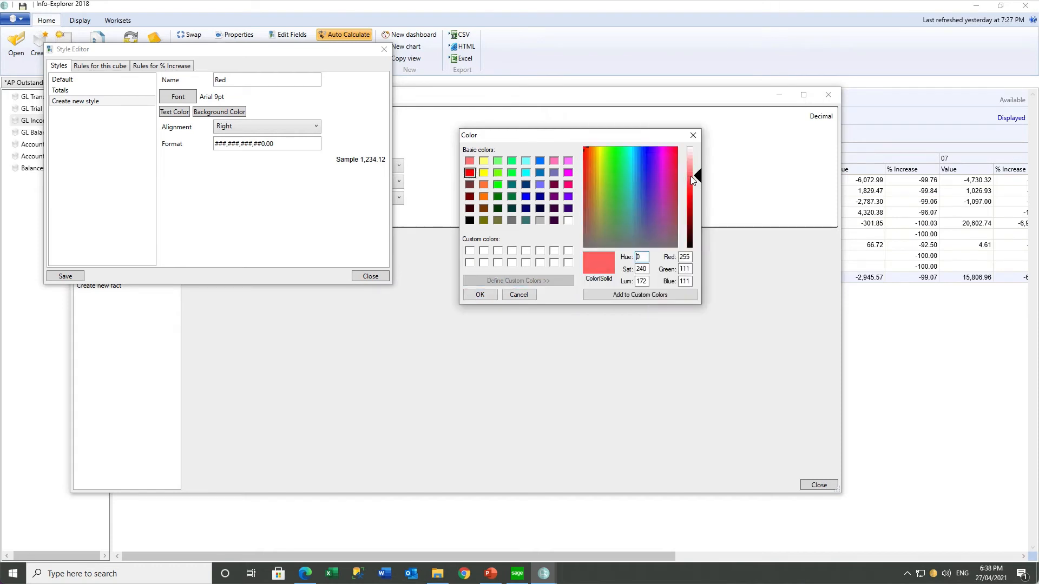
click(617, 295)
click(480, 294)
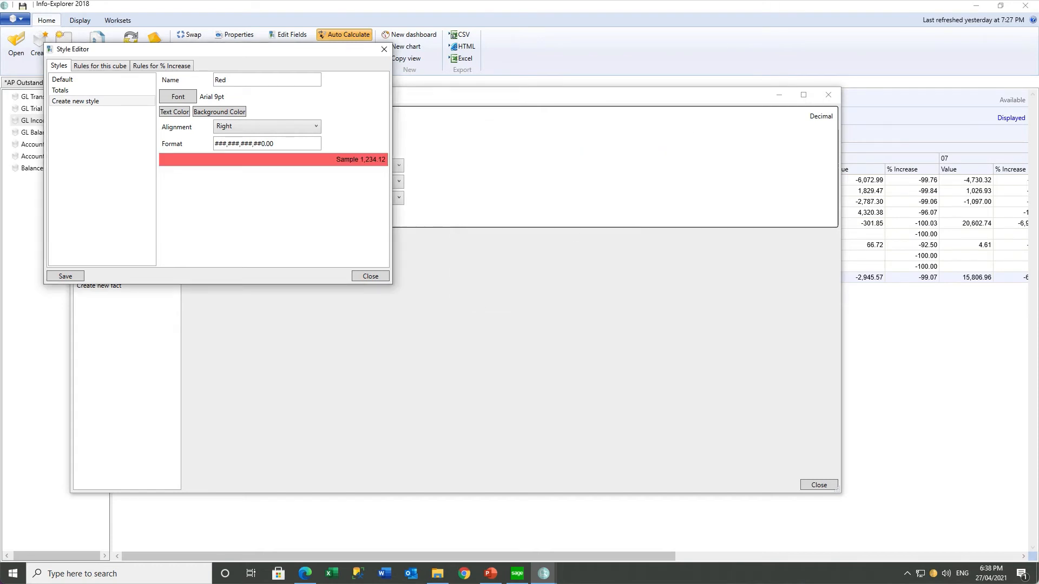
click(69, 277)
Create and save a style named Green with a light green custom background
click(89, 112)
click(237, 79)
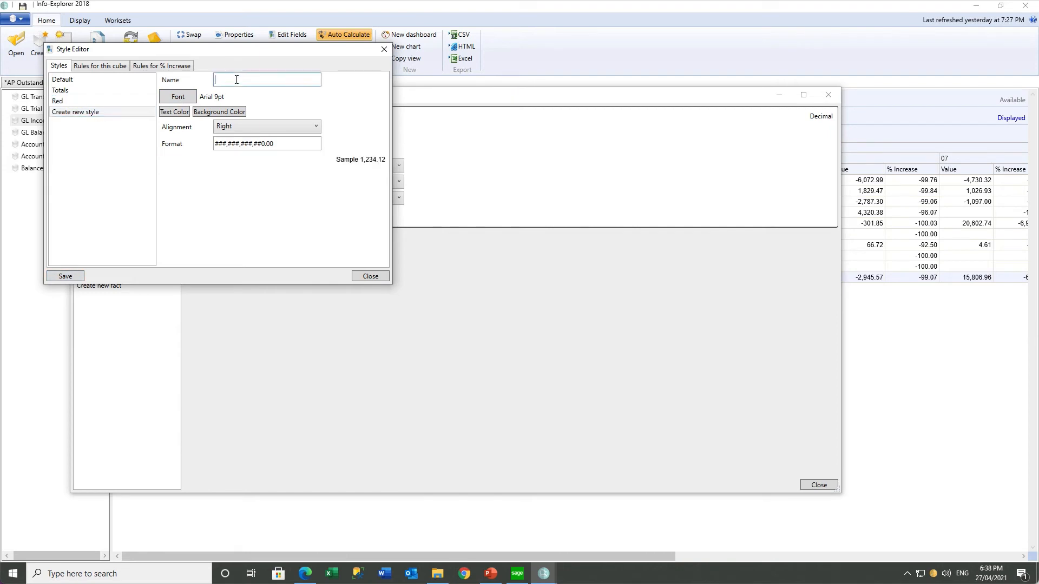
text(Green)
click(219, 112)
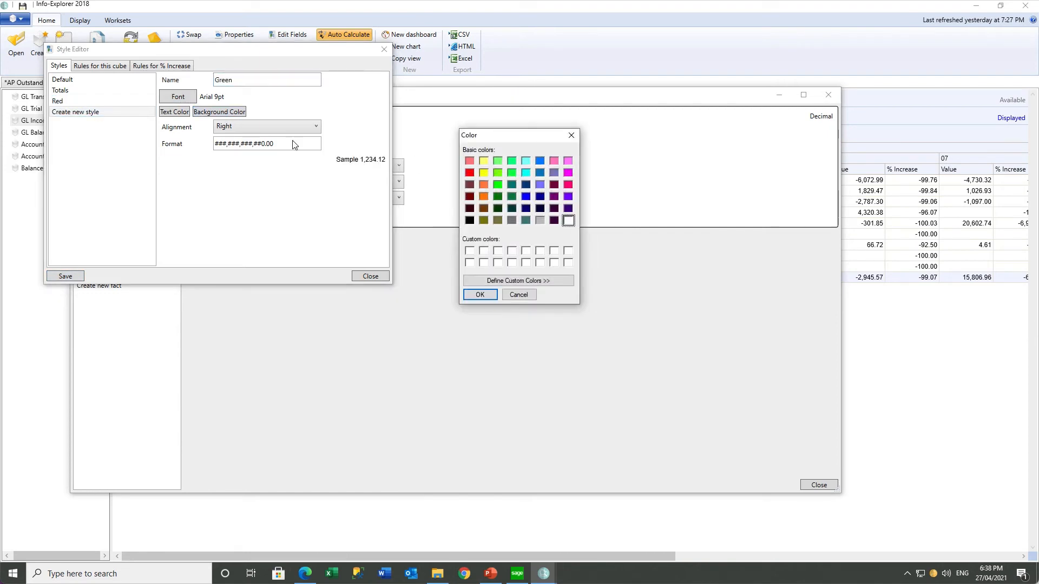
click(495, 161)
click(517, 280)
click(690, 161)
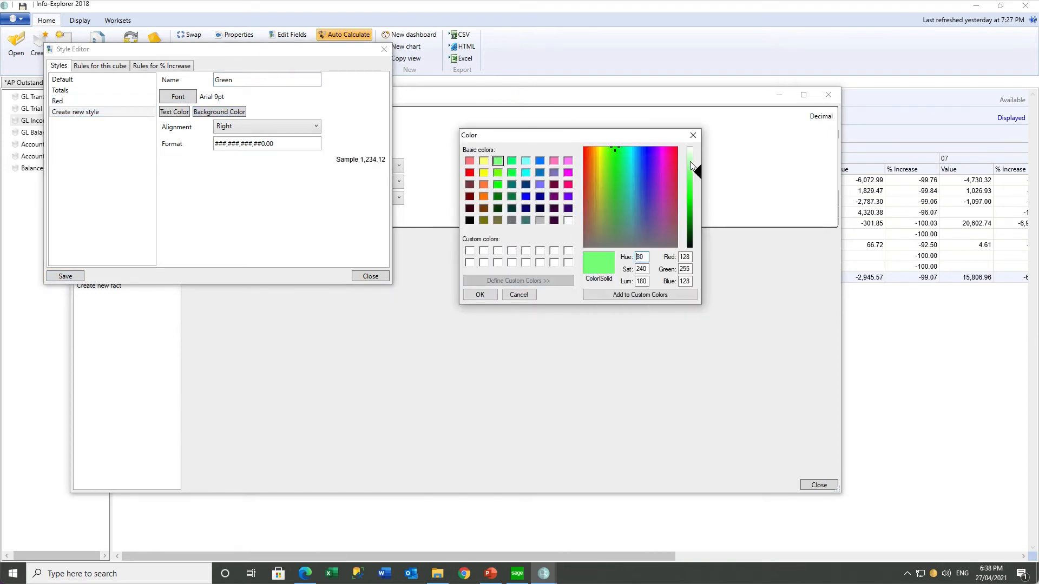
click(480, 294)
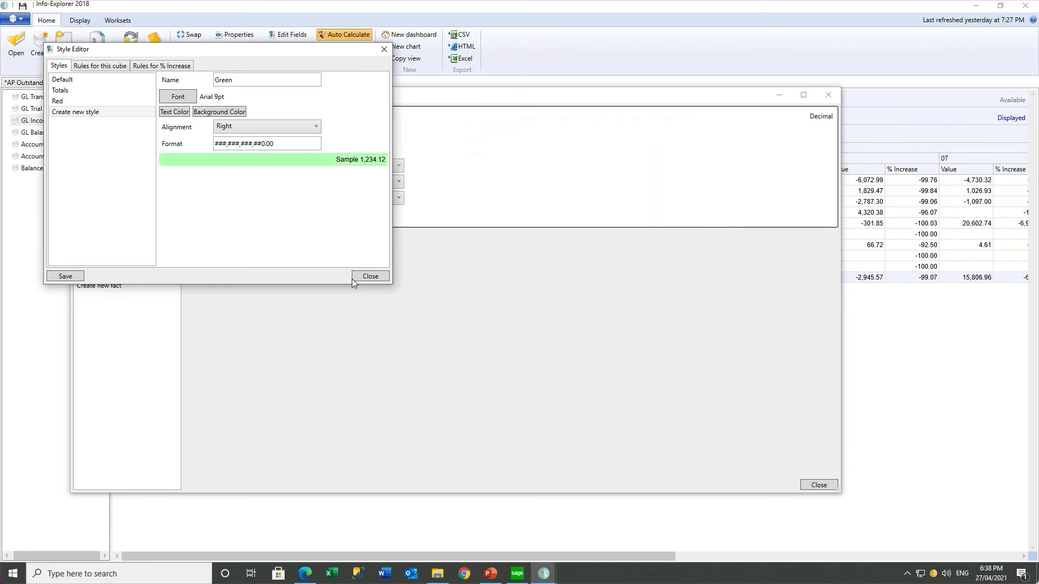
click(60, 276)
Add a % Increase range rule from -1000 to 30 using the Green style, then close both editors
click(169, 67)
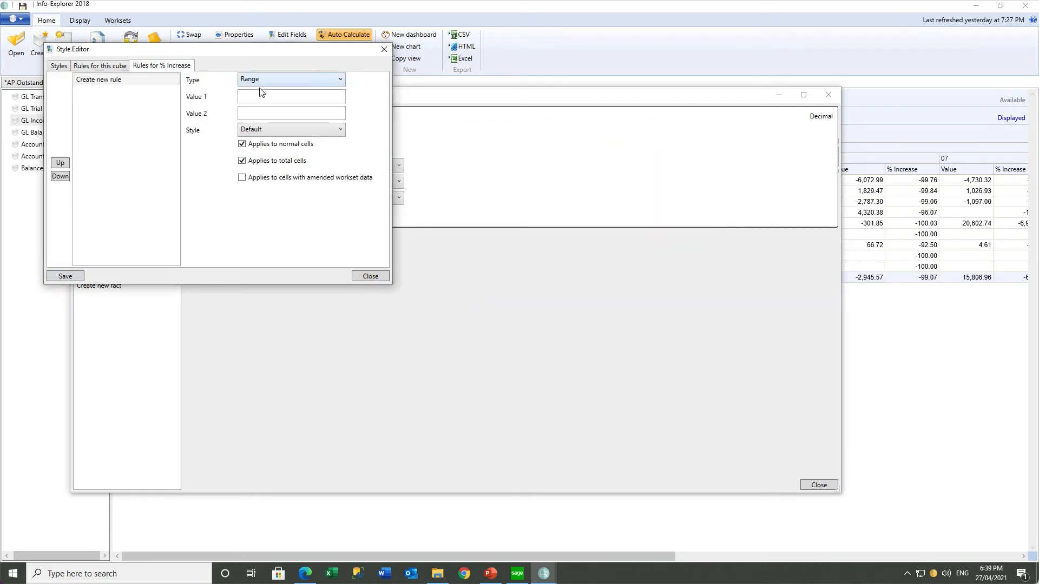
click(261, 96)
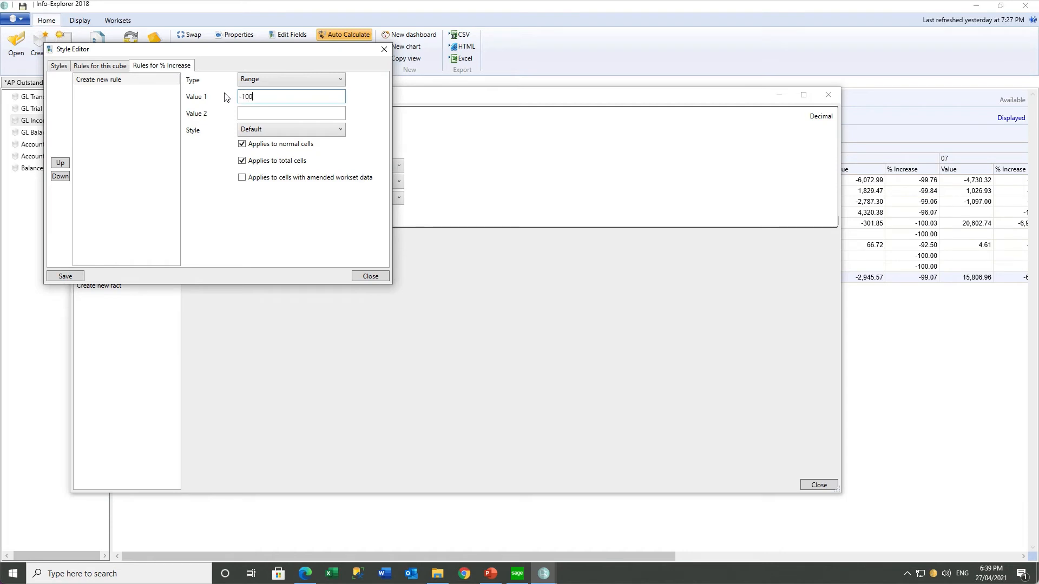
key(Tab)
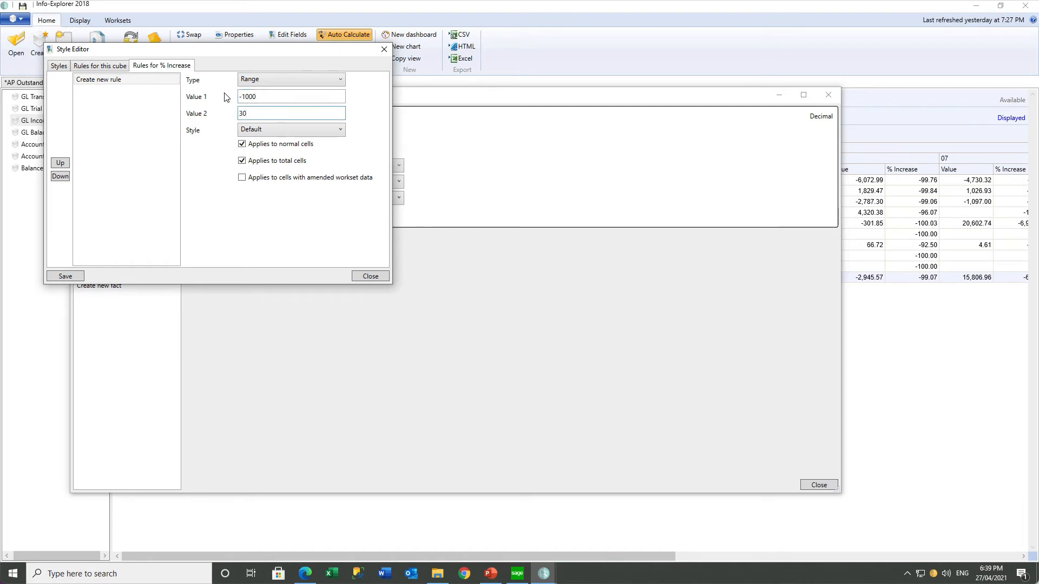
click(281, 130)
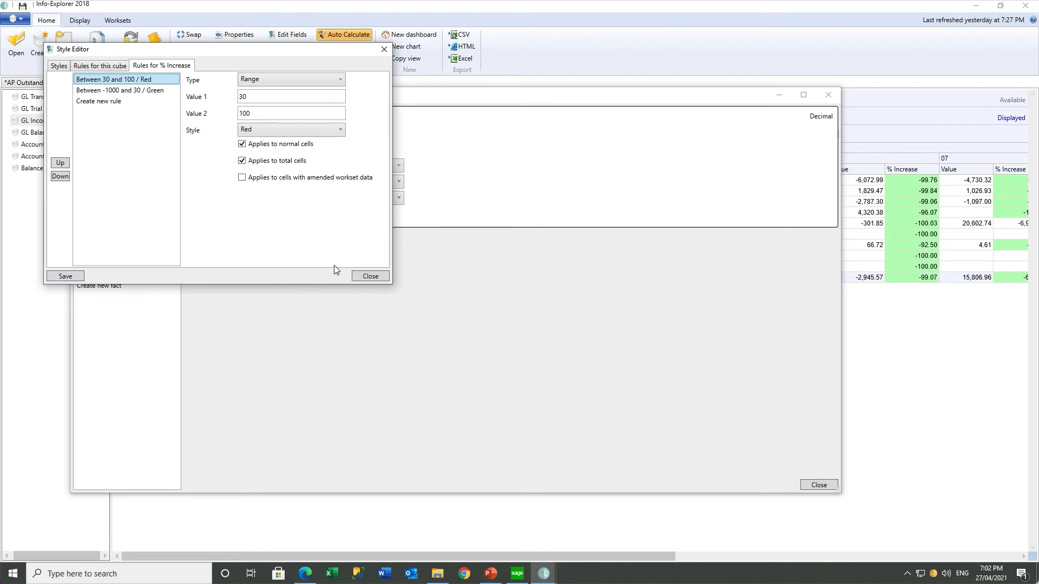
click(359, 275)
click(827, 97)
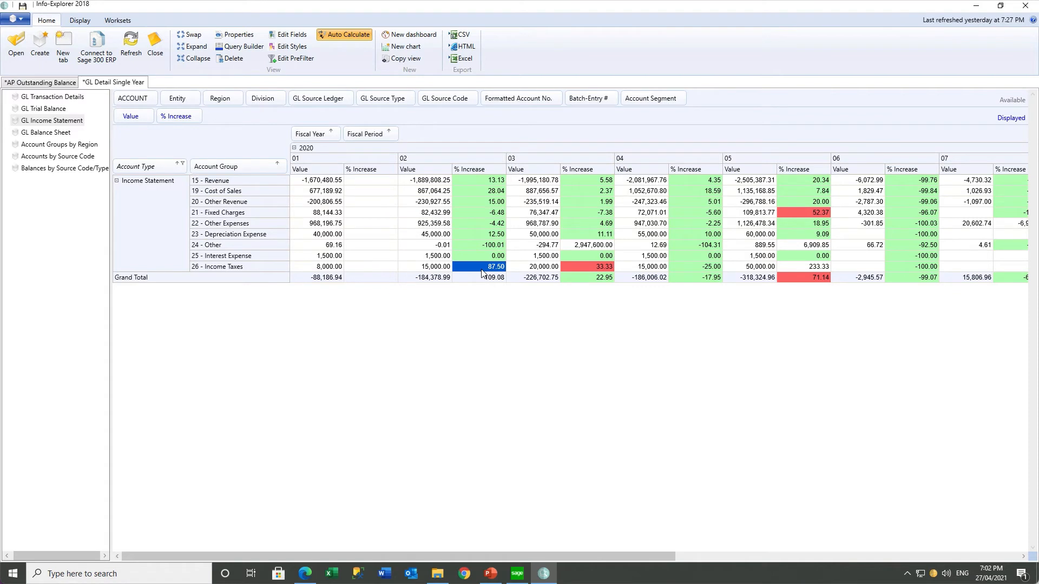
Filter Account Group to 21 - Fixed Charges and split it by ACCOUNT into 6260-1 and 6560-1
click(786, 213)
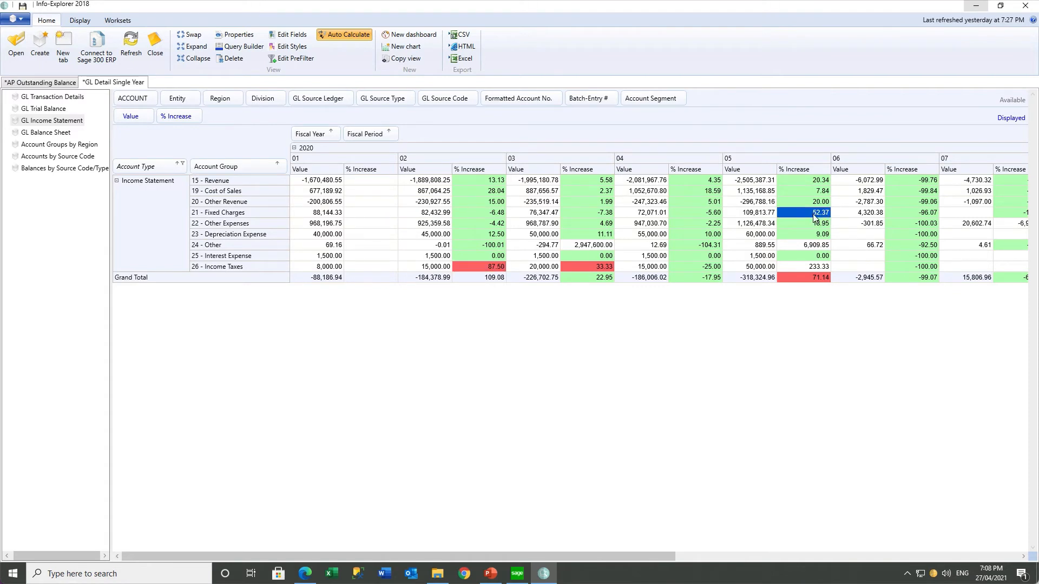
click(283, 164)
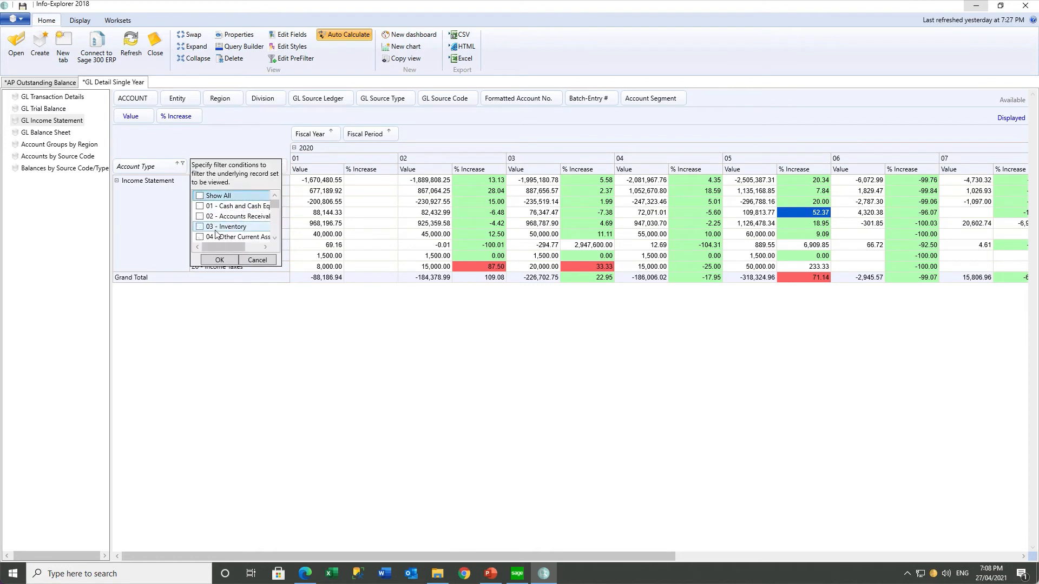
scroll(275, 239, down, 3)
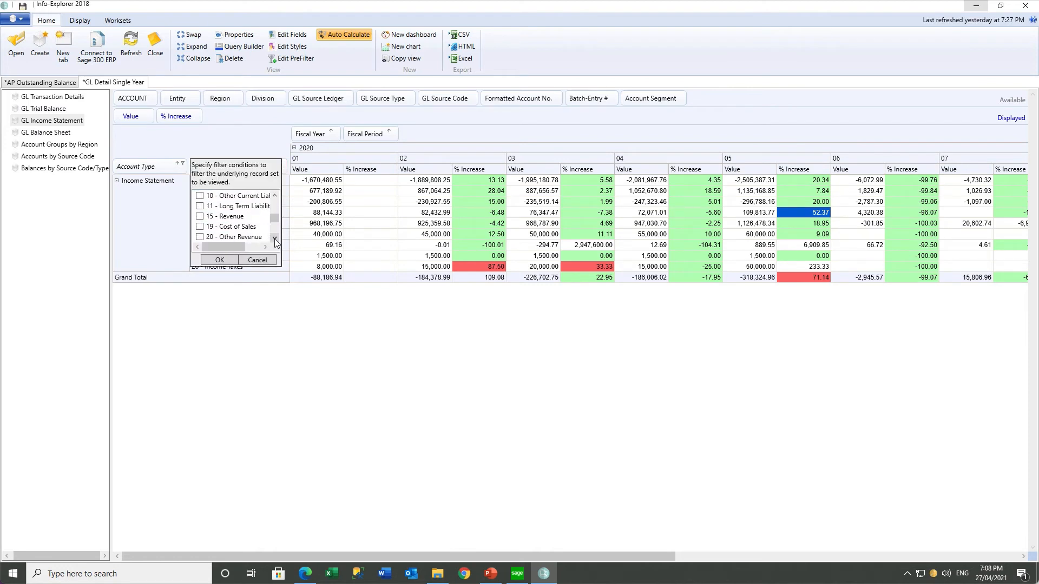
scroll(274, 239, down, 2)
click(200, 218)
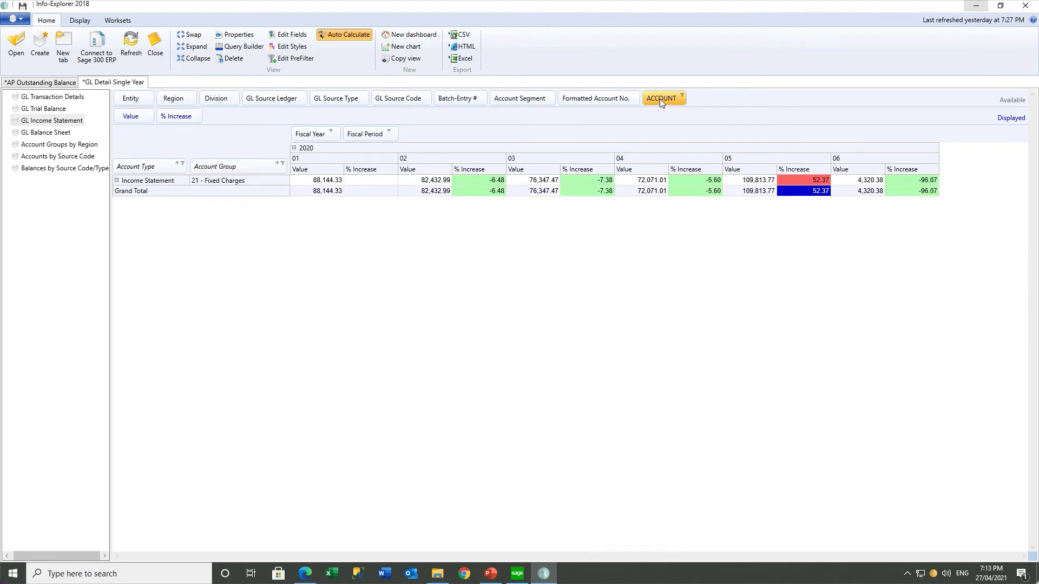
drag(660, 99, 287, 173)
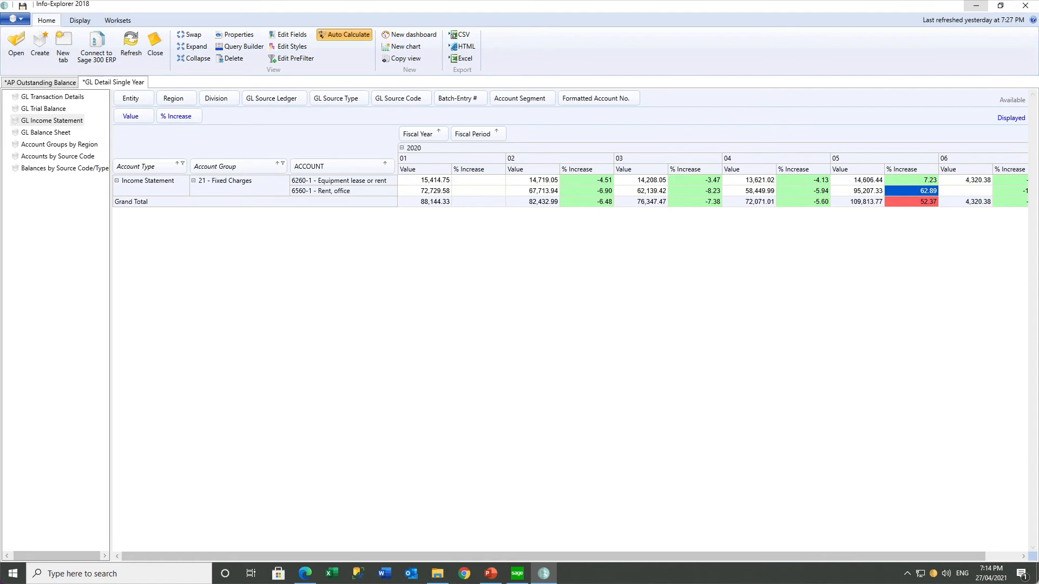
click(98, 84)
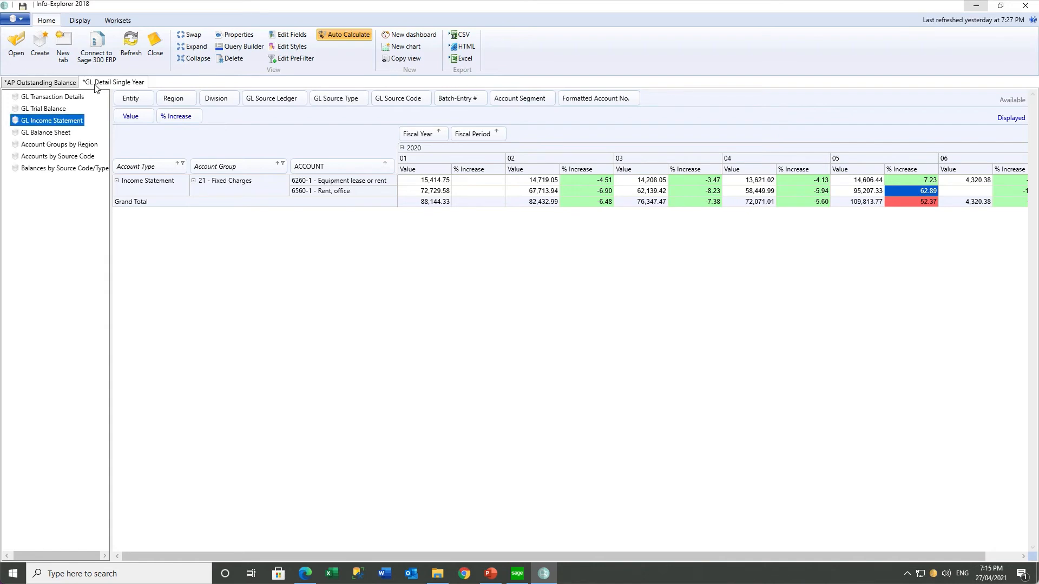
View the AP Outstanding Balance tab, then return to GL Detail Single Year
click(54, 85)
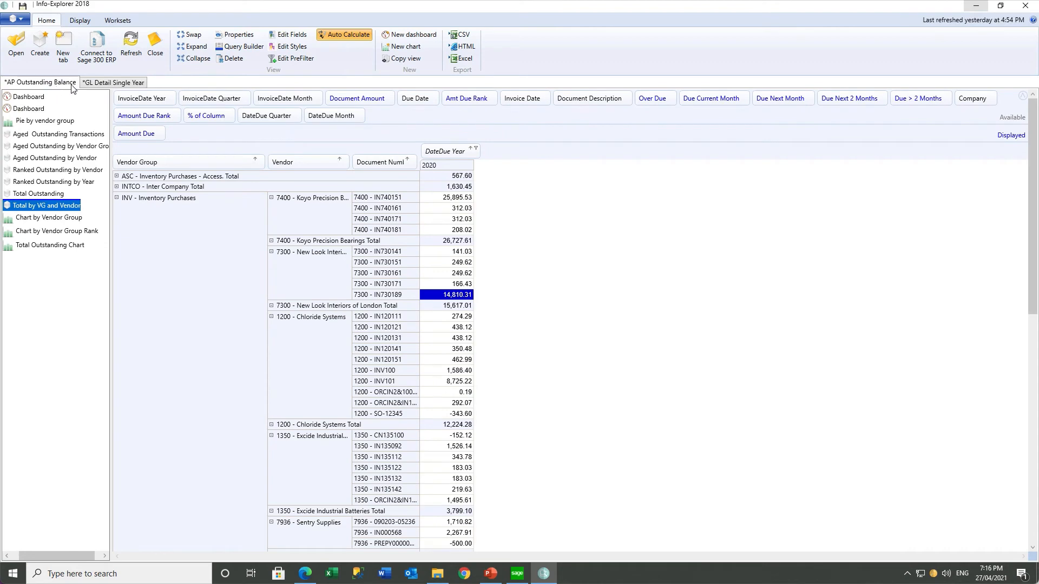
click(106, 84)
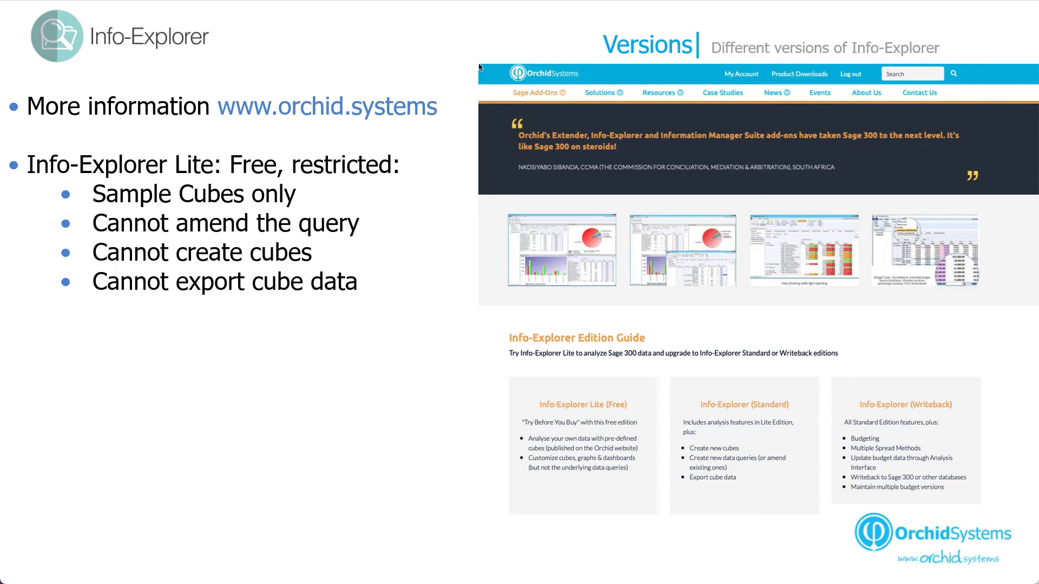
Reveal the Info-Explorer (Standard) and Info-Explorer (Writeback) bullets on the Versions slide
key(Right)
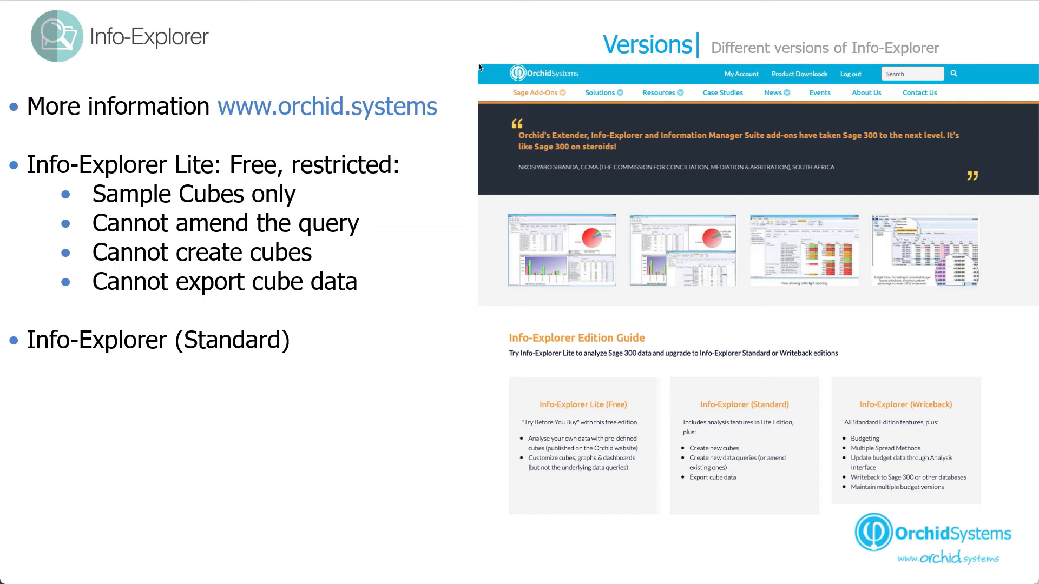
click(478, 64)
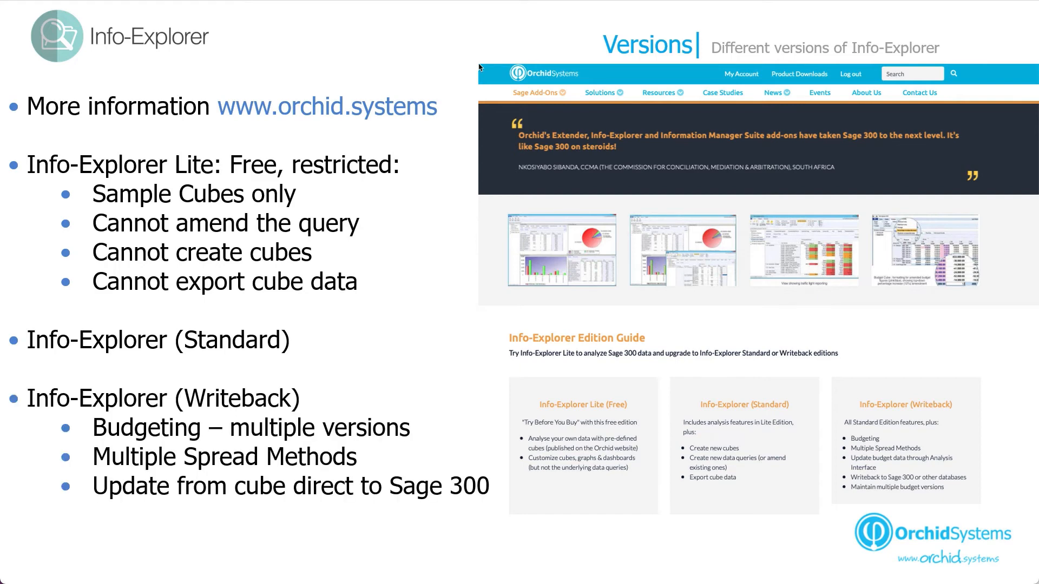
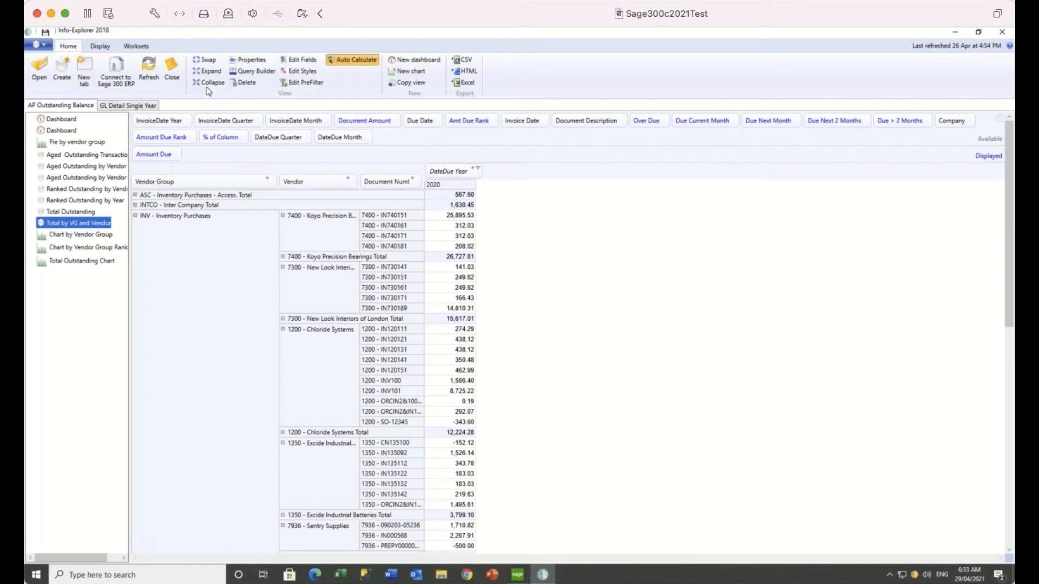
Open the Properties dialog for AP Outstanding Balance.cubx to its locking options
click(262, 61)
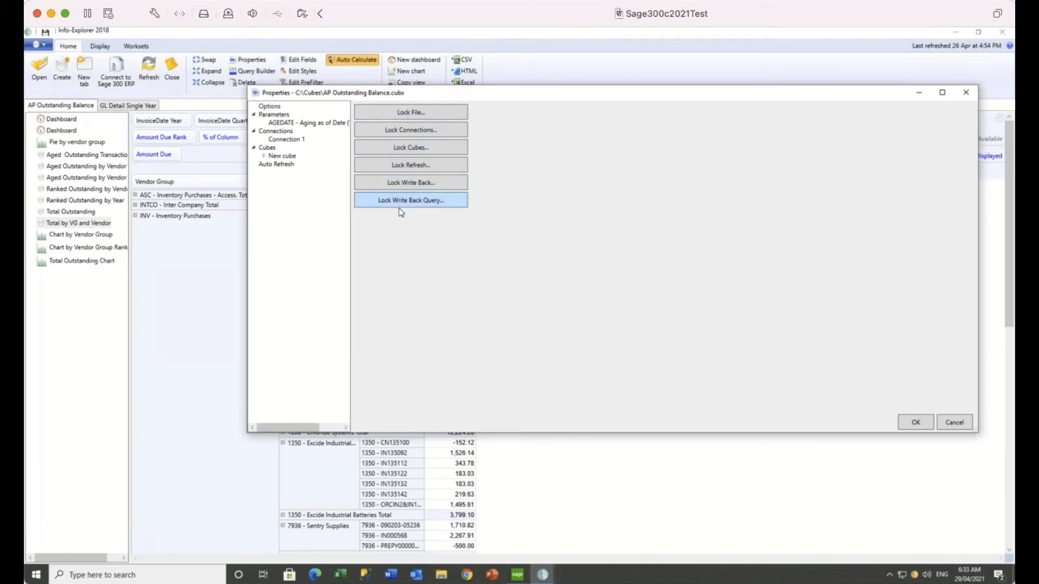
Review the Lock File and Lock Connections password prompts without setting passwords, then close Properties
click(395, 113)
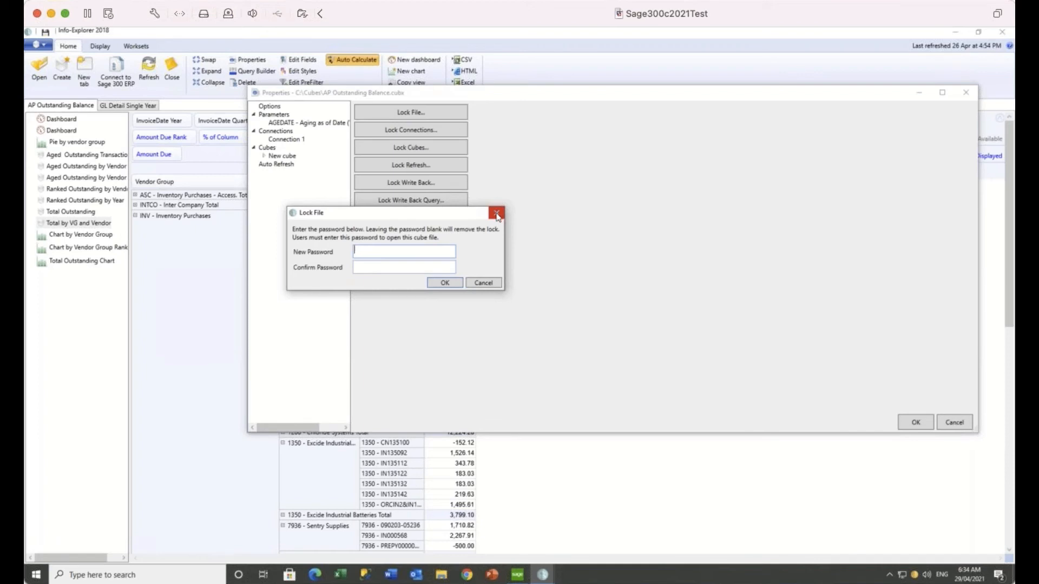
click(496, 214)
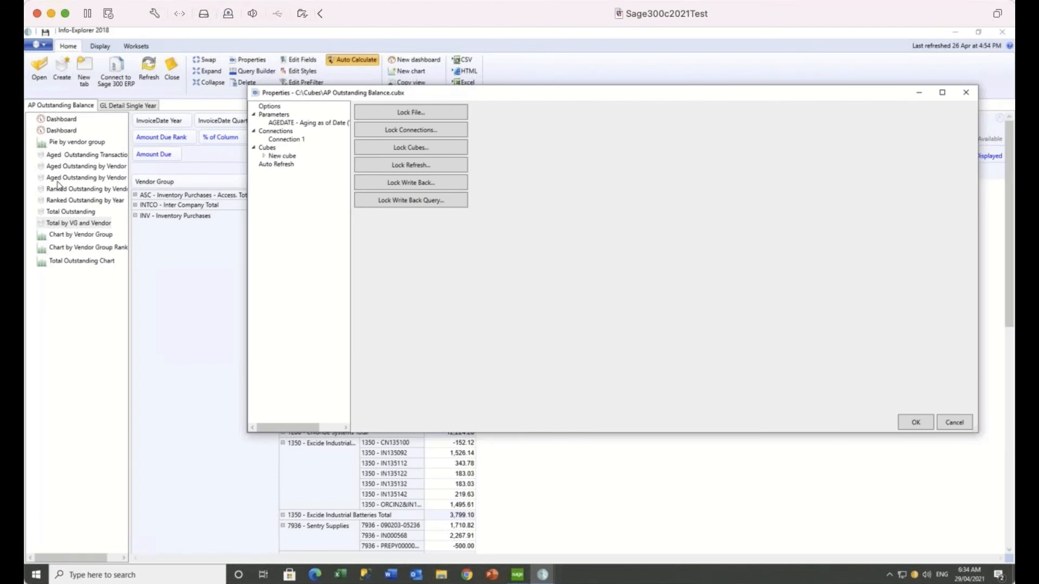
click(407, 131)
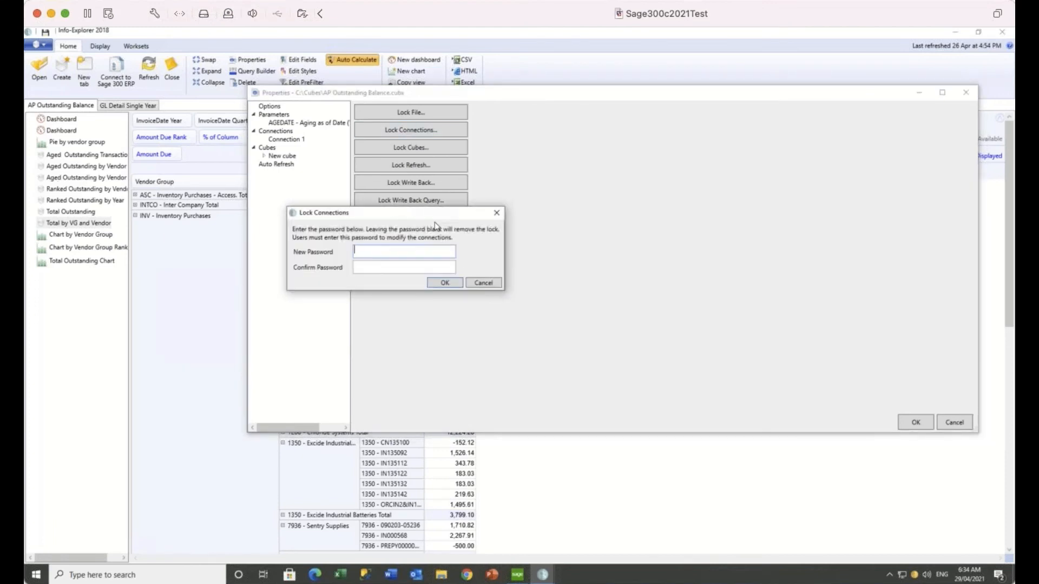
click(497, 214)
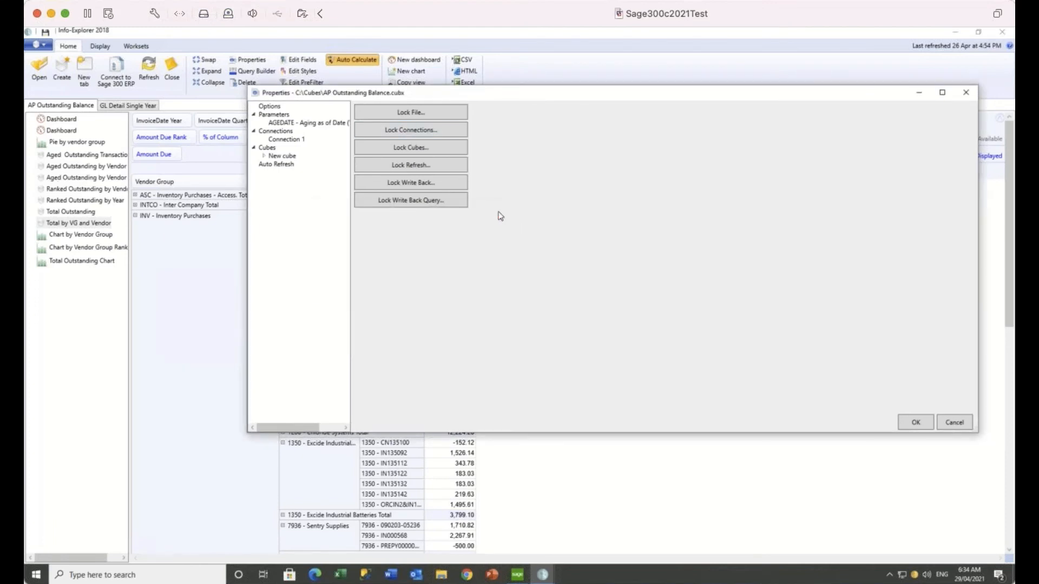
click(448, 133)
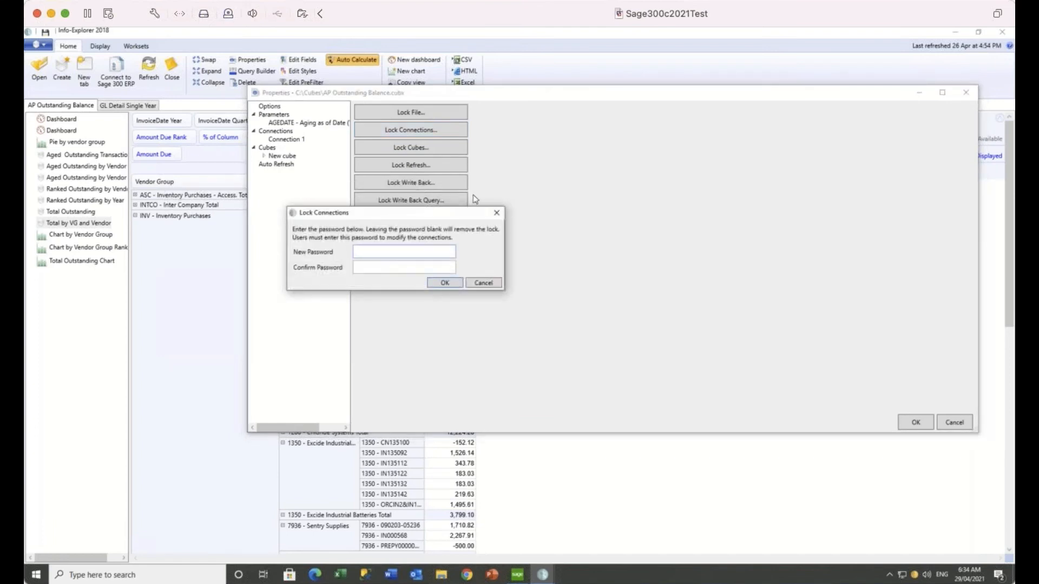
click(496, 213)
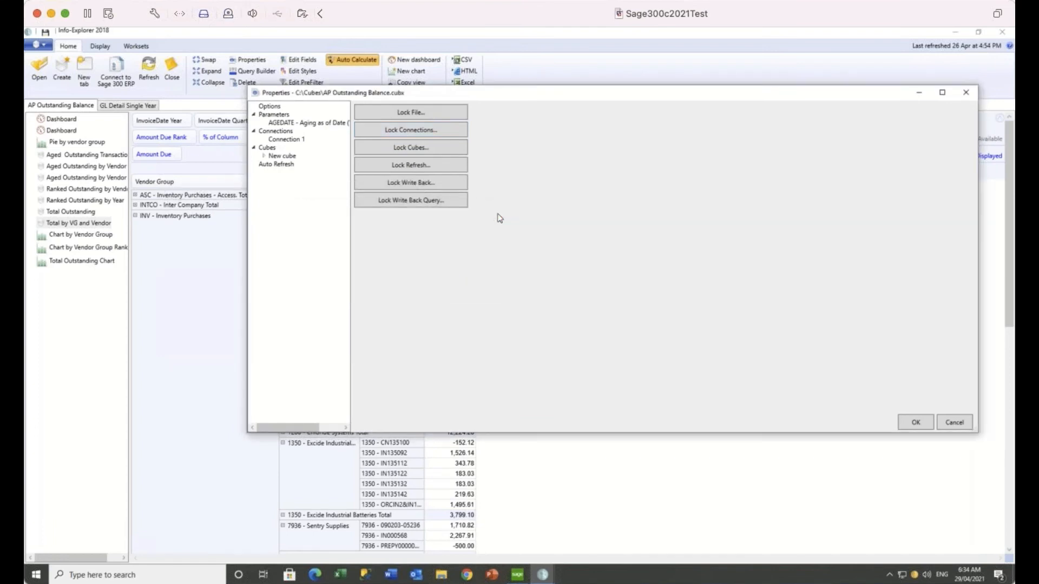
click(968, 95)
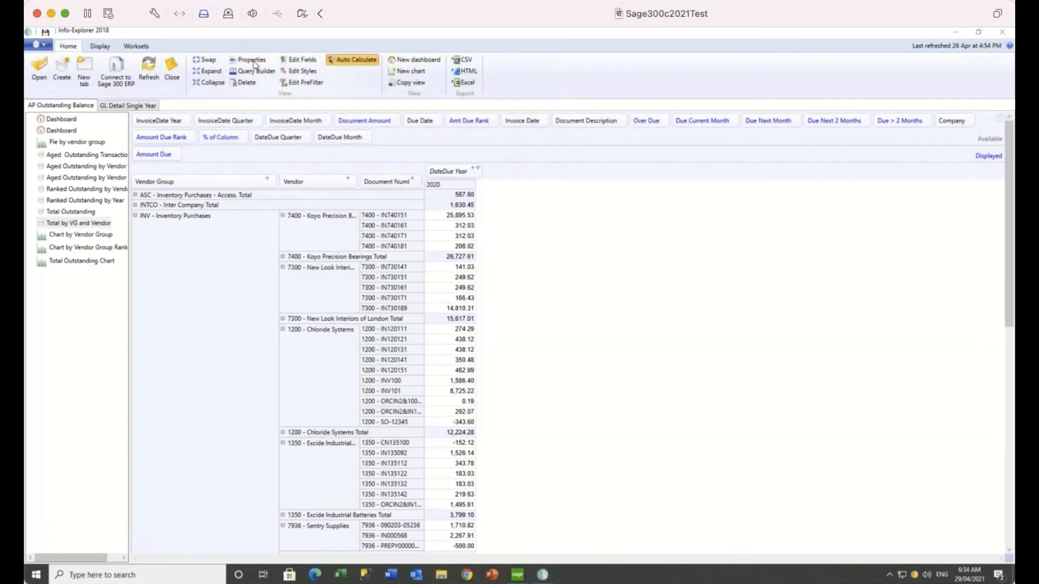
Reopen Properties and check Connection 1's database list, keeping ORCLTD on Sage300C2020
click(254, 63)
click(278, 142)
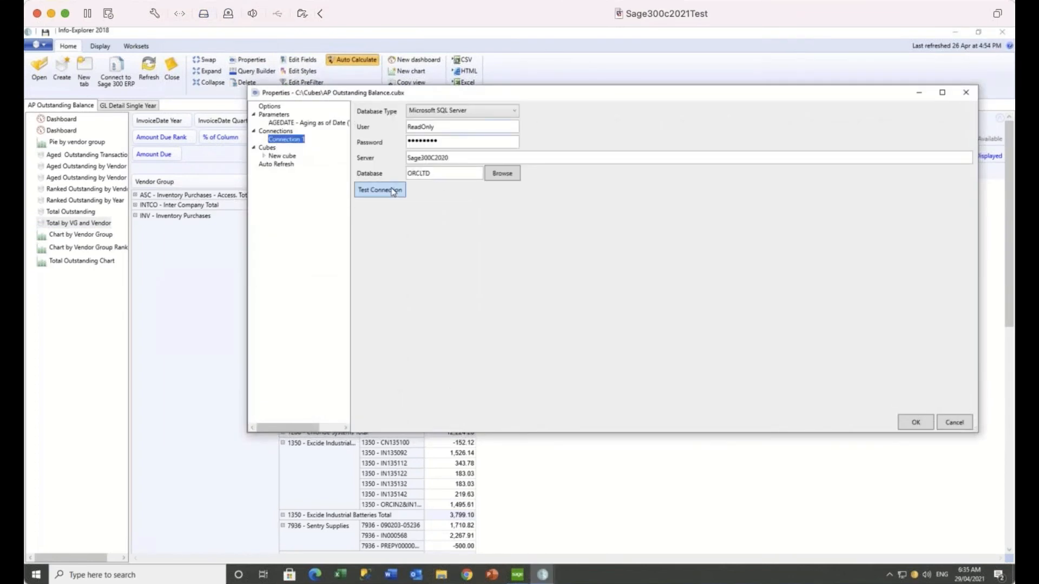
click(503, 176)
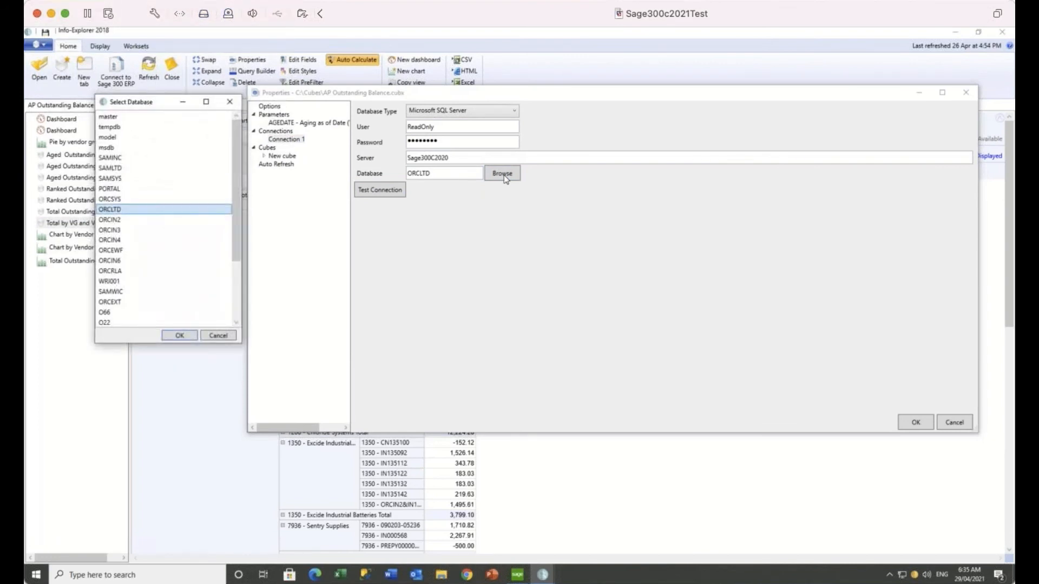
click(231, 102)
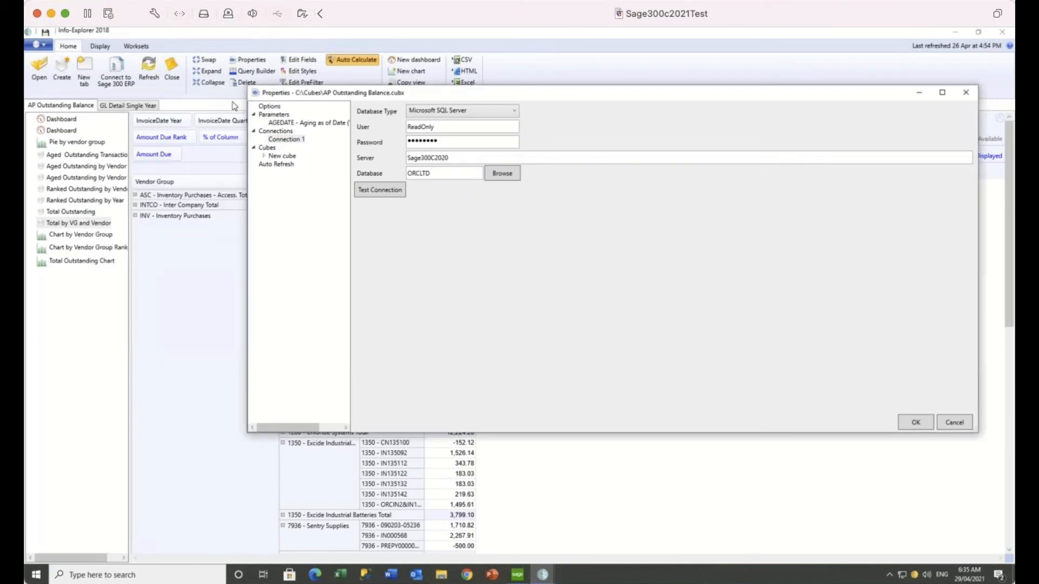
Switch the Properties dialog back to Options to show the Lock File, Lock Connections and Lock Cubes buttons
click(270, 108)
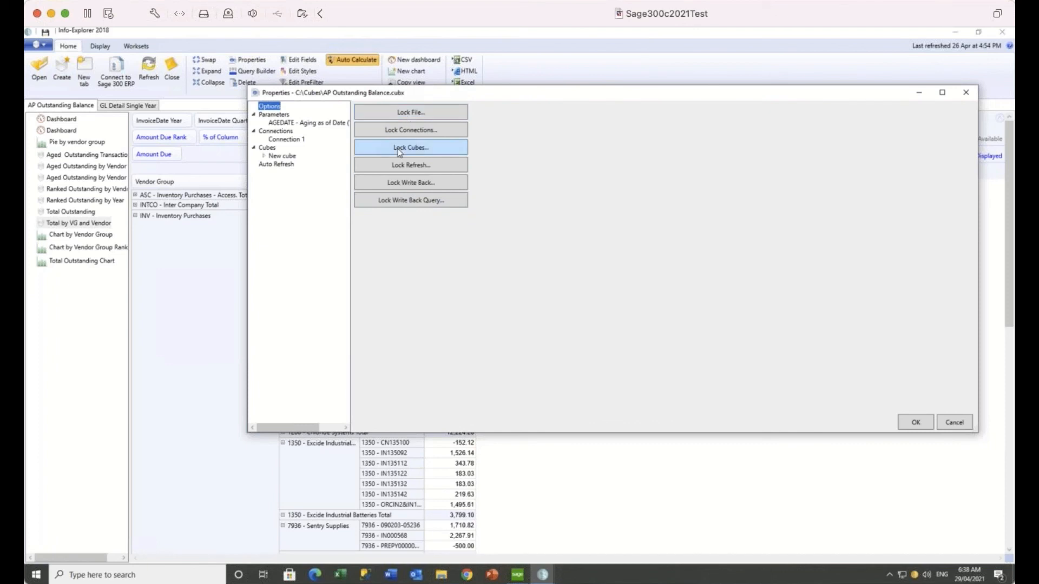
Close Properties and select the INTCO total of 1,630.45 in the pivot grid
click(967, 94)
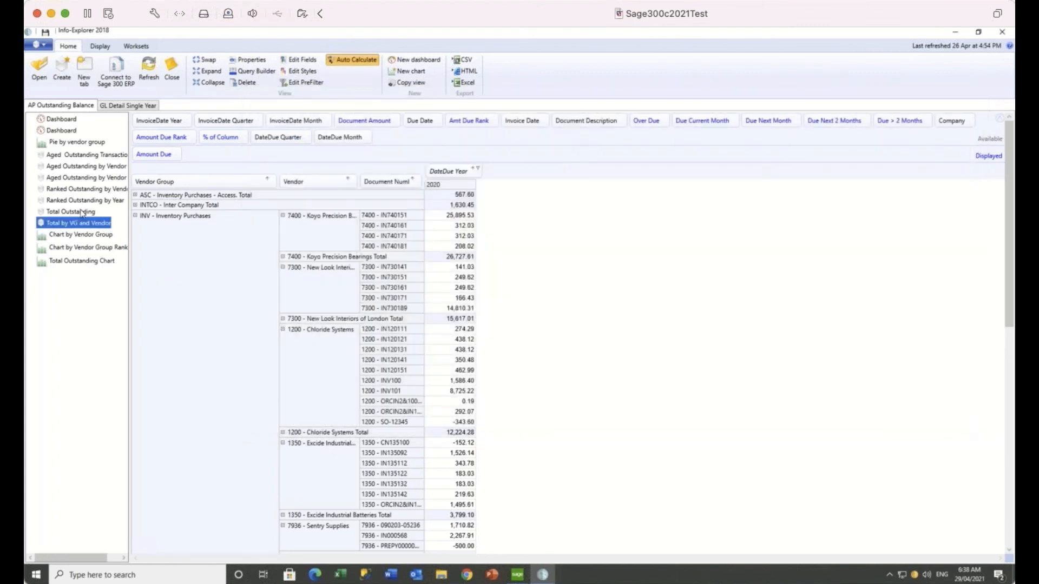
click(135, 217)
click(135, 208)
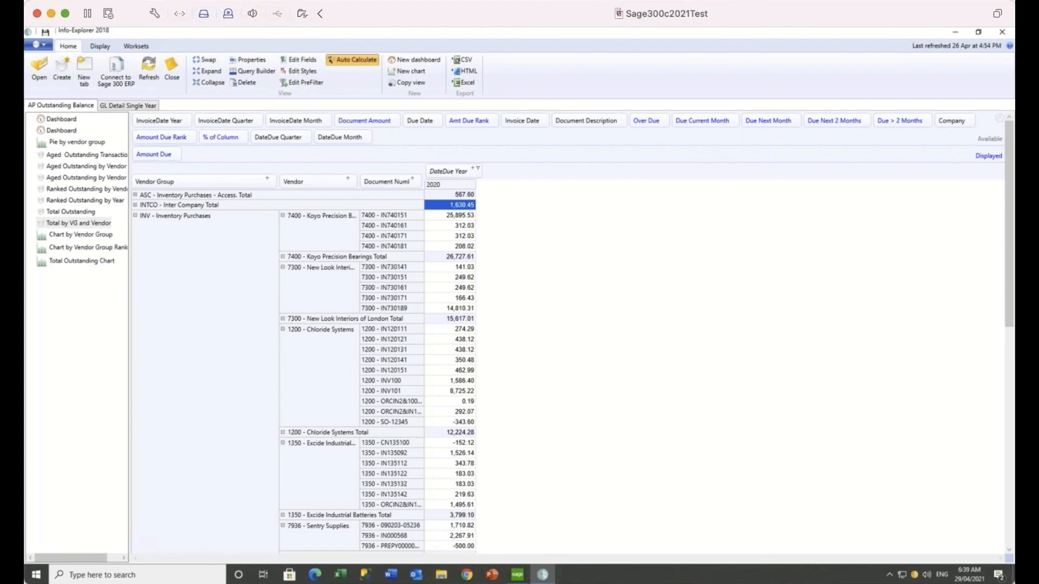
Browse the sample cubes filtered to General Ledger and open the GL Account Summary across 2 databases page
click(42, 44)
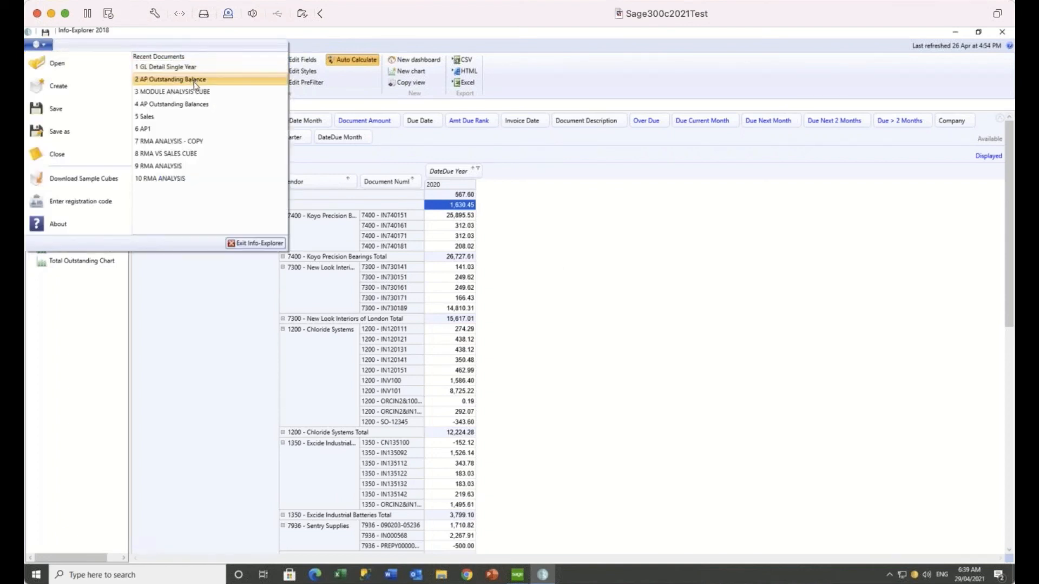
click(85, 180)
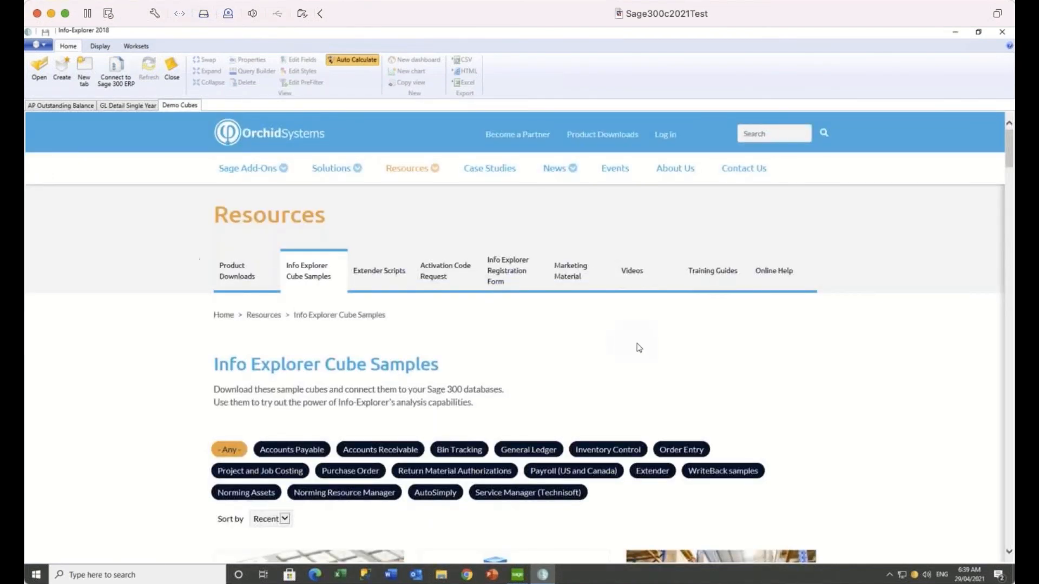
scroll(639, 348, down, 1)
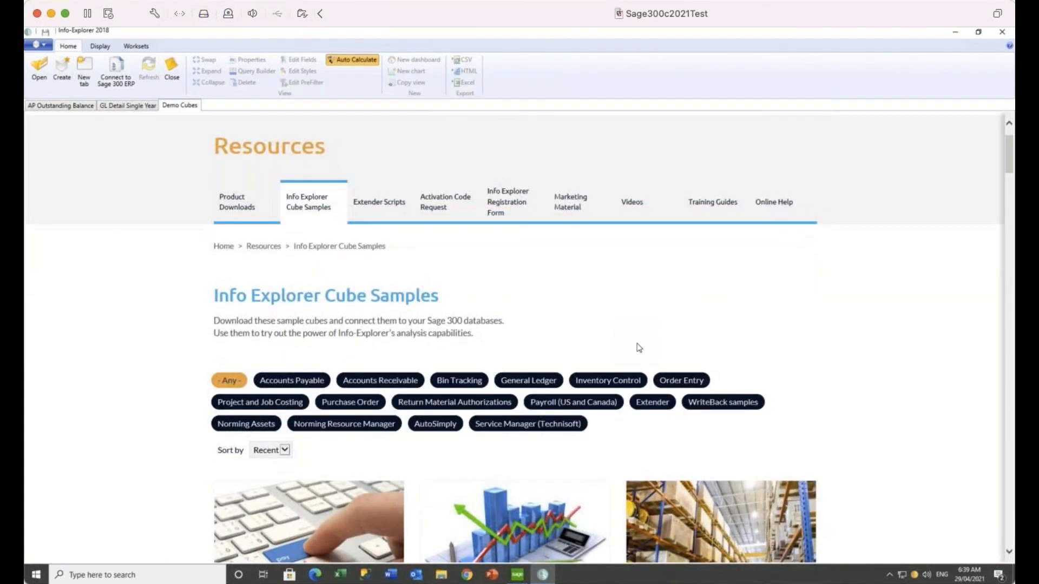
click(534, 380)
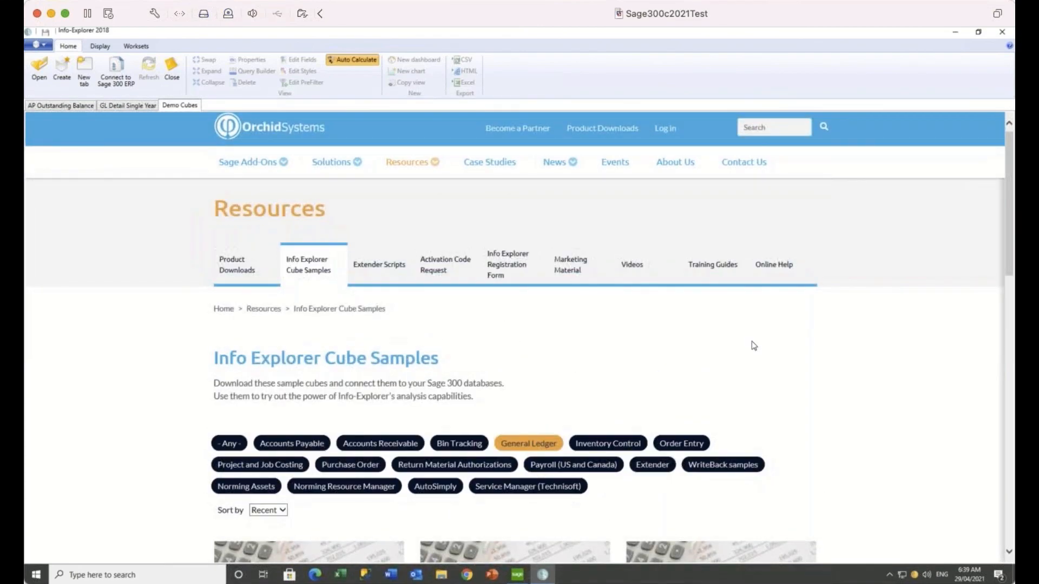
scroll(751, 343, down, 3)
scroll(514, 335, down, 1)
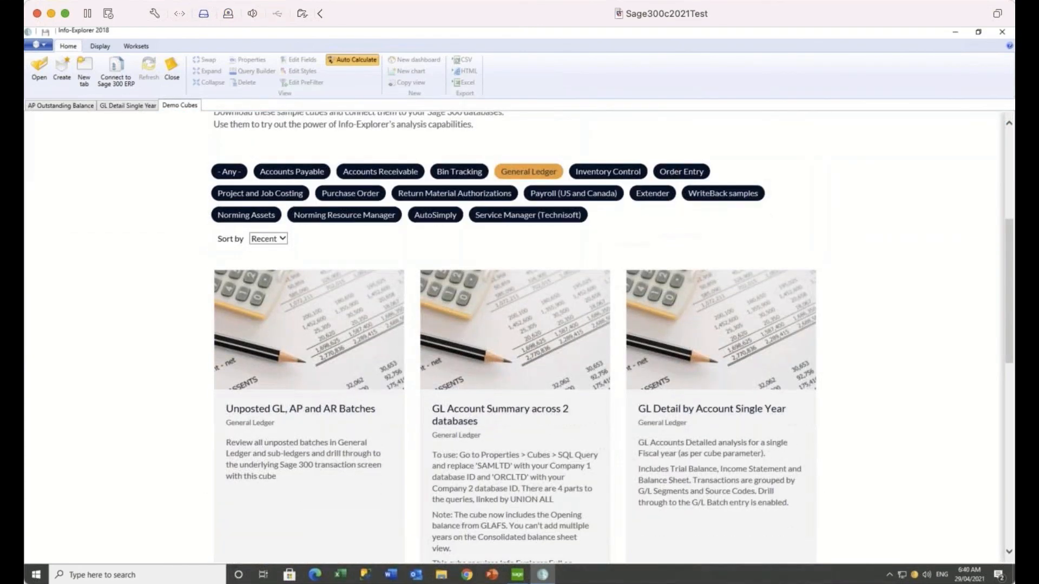
scroll(531, 415, down, 1)
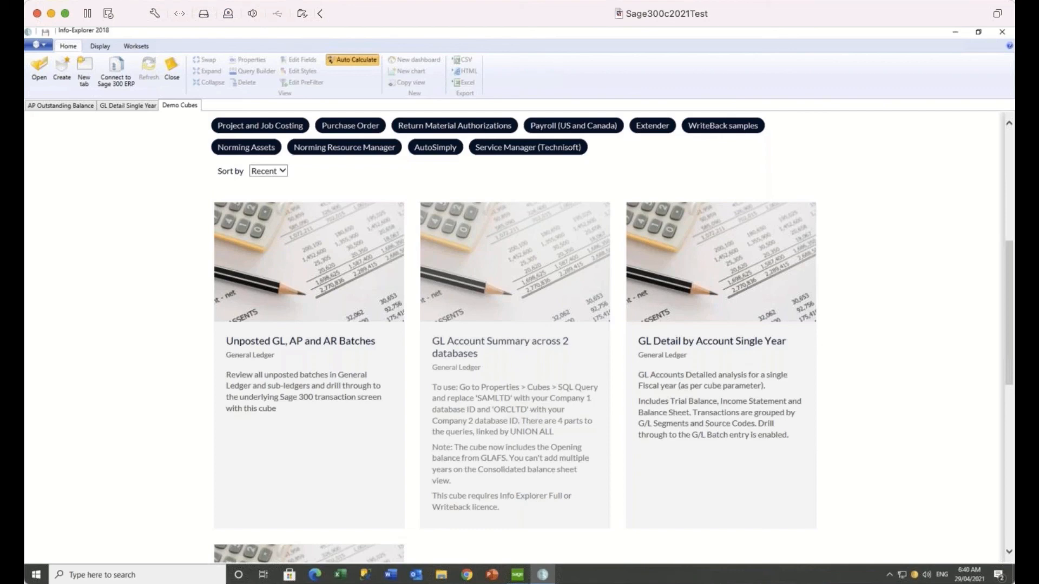
click(528, 412)
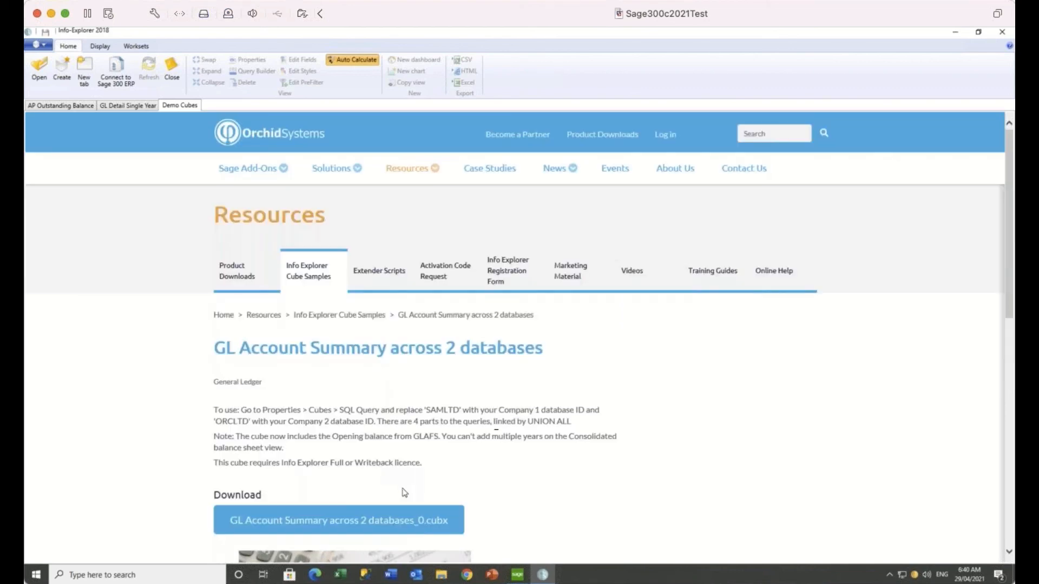
Open the downloaded GL Account Summary cube and check its COMPANY filter shows ORCLTD and SAMLTD, unchanged
click(366, 521)
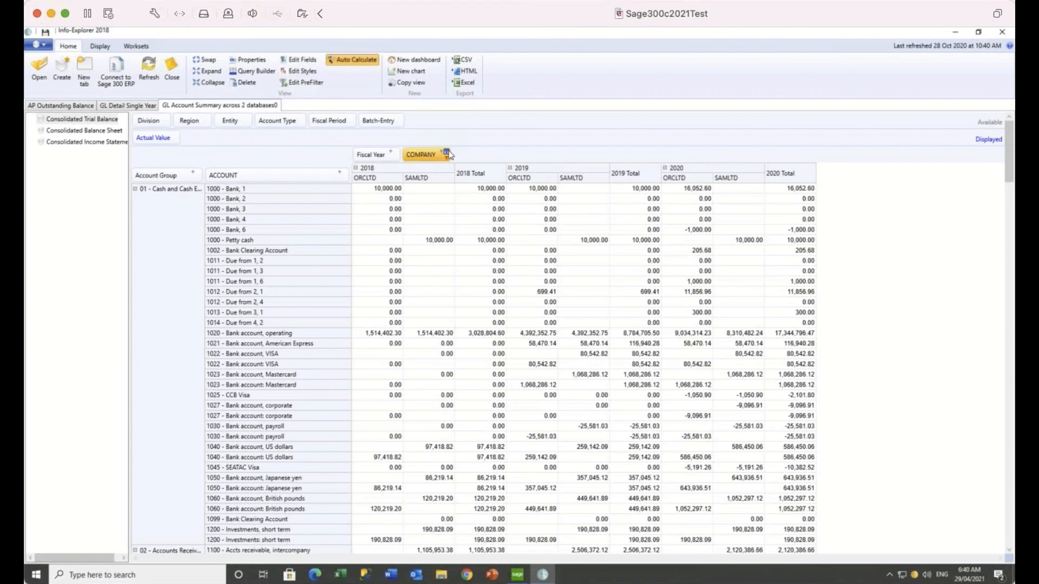
click(447, 153)
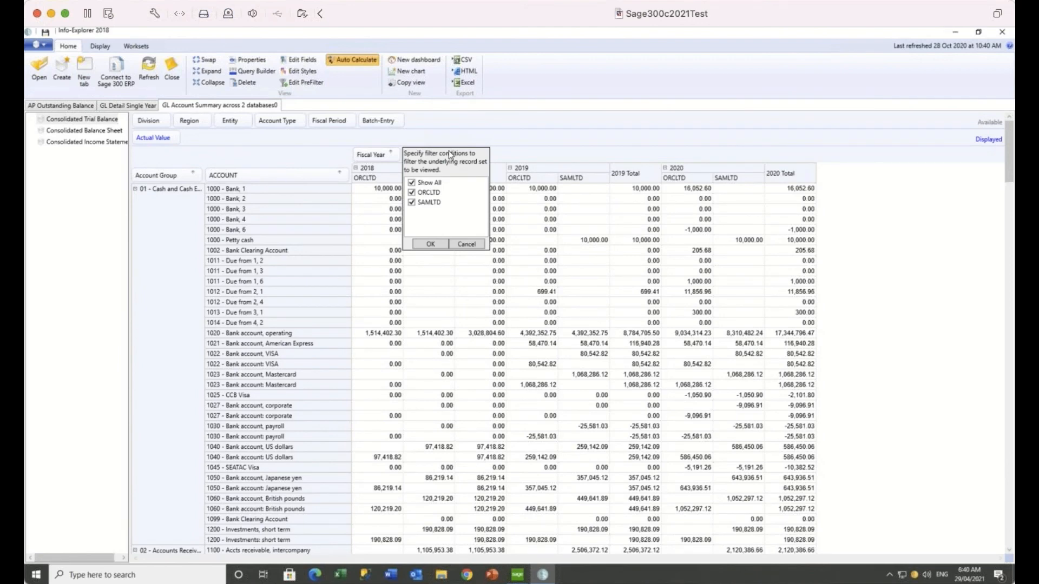
click(467, 244)
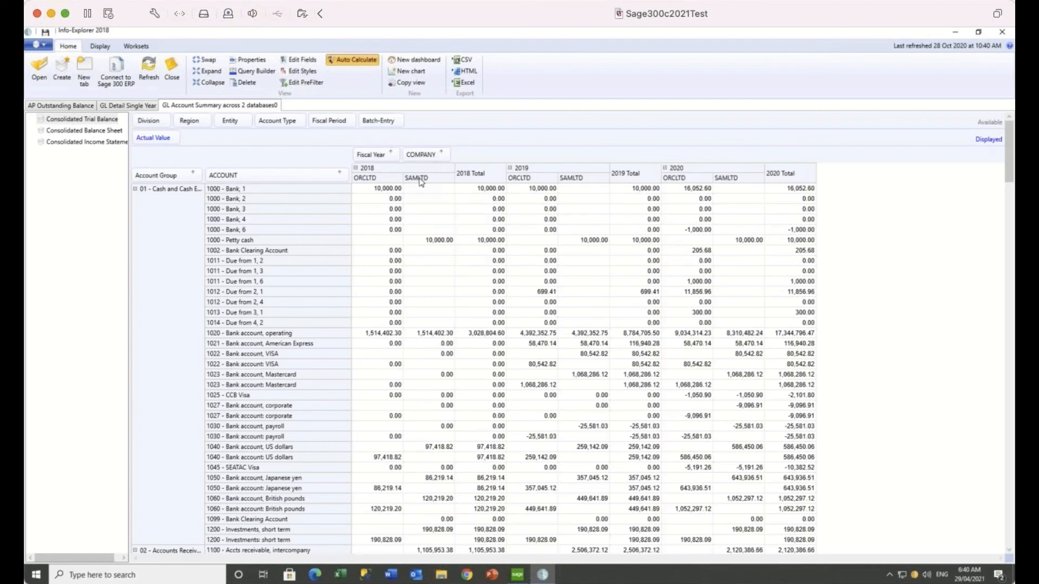
click(257, 62)
click(292, 132)
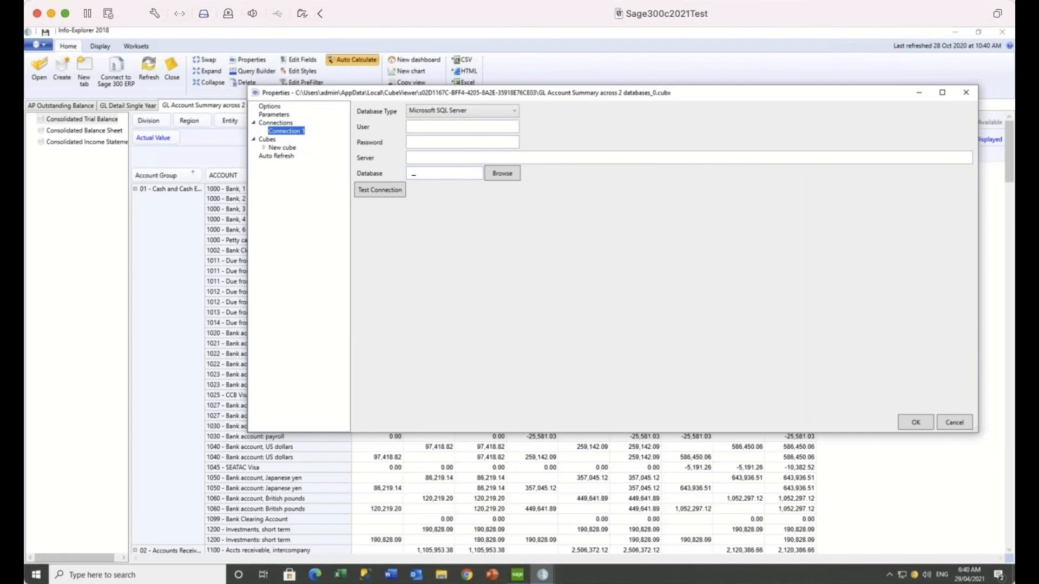
click(966, 96)
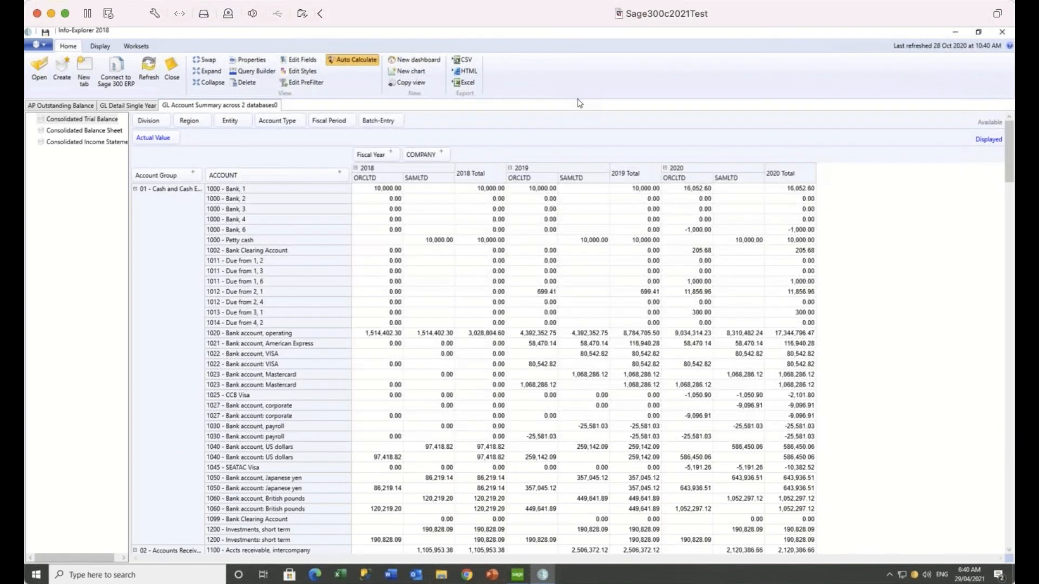